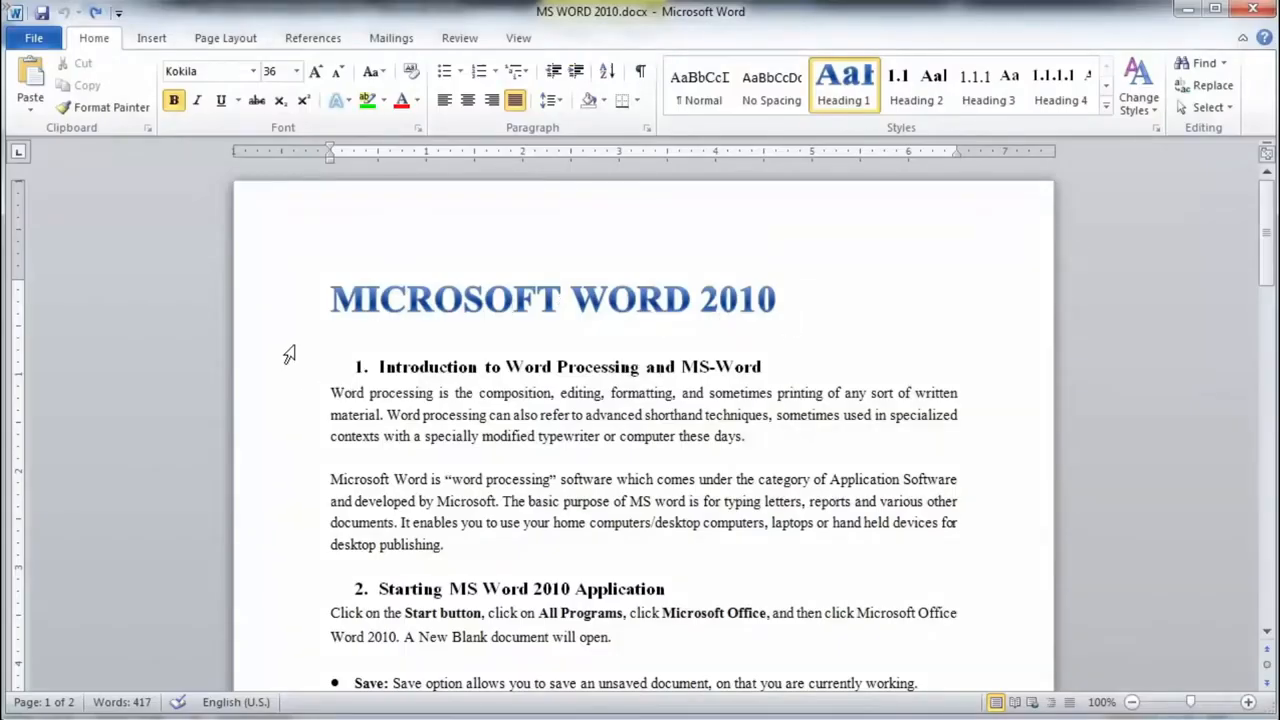
Step: Insert the built-in Alphabet cover page and enter "Demo" as the document title
{"action": "left_click", "coordinate": [160, 37]}
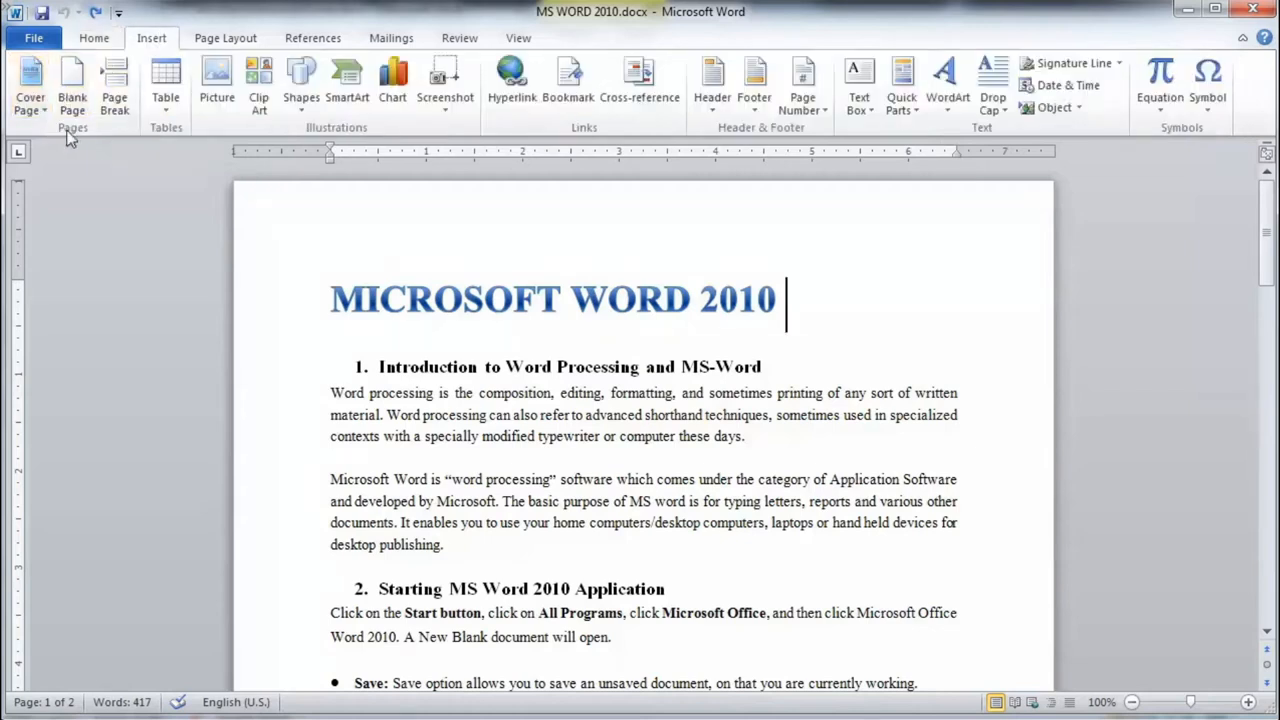
{"action": "left_click", "coordinate": [42, 114]}
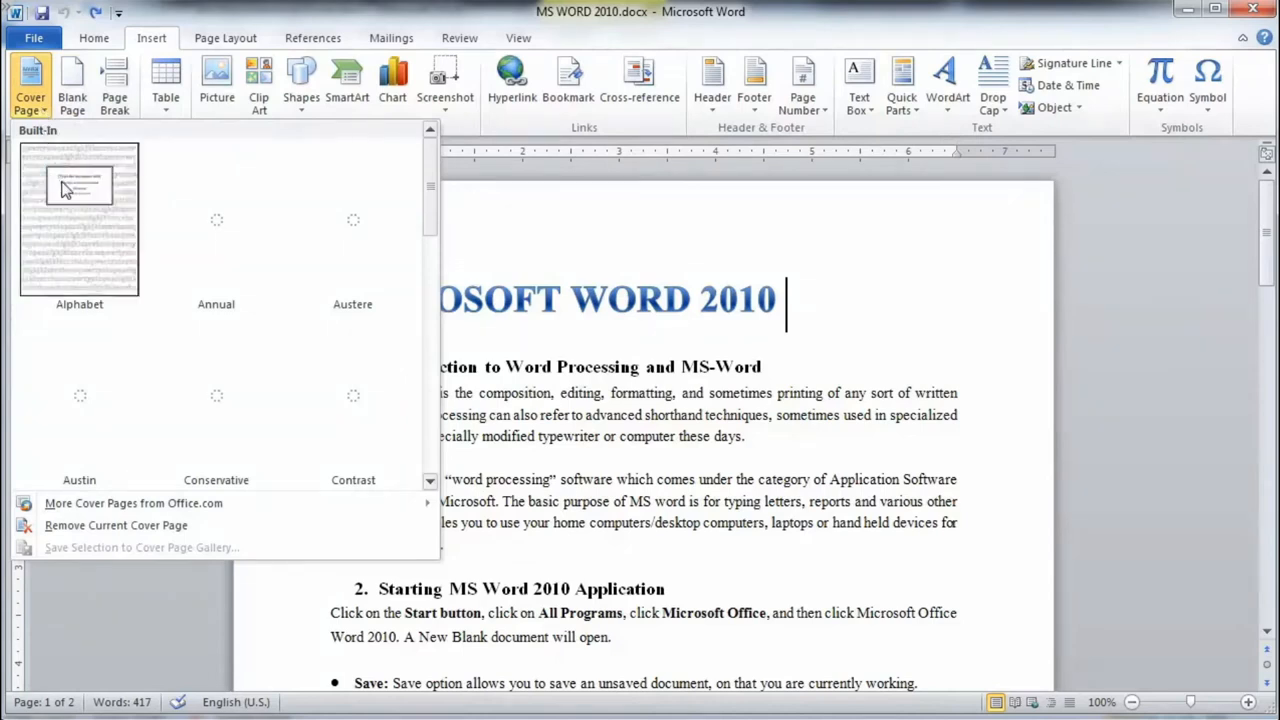
{"action": "left_click", "coordinate": [84, 237]}
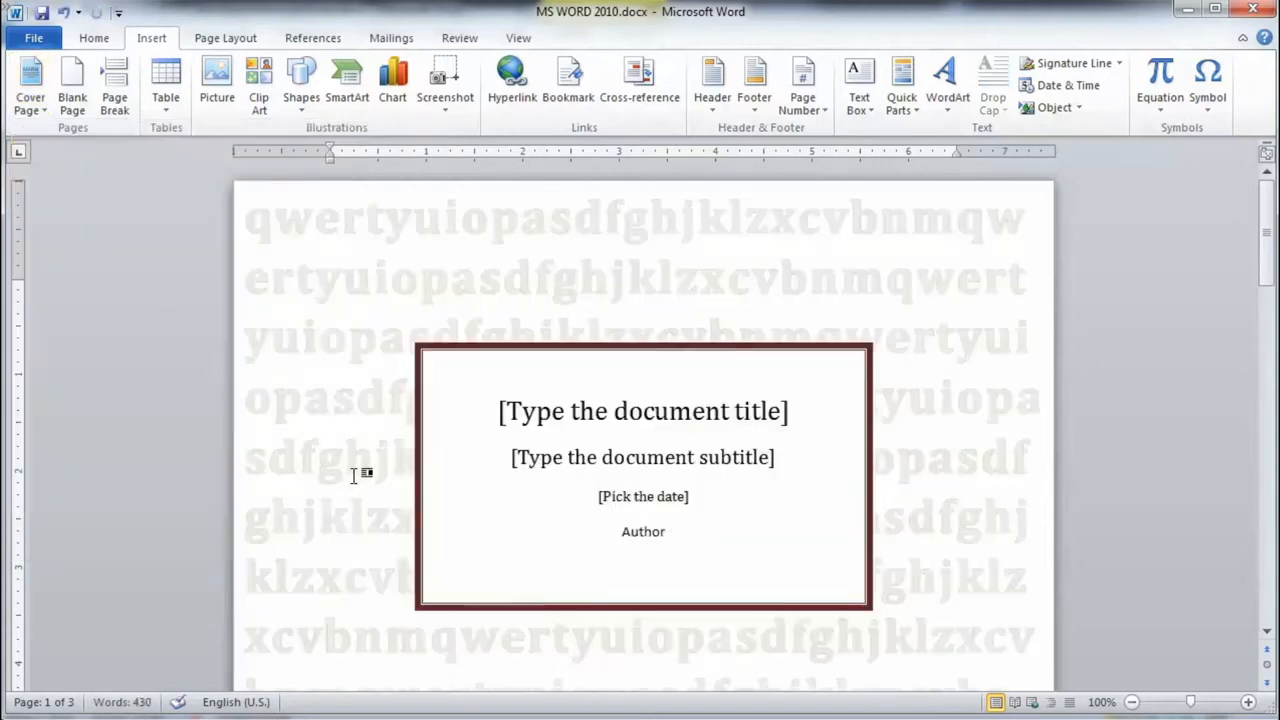
{"action": "left_click", "coordinate": [775, 415]}
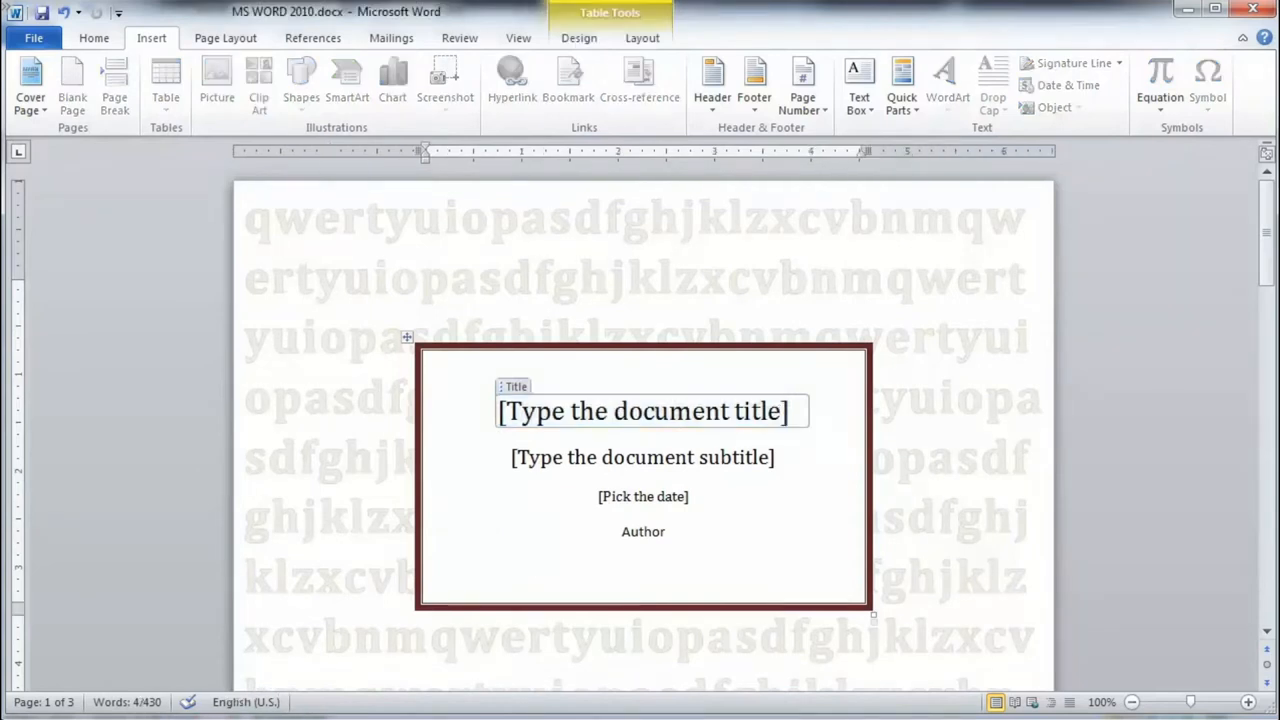
{"action": "type", "text": "Demo"}
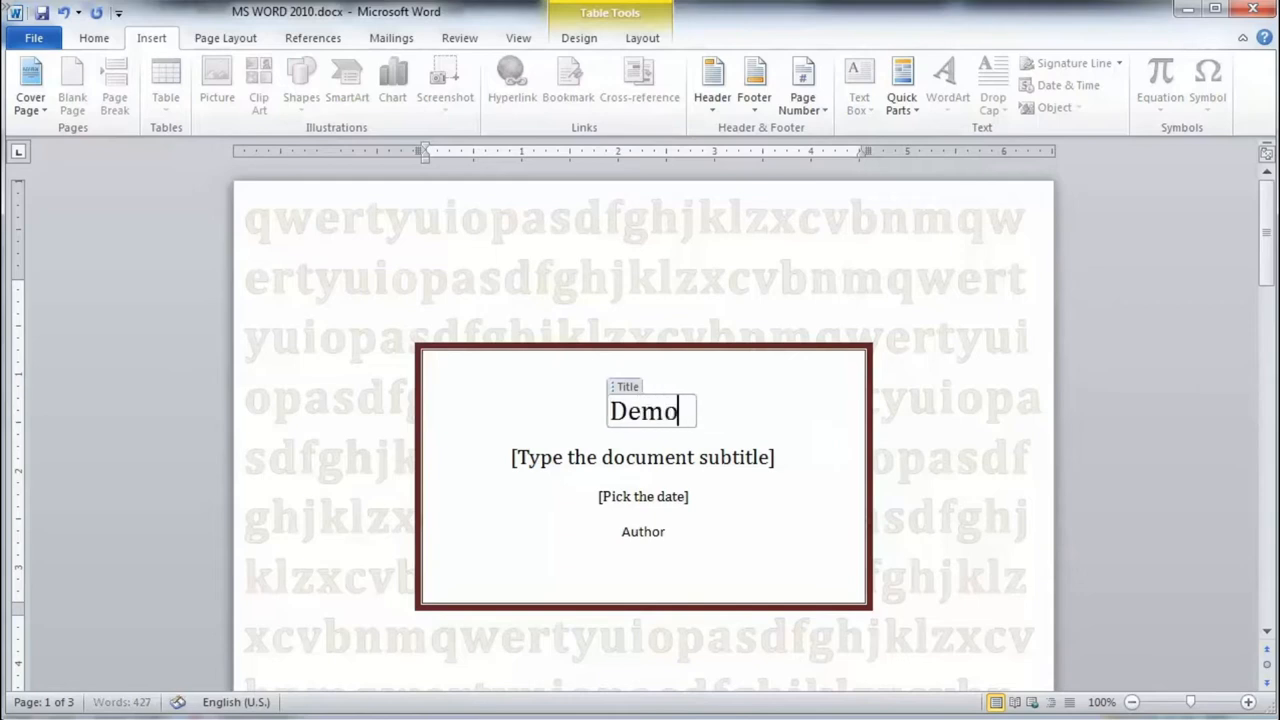
{"action": "left_click", "coordinate": [710, 455]}
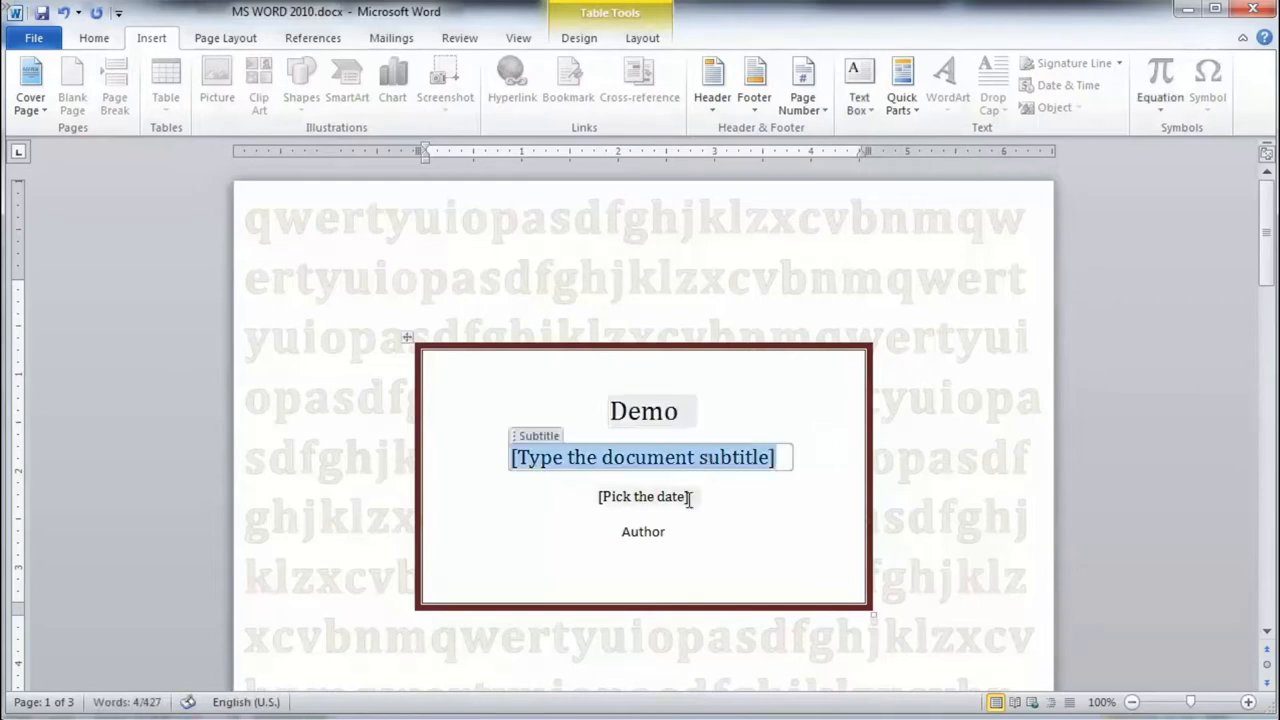
Step: Replace the cover page with the built-in Annual design
{"action": "left_click", "coordinate": [35, 112]}
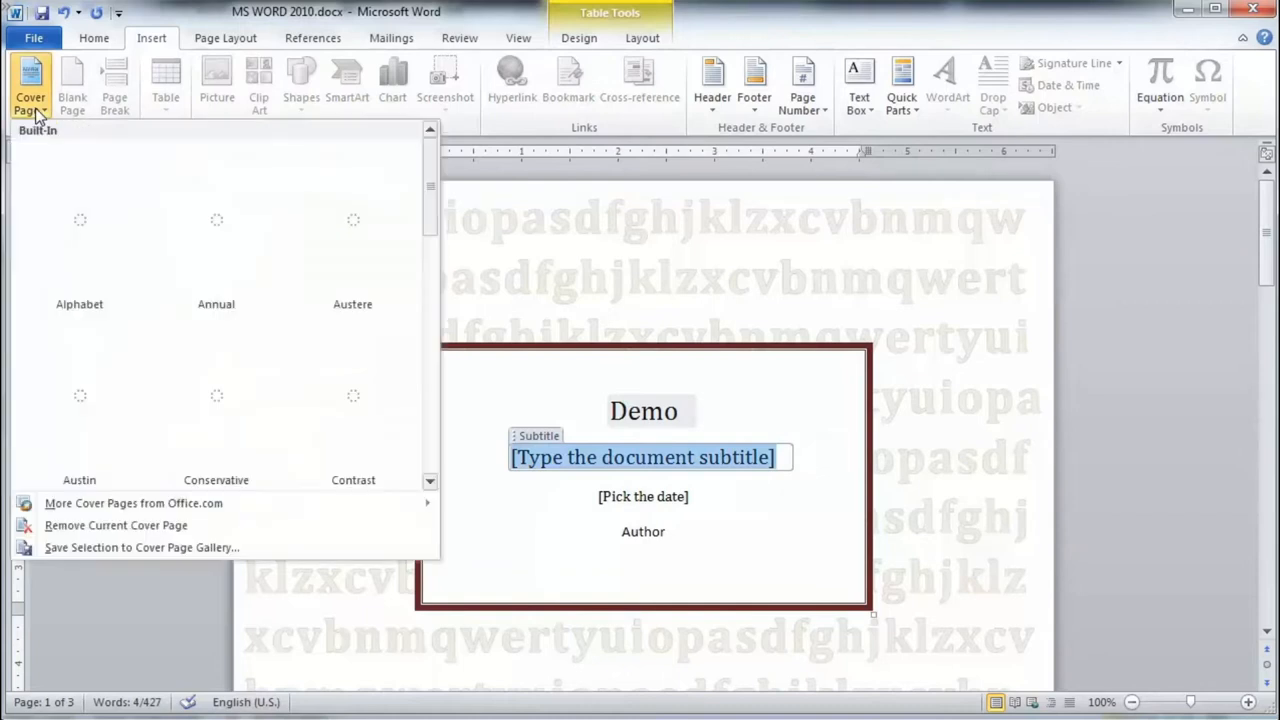
{"action": "left_click", "coordinate": [190, 235]}
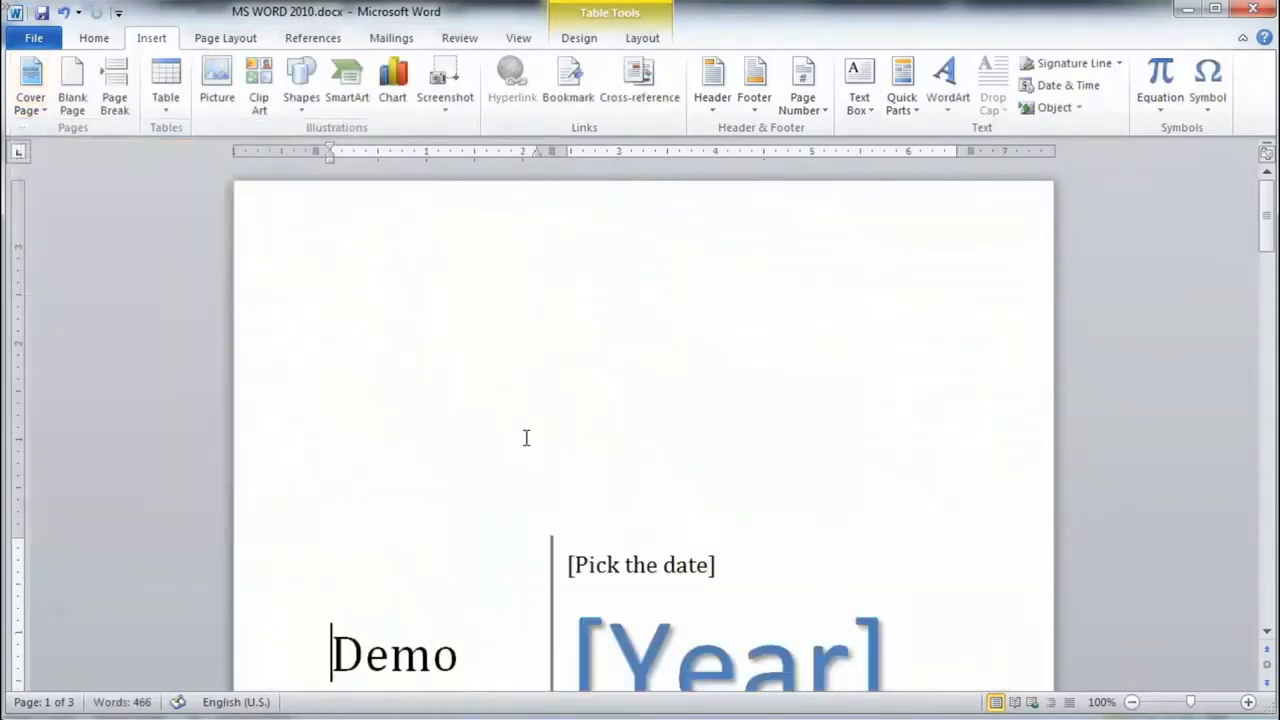
{"action": "scroll", "coordinate": [758, 497], "scroll_direction": "down", "scroll_amount": 5}
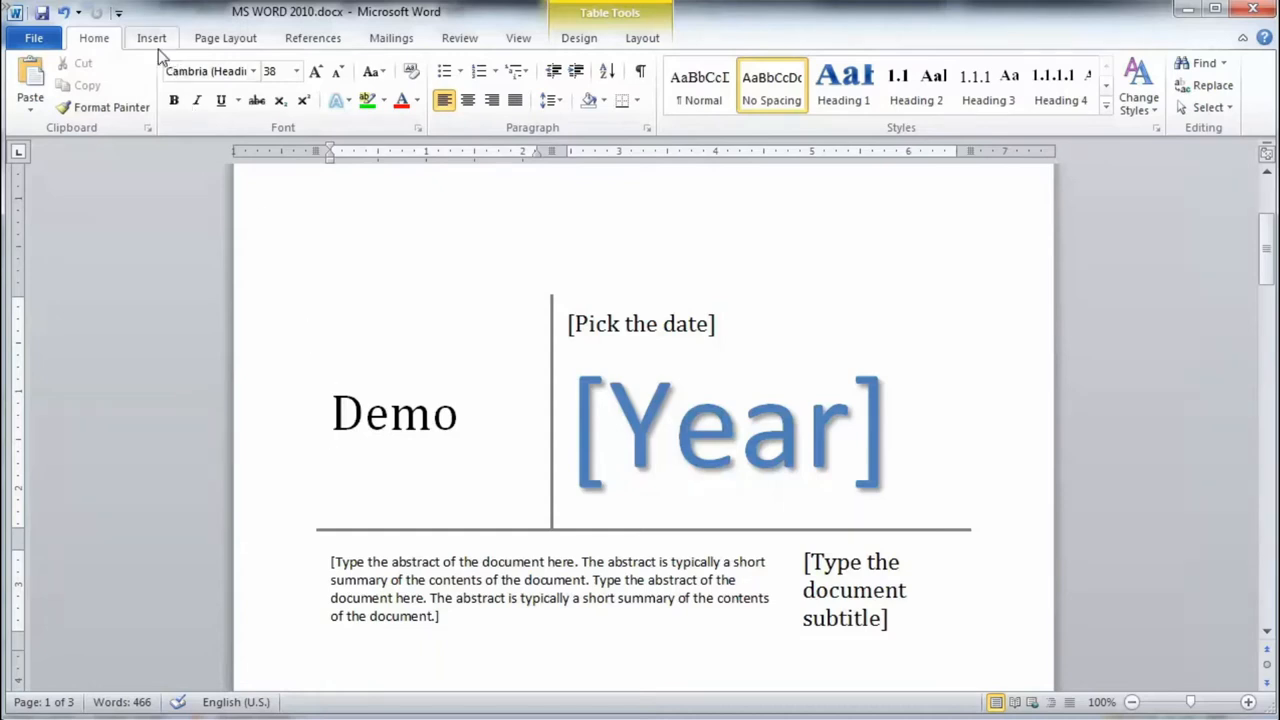
Step: Remove the current cover page from the document
{"action": "left_click", "coordinate": [152, 40]}
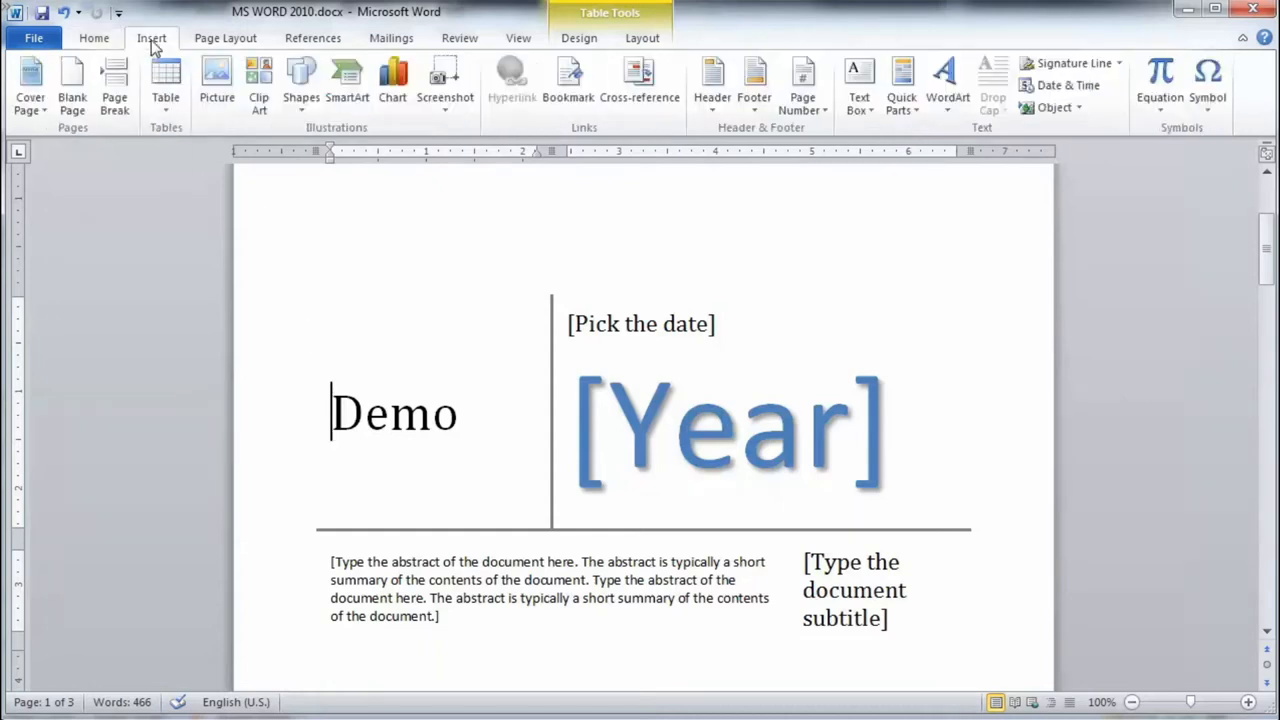
{"action": "left_click", "coordinate": [30, 104]}
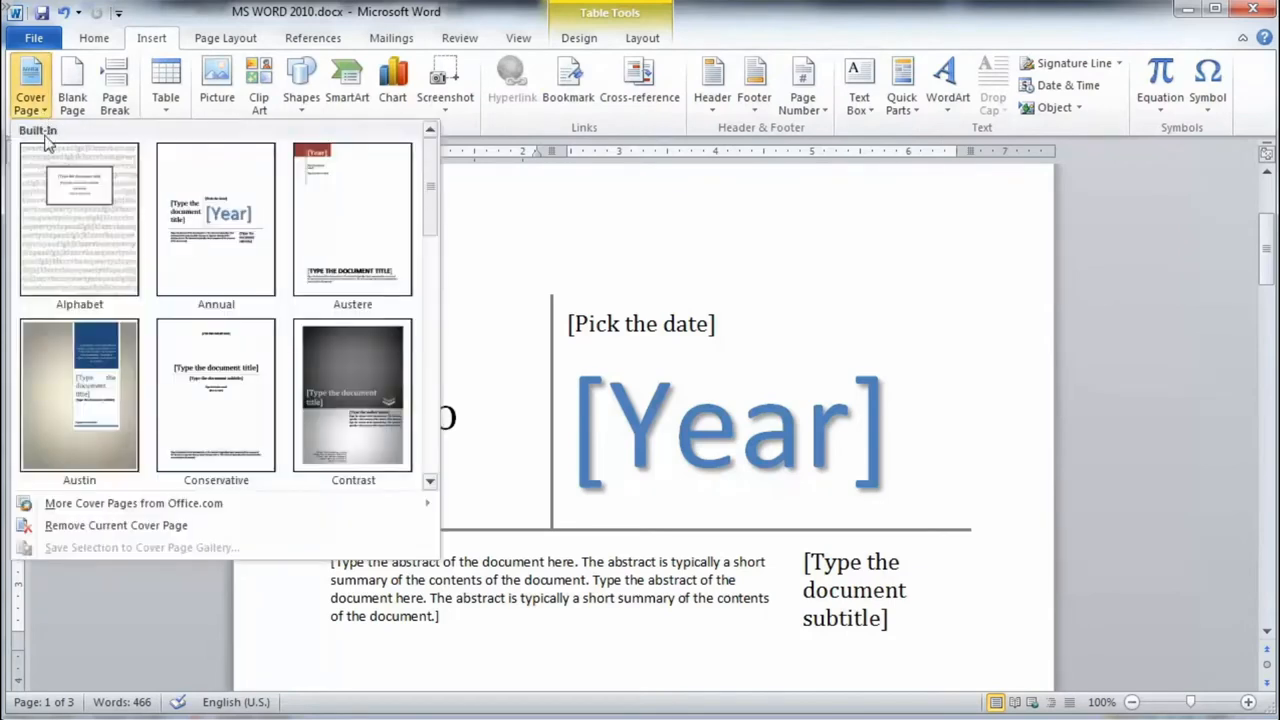
{"action": "left_click", "coordinate": [72, 536]}
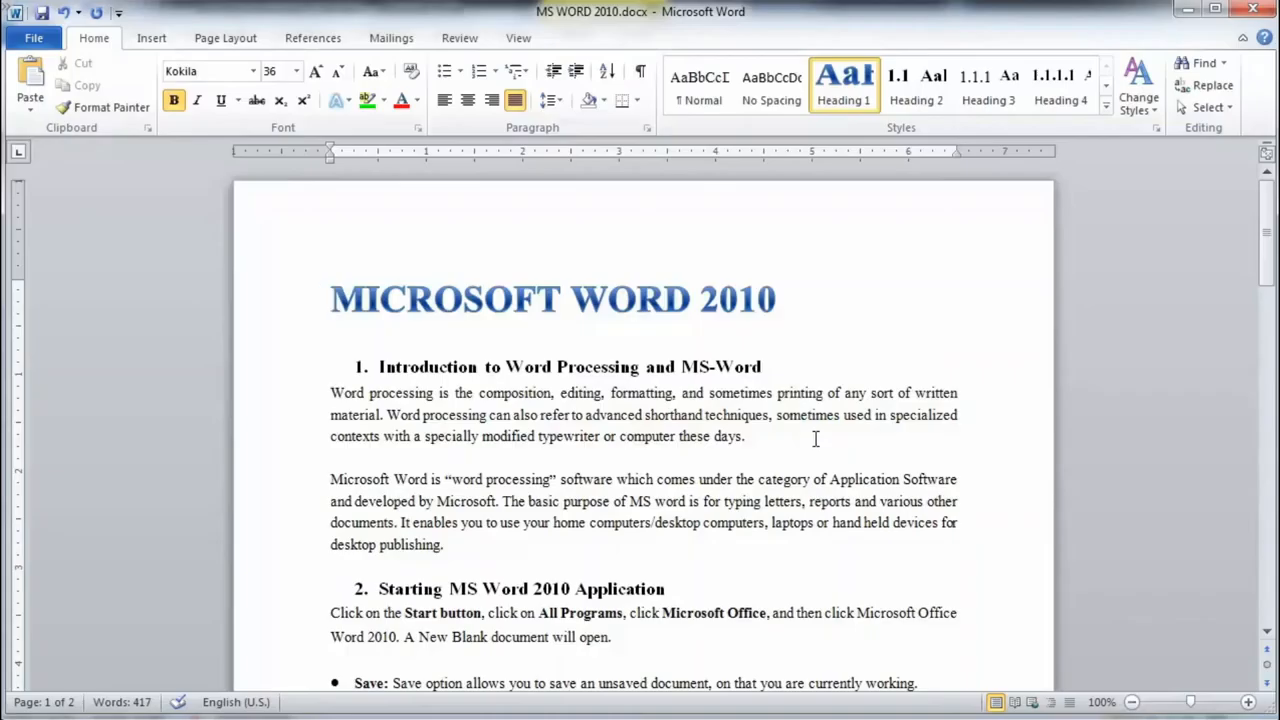
Step: Insert a page break after the sentence "A New Blank document will open." in section 2
{"action": "scroll", "coordinate": [501, 585], "scroll_direction": "down", "scroll_amount": 4}
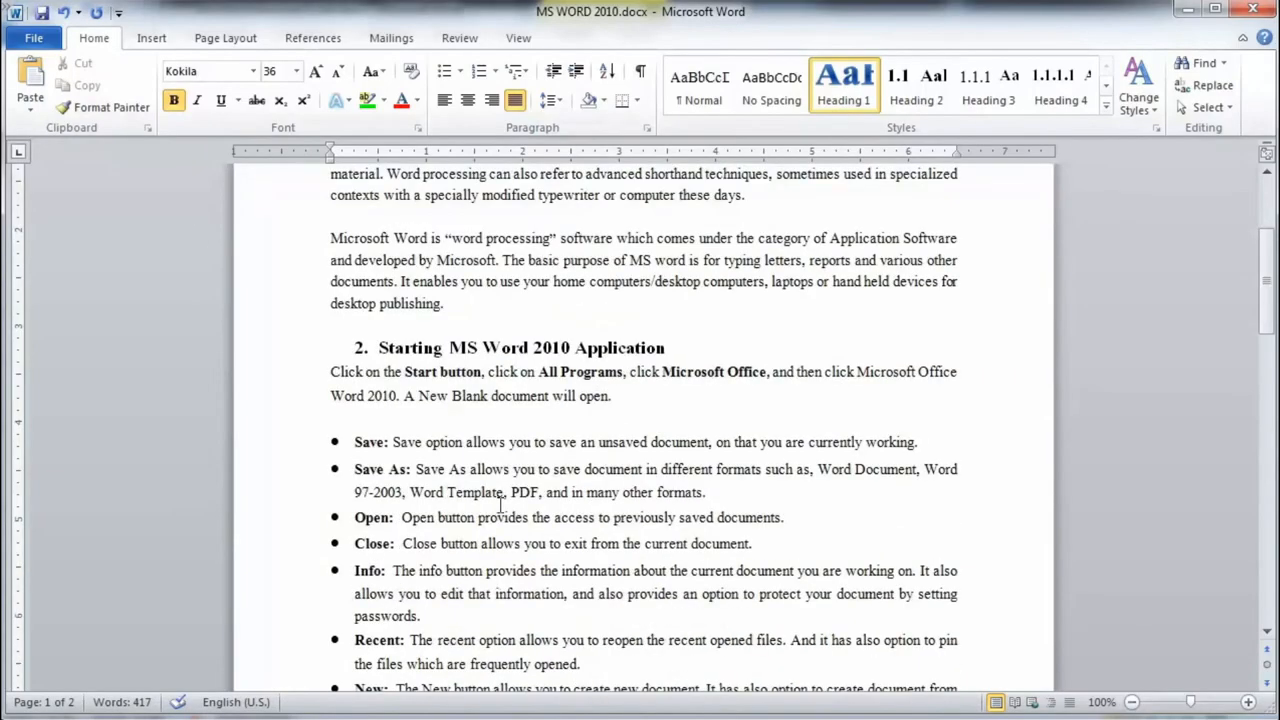
{"action": "left_click", "coordinate": [630, 398]}
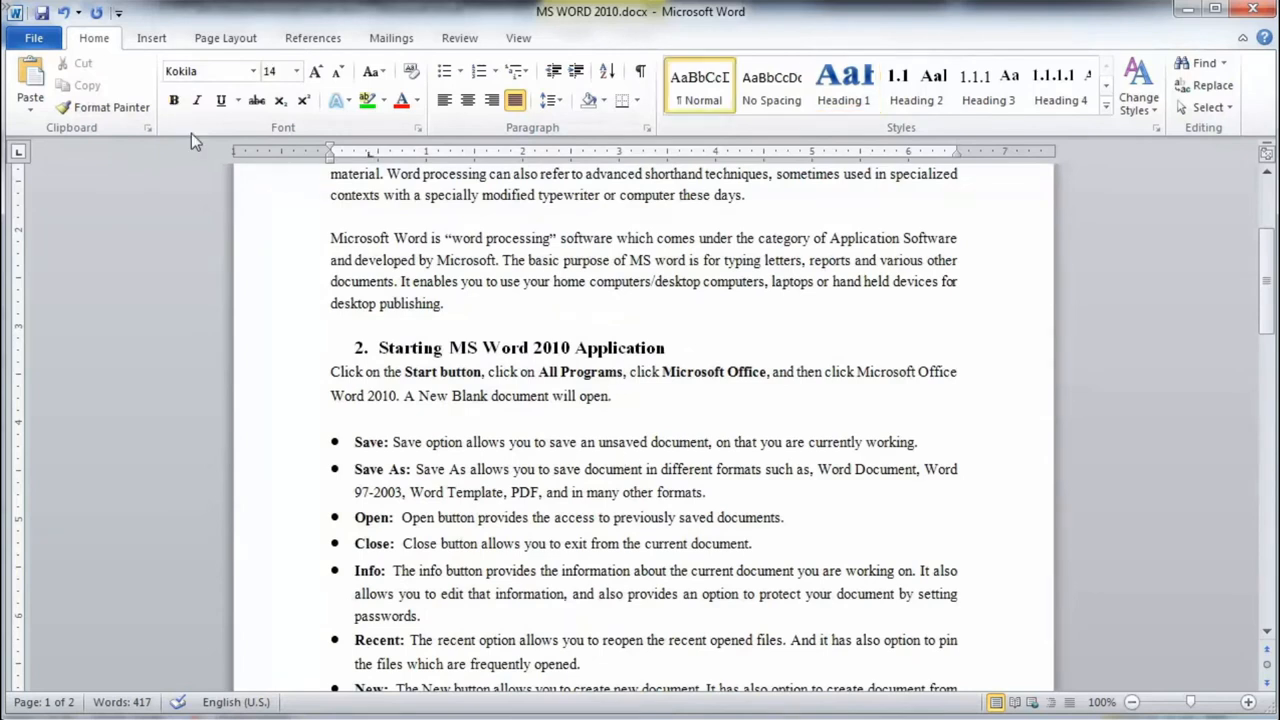
{"action": "left_click", "coordinate": [153, 40]}
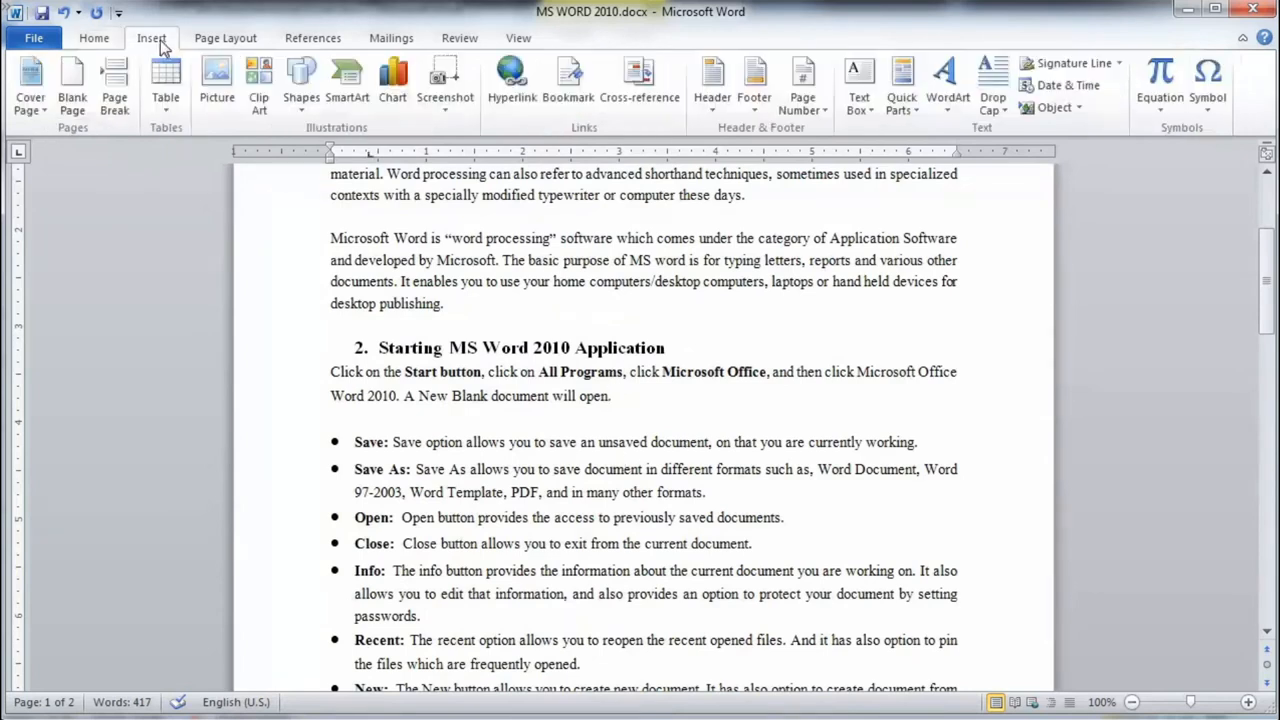
{"action": "left_click", "coordinate": [125, 103]}
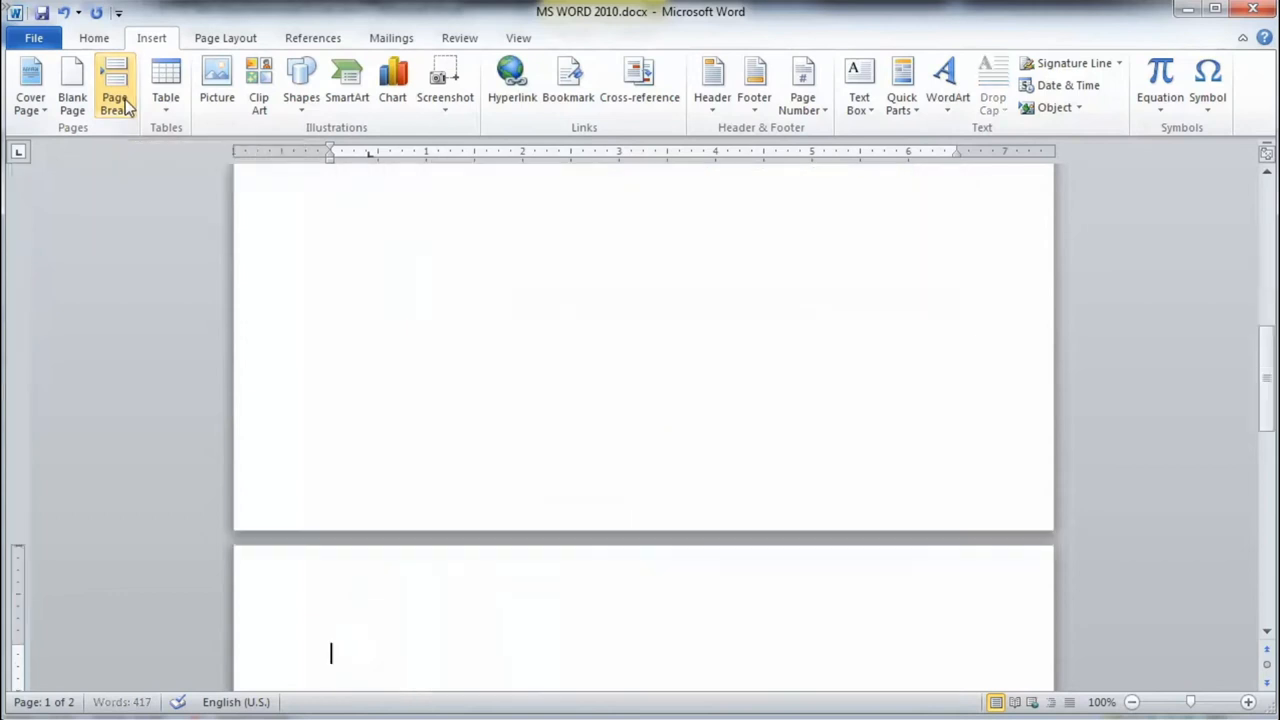
{"action": "scroll", "coordinate": [563, 530], "scroll_direction": "down", "scroll_amount": 5}
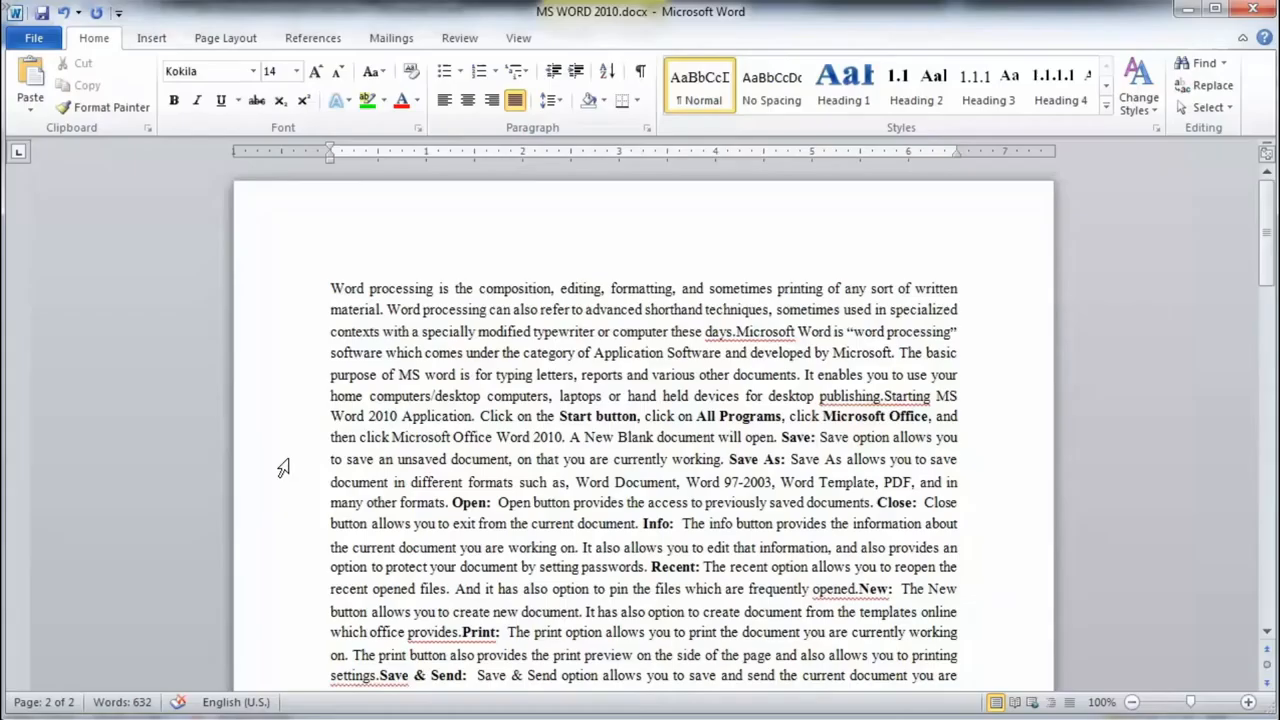
Step: Turn on "Keep lines together" in the paragraph pagination settings for the whole text running across both pages
{"action": "left_click_drag", "start_coordinate": [281, 301], "coordinate": [691, 597]}
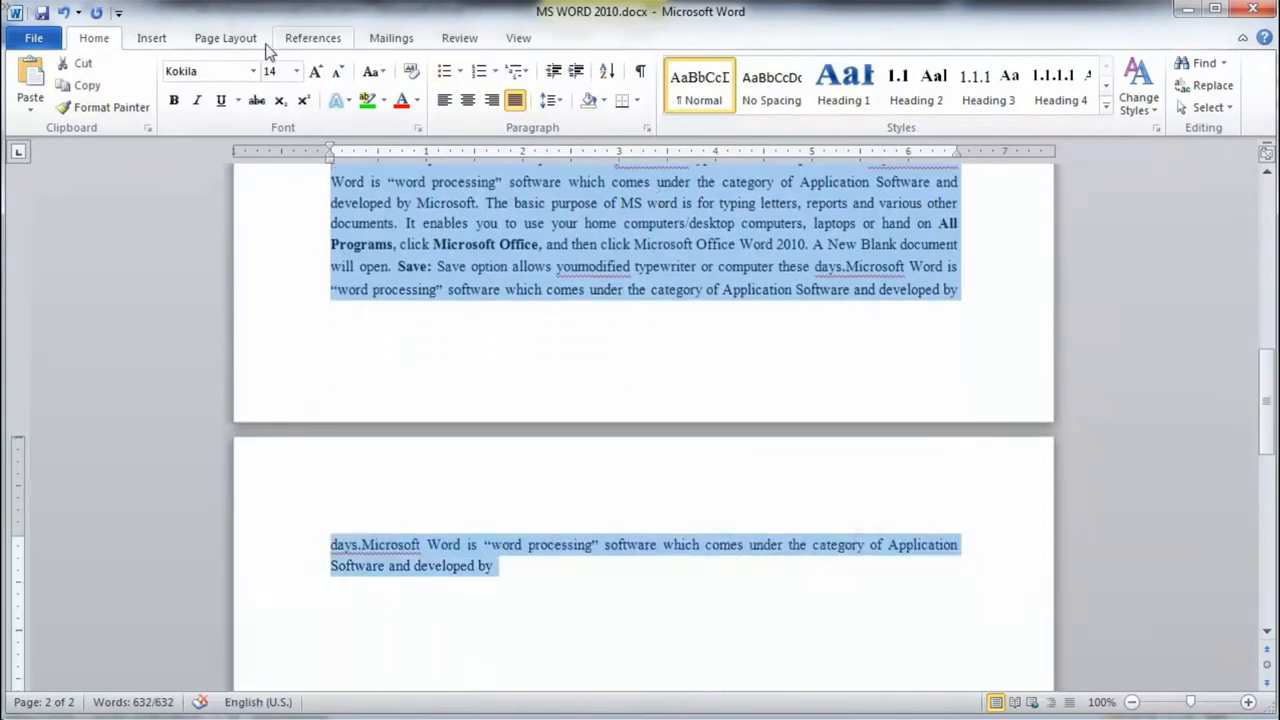
{"action": "left_click", "coordinate": [225, 38]}
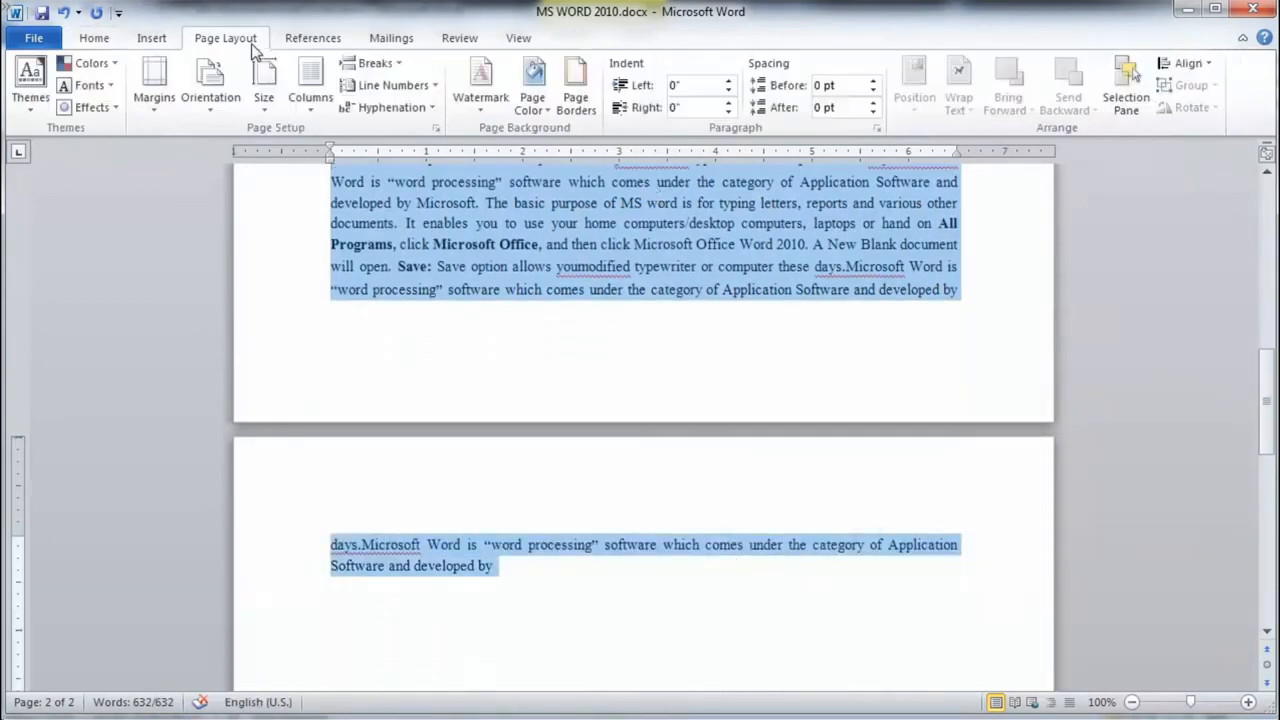
{"action": "left_click", "coordinate": [877, 129]}
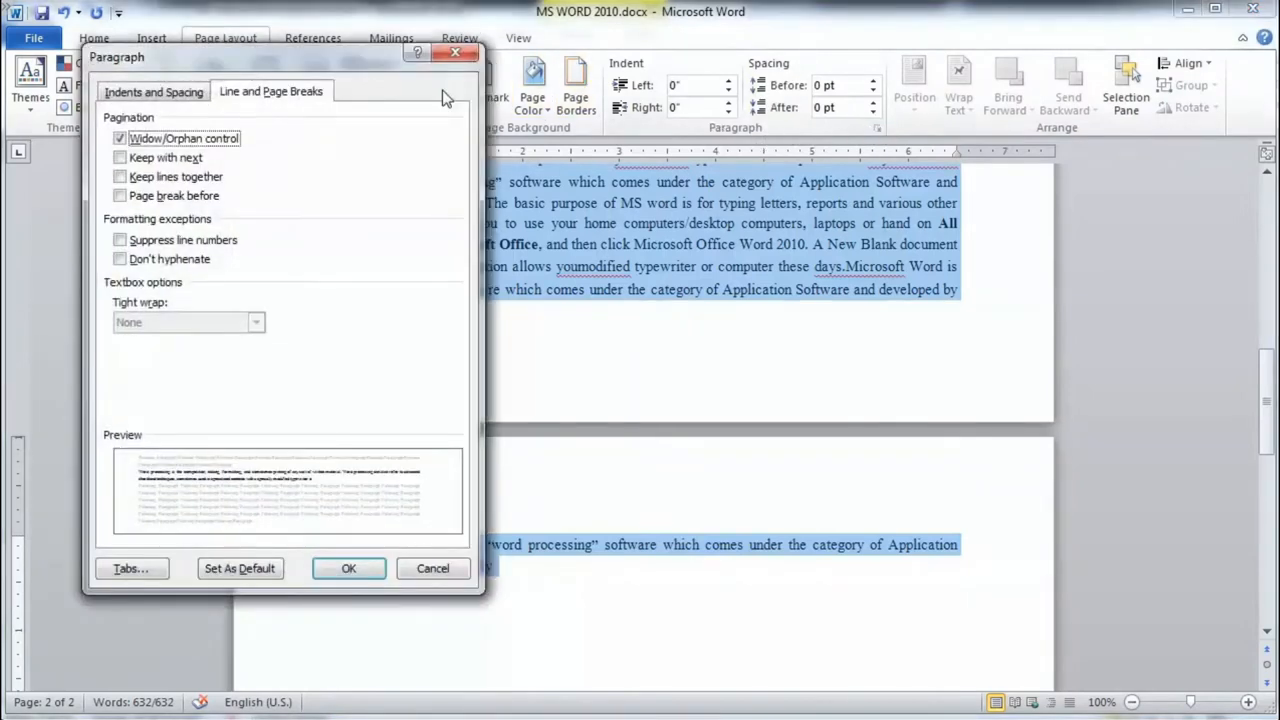
{"action": "left_click", "coordinate": [263, 92]}
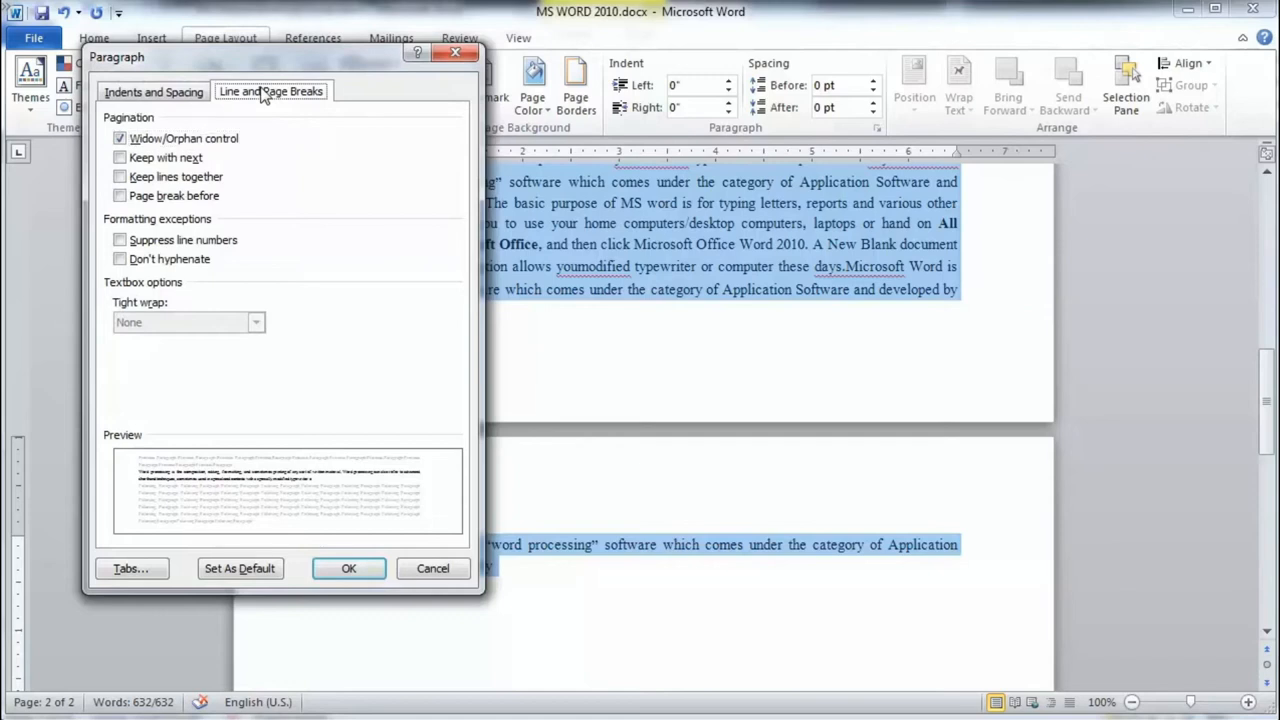
{"action": "left_click", "coordinate": [175, 178]}
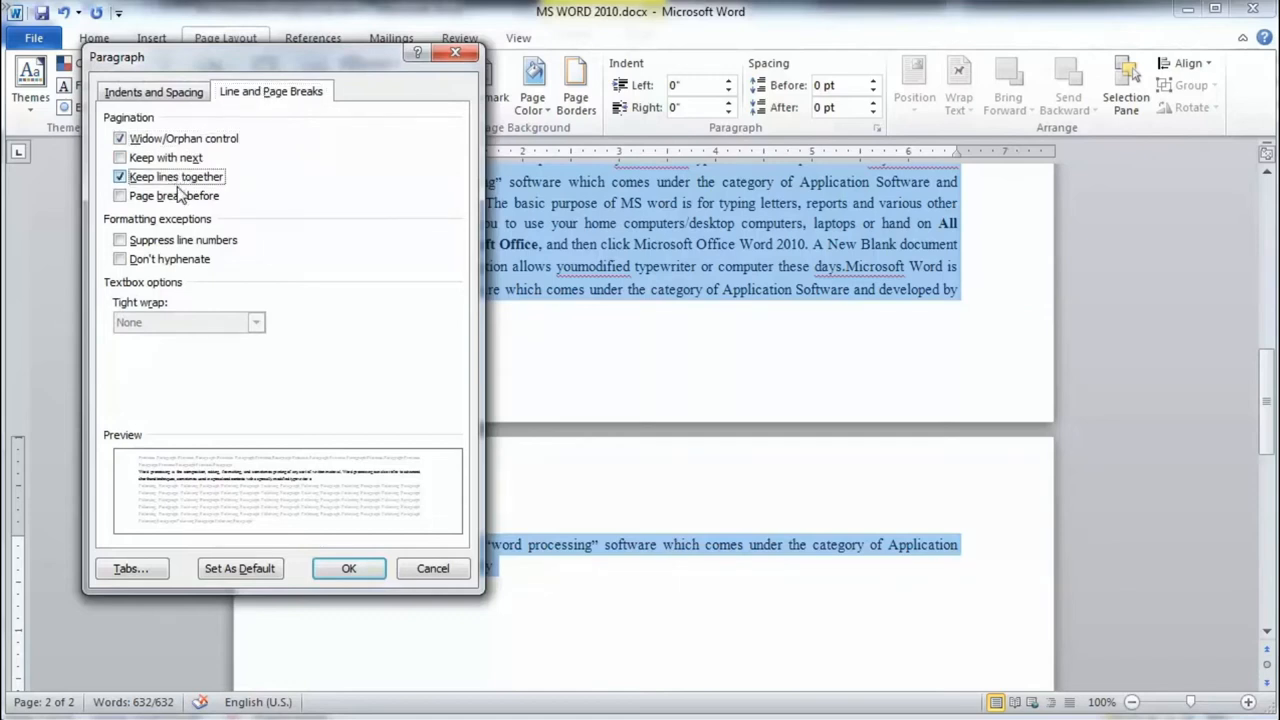
{"action": "left_click", "coordinate": [348, 568]}
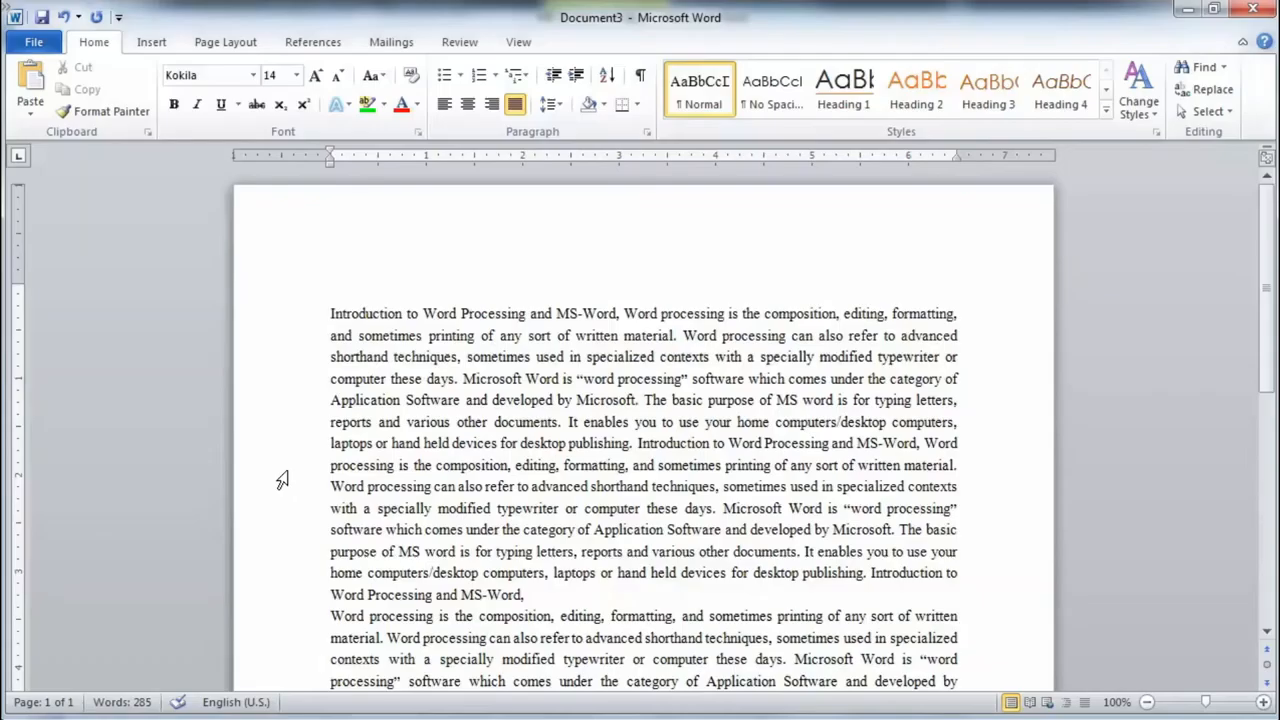
Step: Turn on "Page break before" in the pagination settings of Document3's first paragraph and check the resulting pages
{"action": "left_click", "coordinate": [297, 310]}
{"action": "left_click", "coordinate": [334, 318]}
{"action": "left_click", "coordinate": [241, 48]}
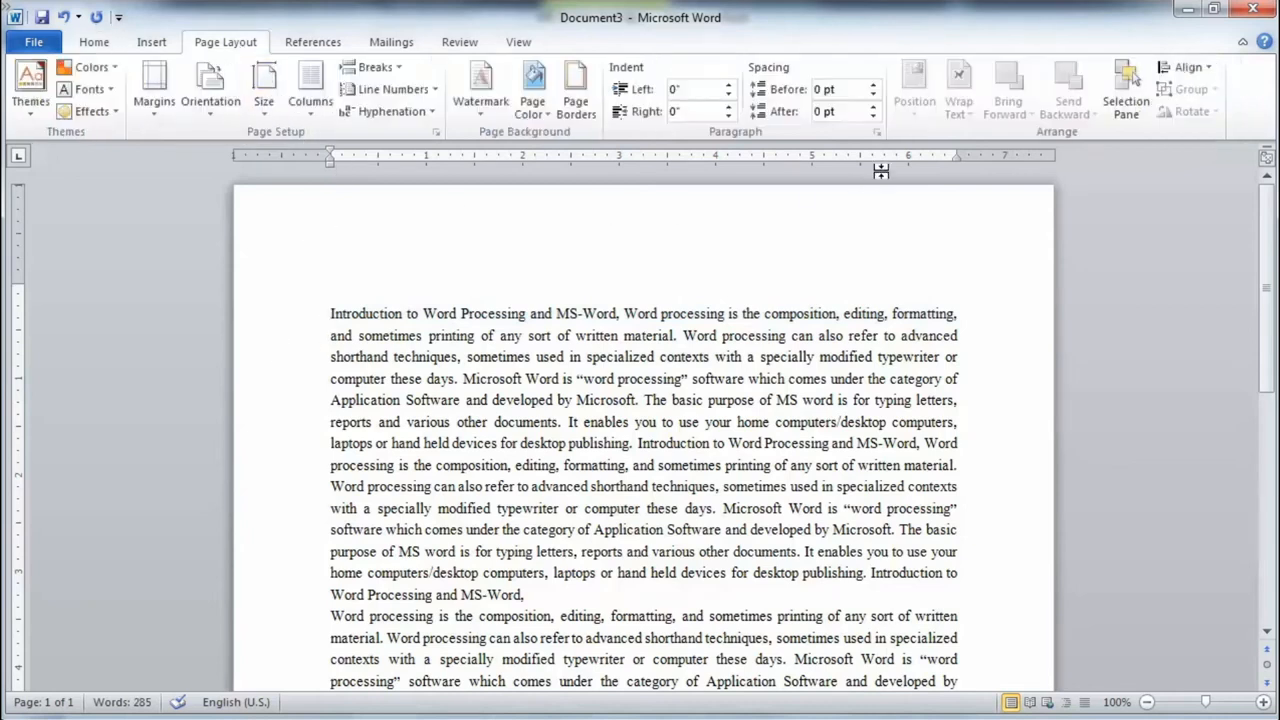
{"action": "left_click", "coordinate": [876, 133]}
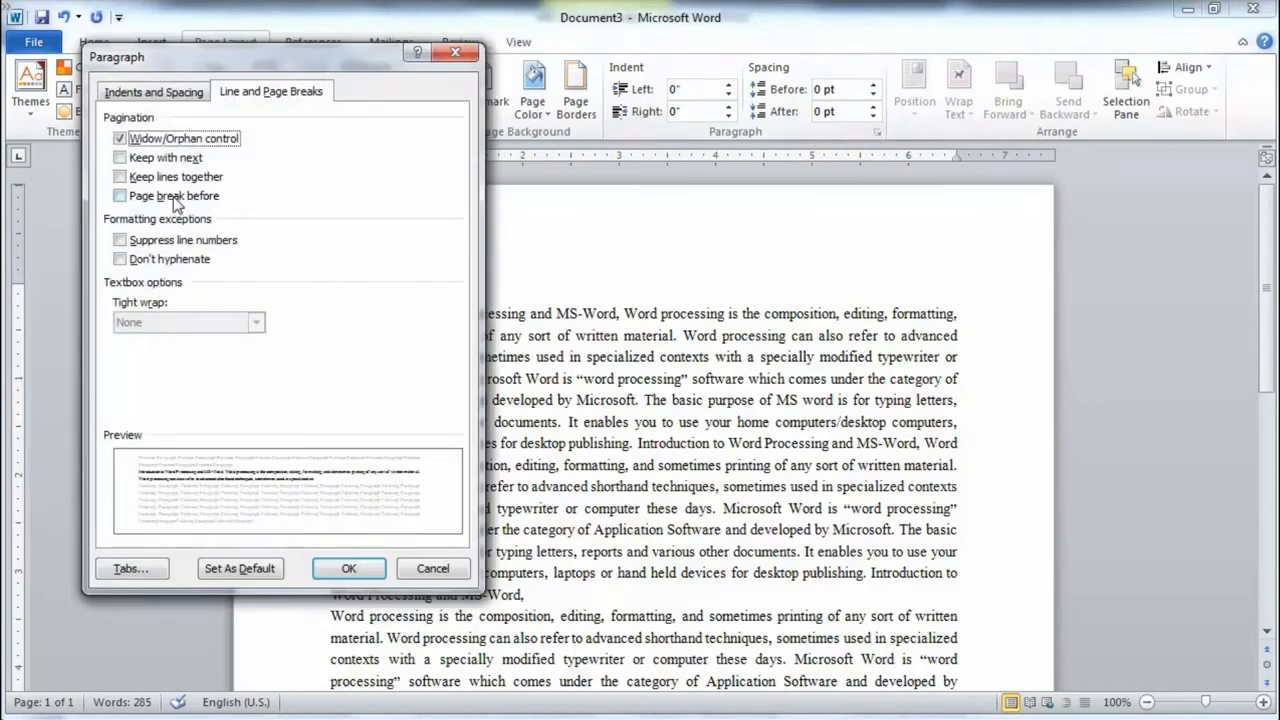
{"action": "left_click", "coordinate": [248, 91]}
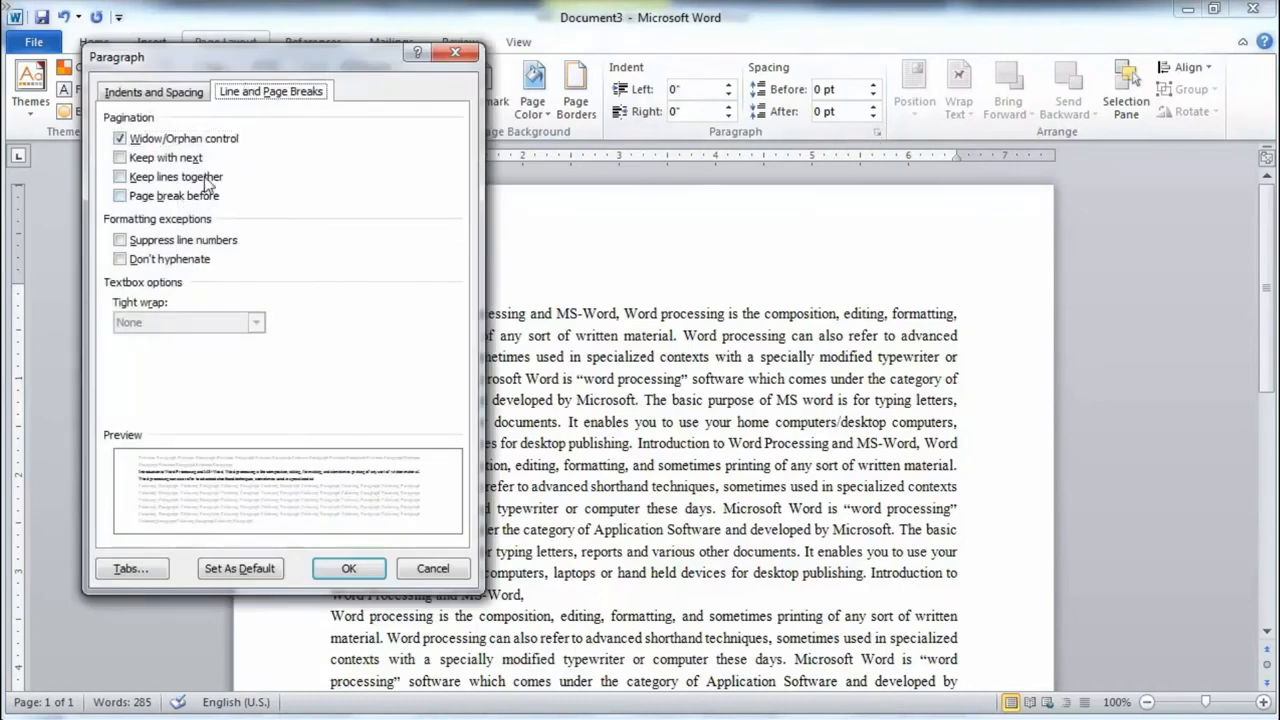
{"action": "left_click", "coordinate": [178, 200]}
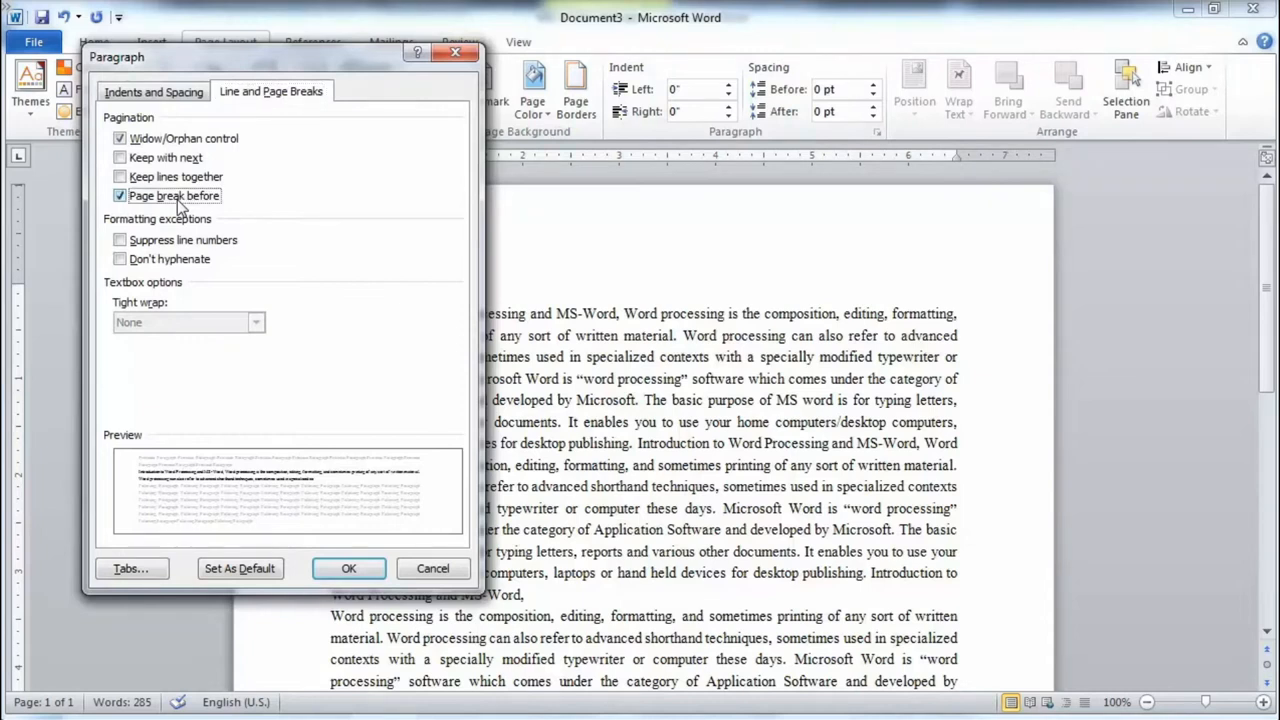
{"action": "left_click", "coordinate": [348, 568]}
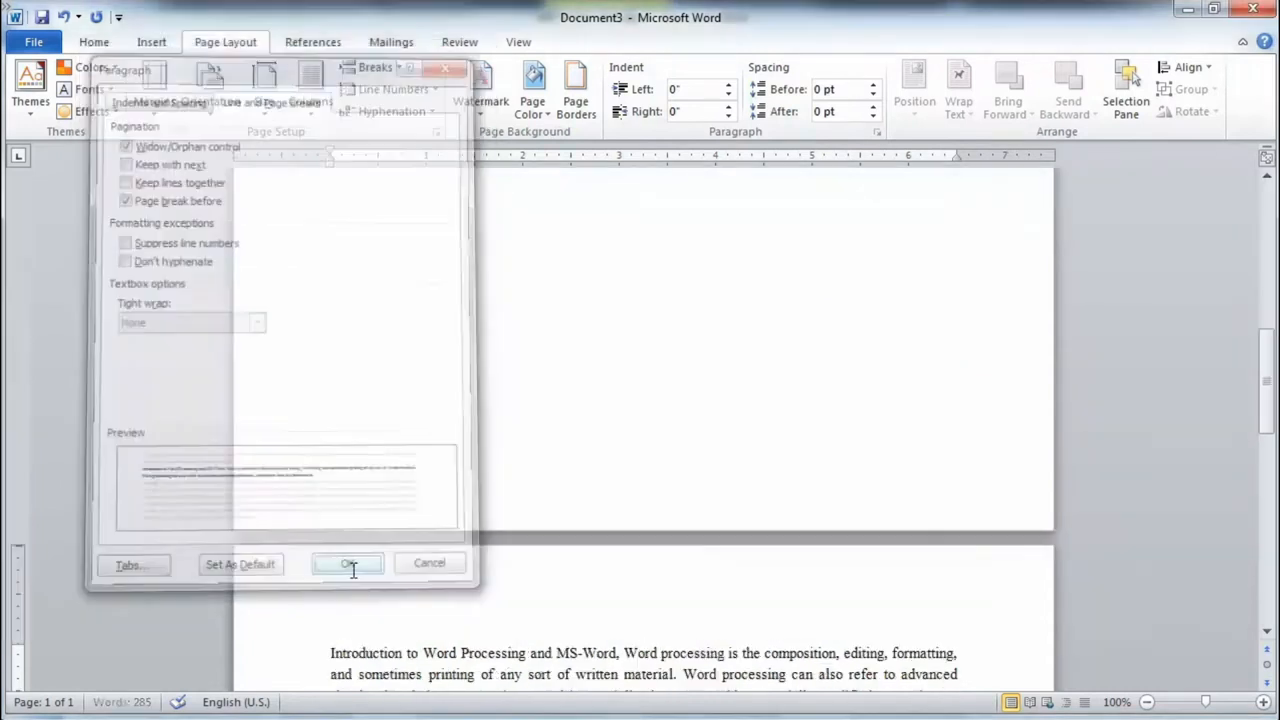
{"action": "scroll", "coordinate": [345, 550], "scroll_direction": "up", "scroll_amount": 3}
{"action": "scroll", "coordinate": [340, 545], "scroll_direction": "down", "scroll_amount": 10}
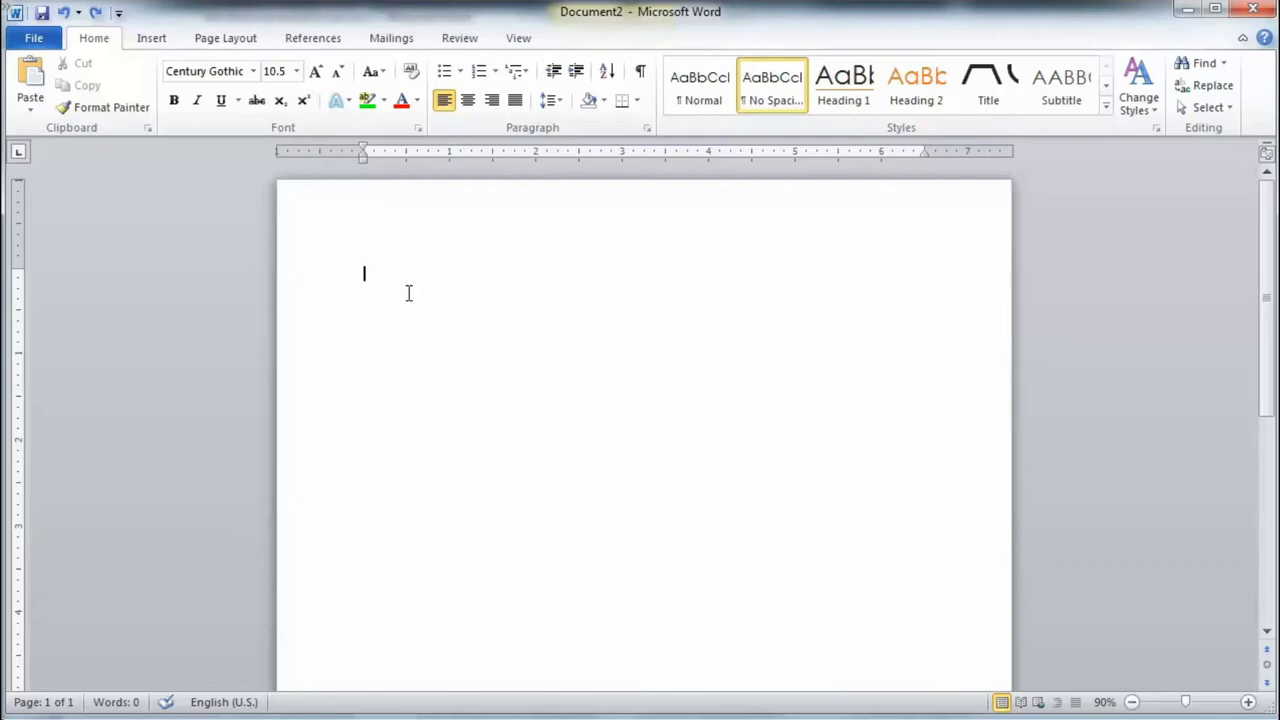
Step: Insert a table with six columns and five rows in Document2 and apply the orange built-in table style with a shaded header and banded rows
{"action": "left_click", "coordinate": [157, 45]}
{"action": "left_click", "coordinate": [176, 118]}
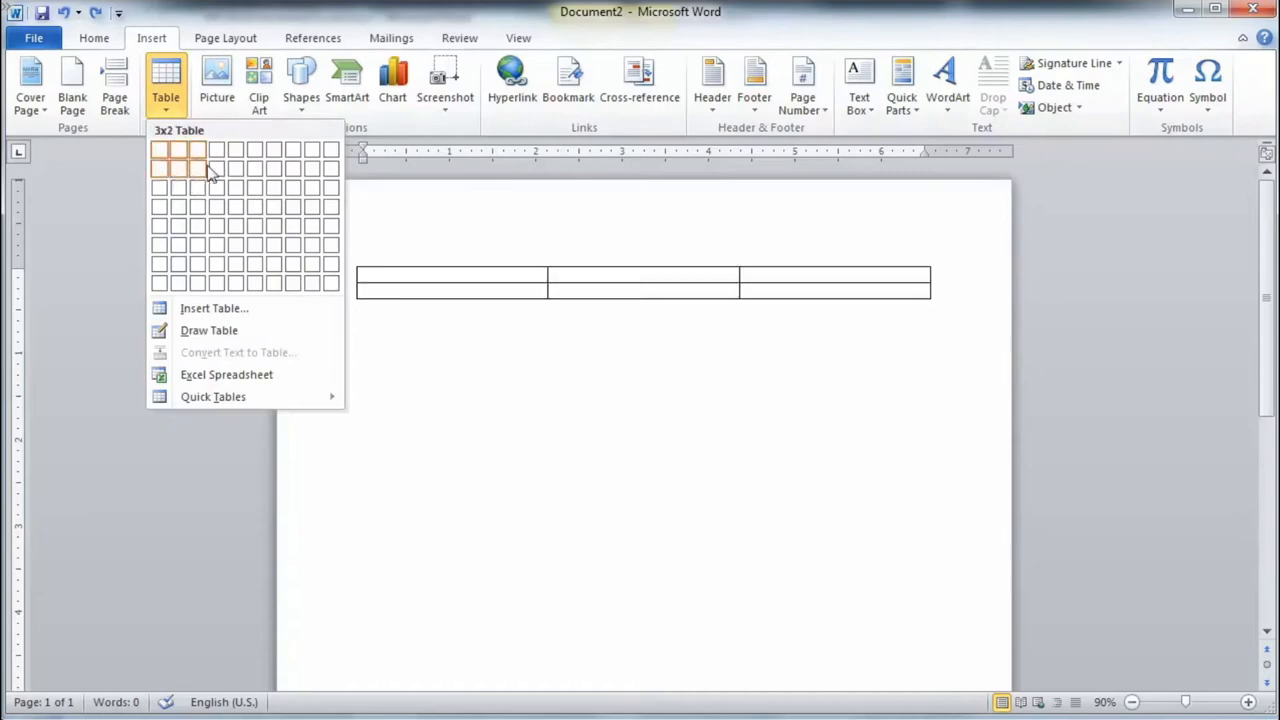
{"action": "left_click", "coordinate": [259, 231]}
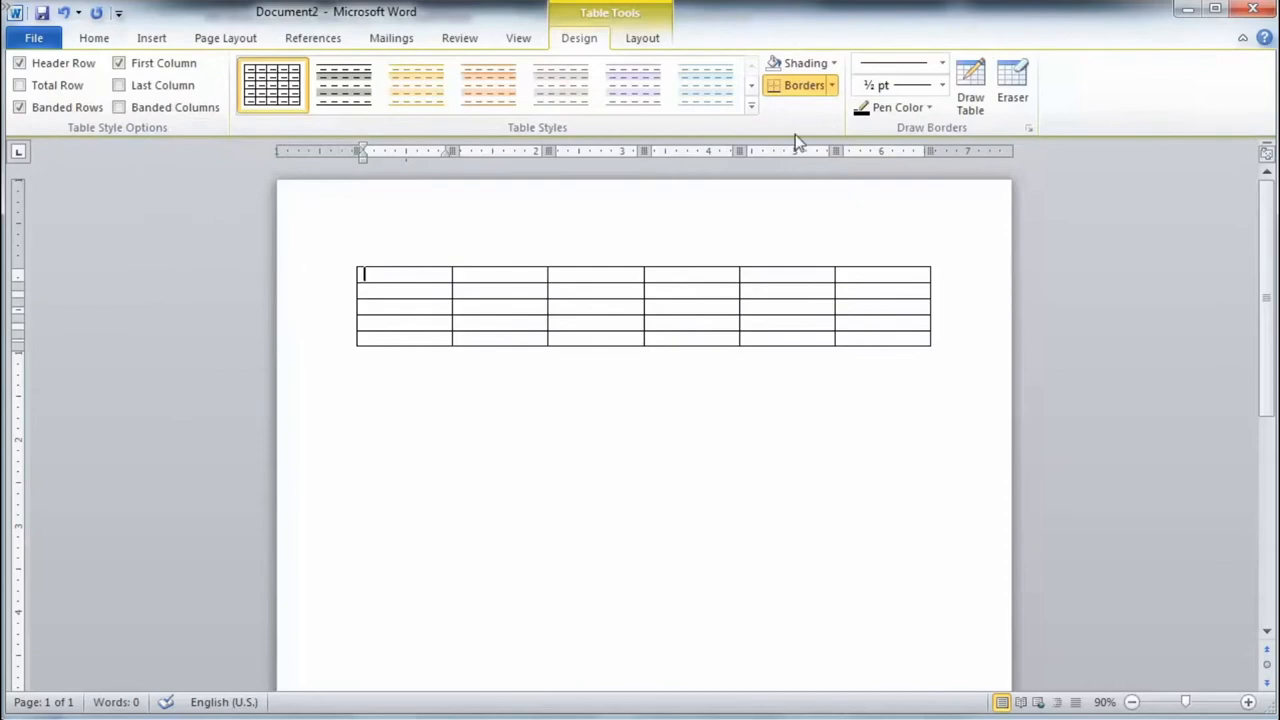
{"action": "left_click", "coordinate": [752, 107]}
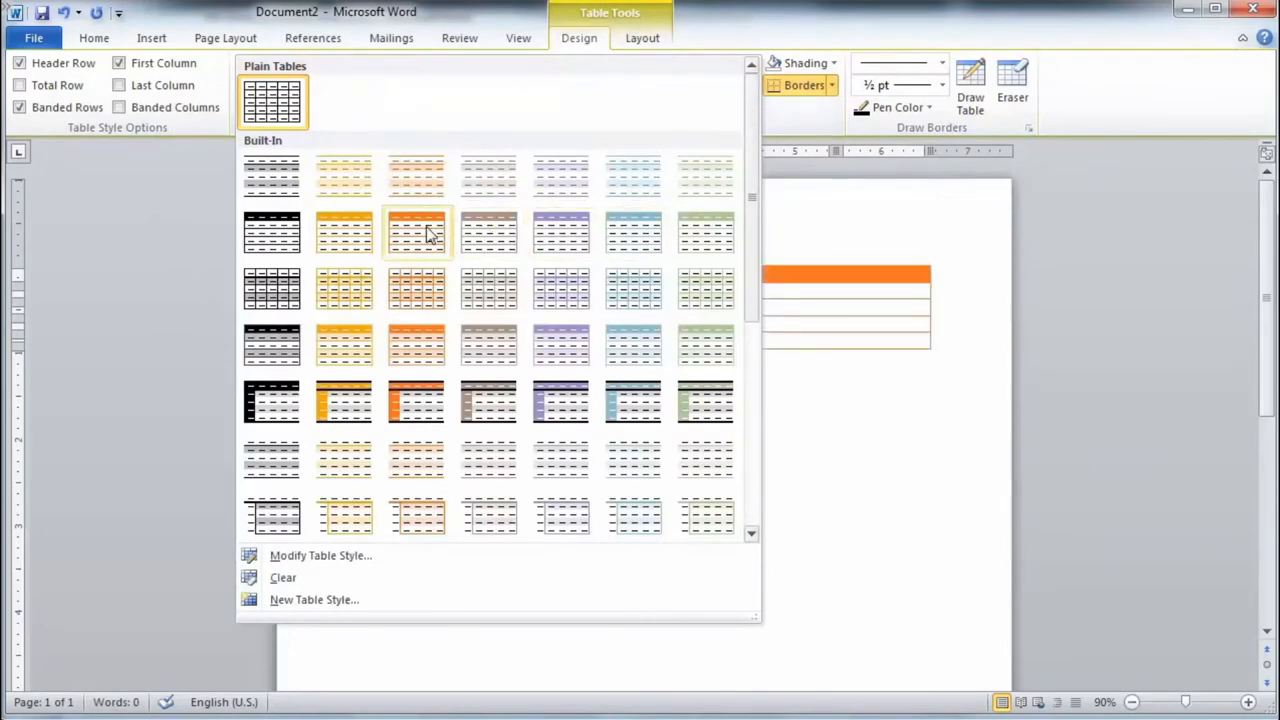
{"action": "left_click", "coordinate": [414, 337]}
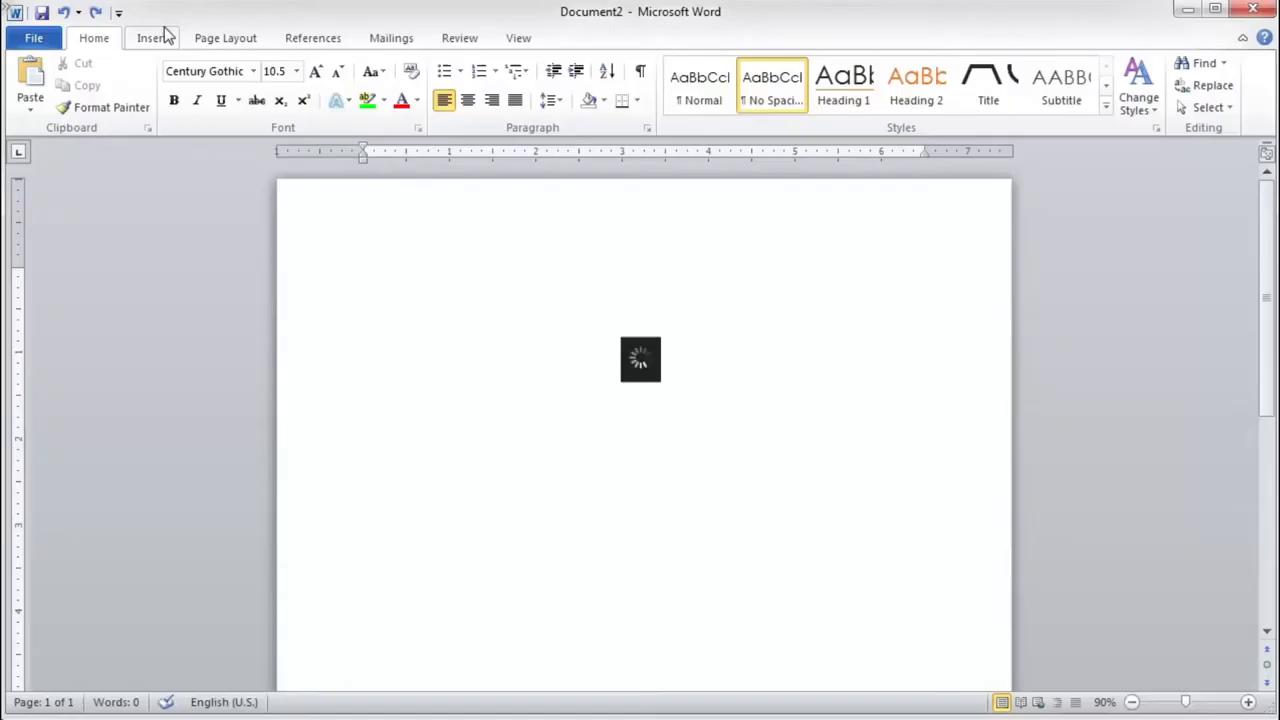
Step: Insert a table with five columns and five rows and enter "microsoft word 2010" in its first cell
{"action": "left_click", "coordinate": [163, 36]}
{"action": "left_click", "coordinate": [160, 108]}
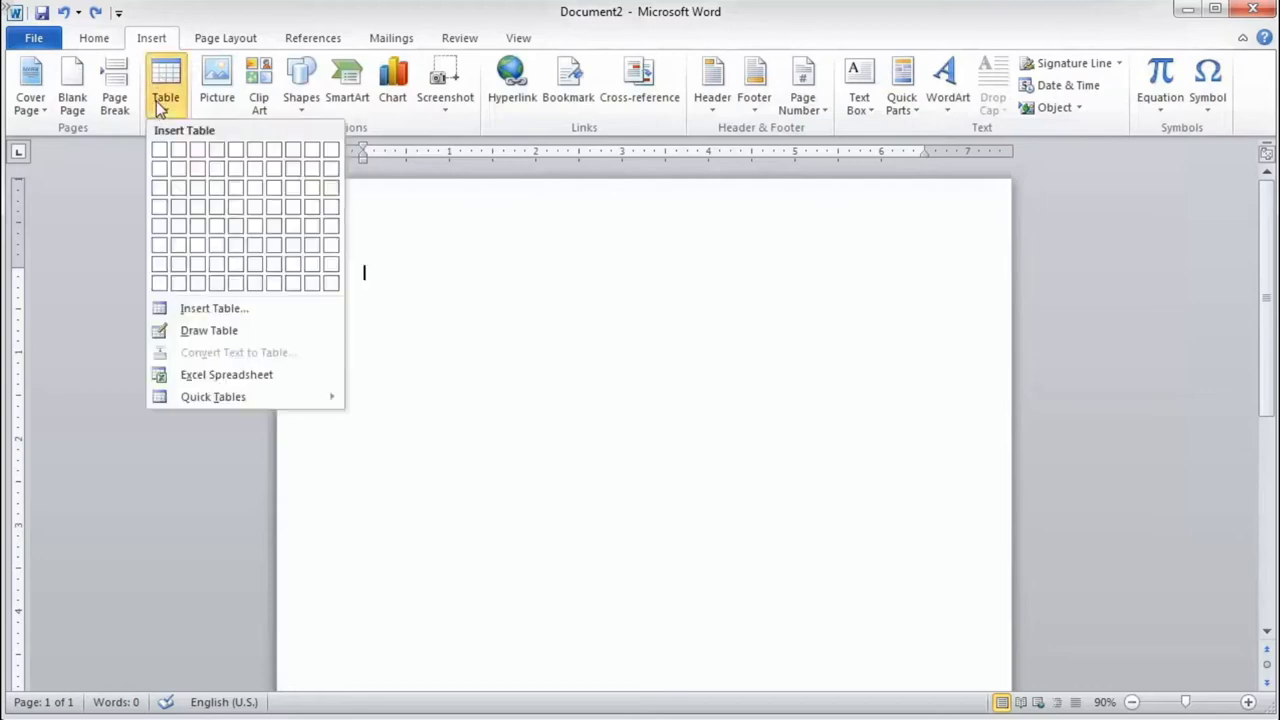
{"action": "left_click", "coordinate": [189, 307]}
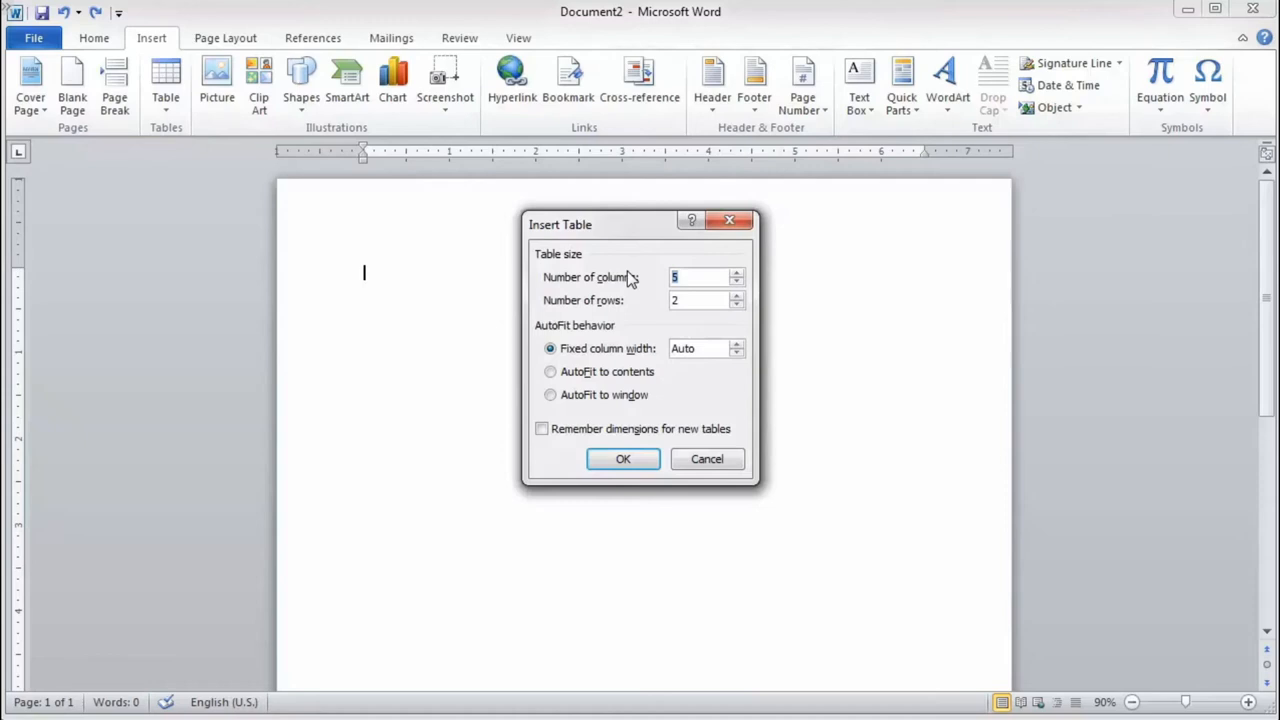
{"action": "key", "text": "Tab"}
{"action": "type", "text": "5"}
{"action": "left_click", "coordinate": [619, 460]}
{"action": "type", "text": "microsoft w"}
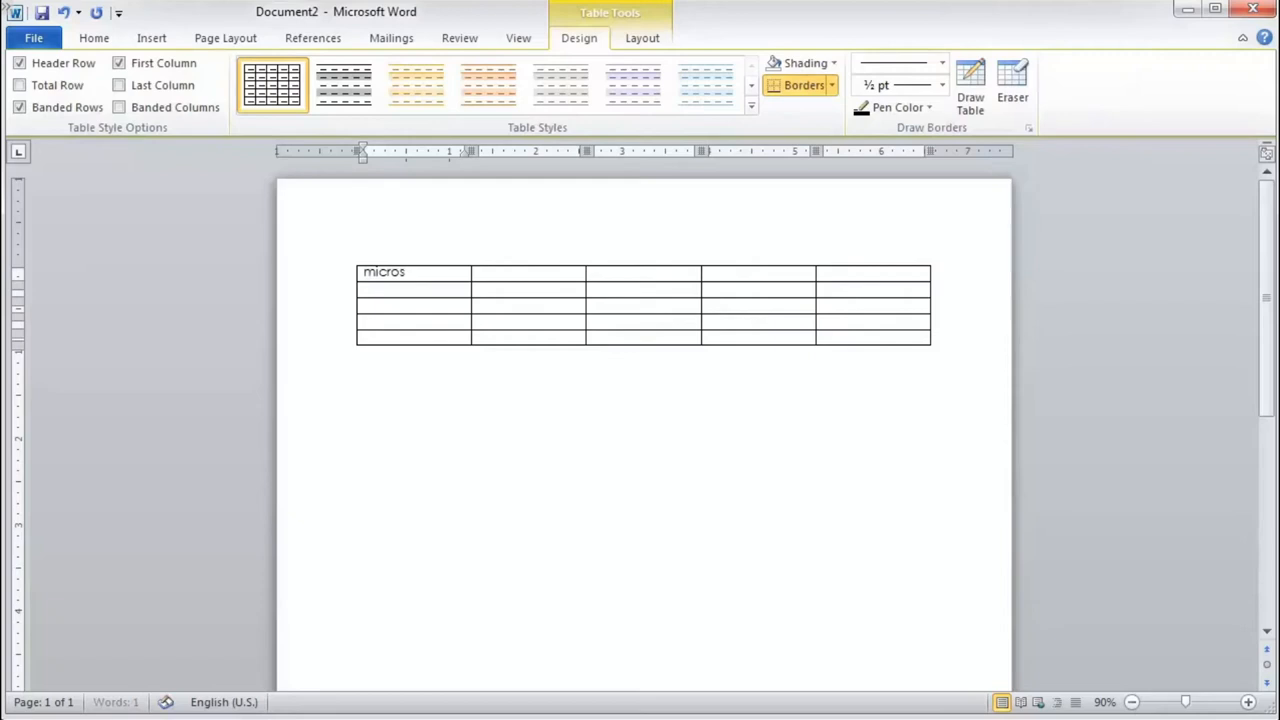
{"action": "type", "text": "ord 2010"}
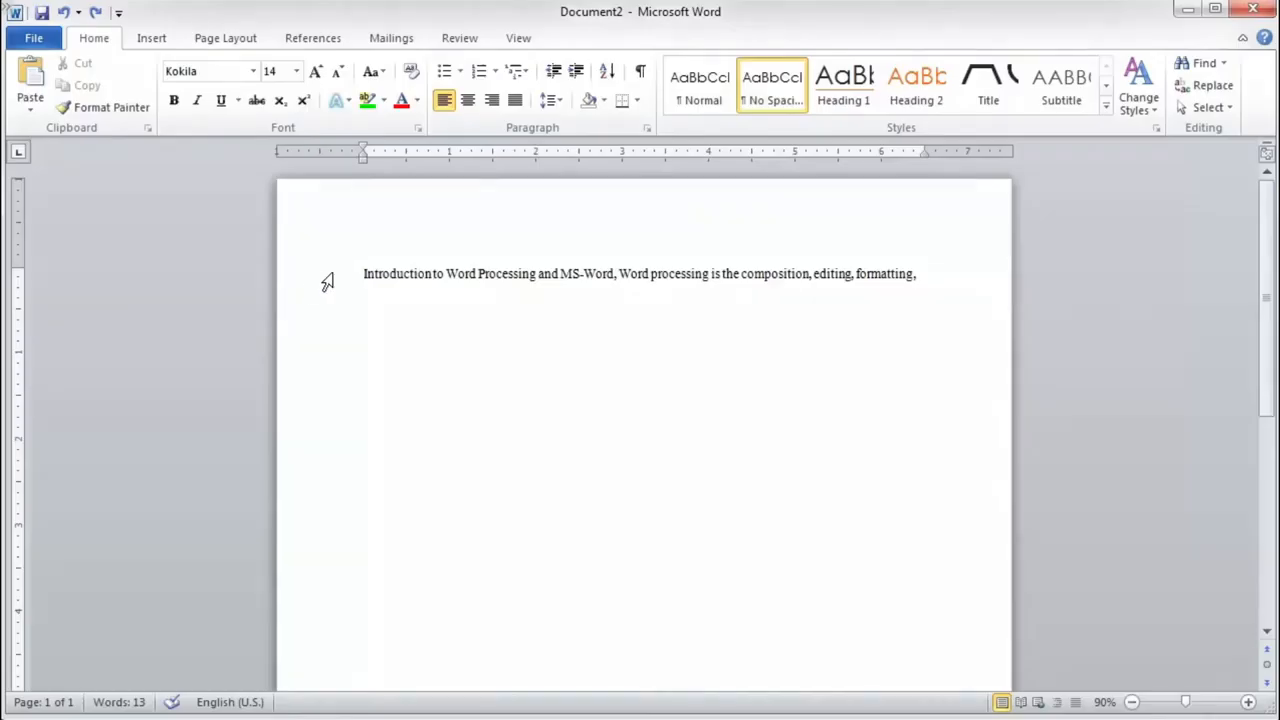
Step: Convert the line beginning "Introduction to Word Processing and MS-Word" into a table, separating the text at commas
{"action": "left_click", "coordinate": [331, 281]}
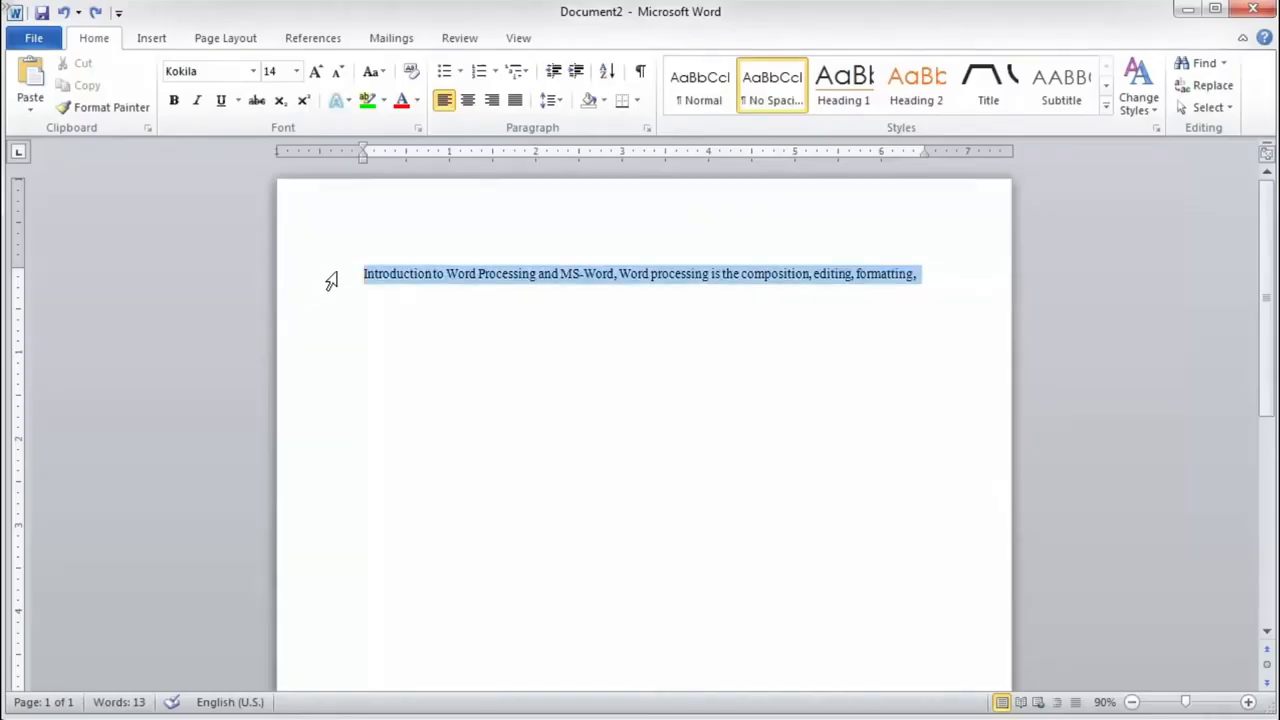
{"action": "left_click", "coordinate": [154, 42]}
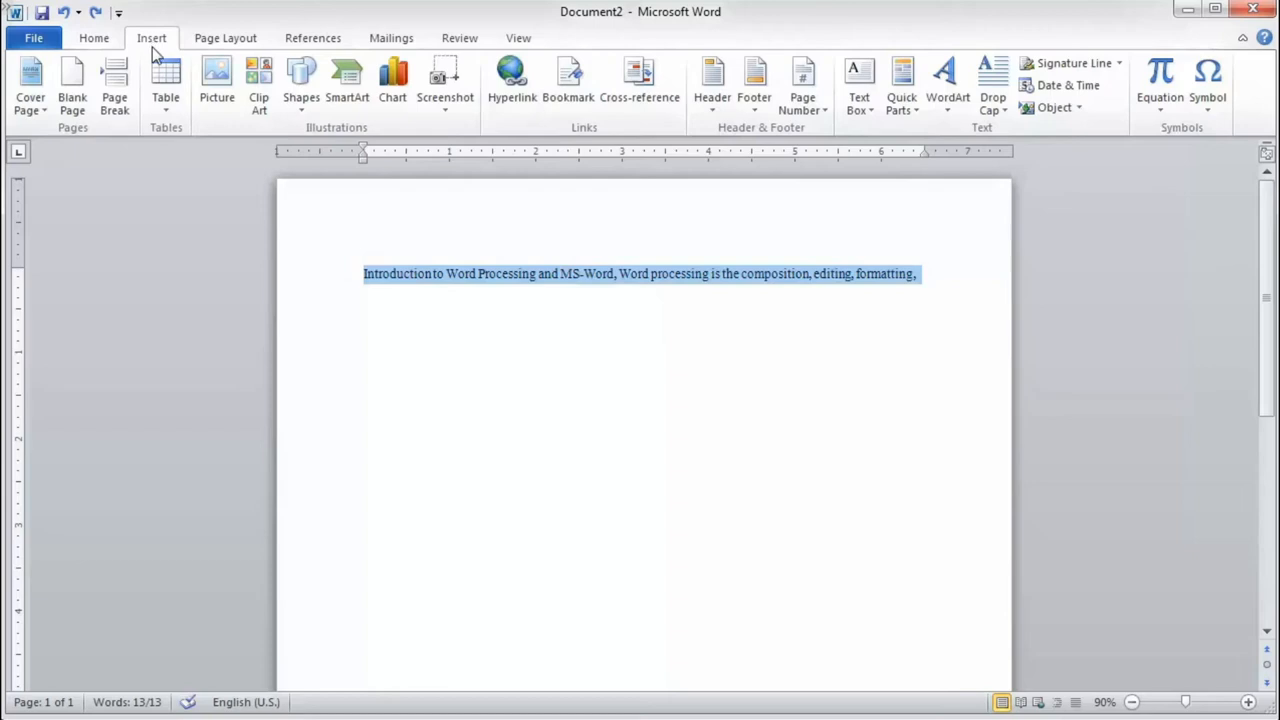
{"action": "left_click", "coordinate": [173, 108]}
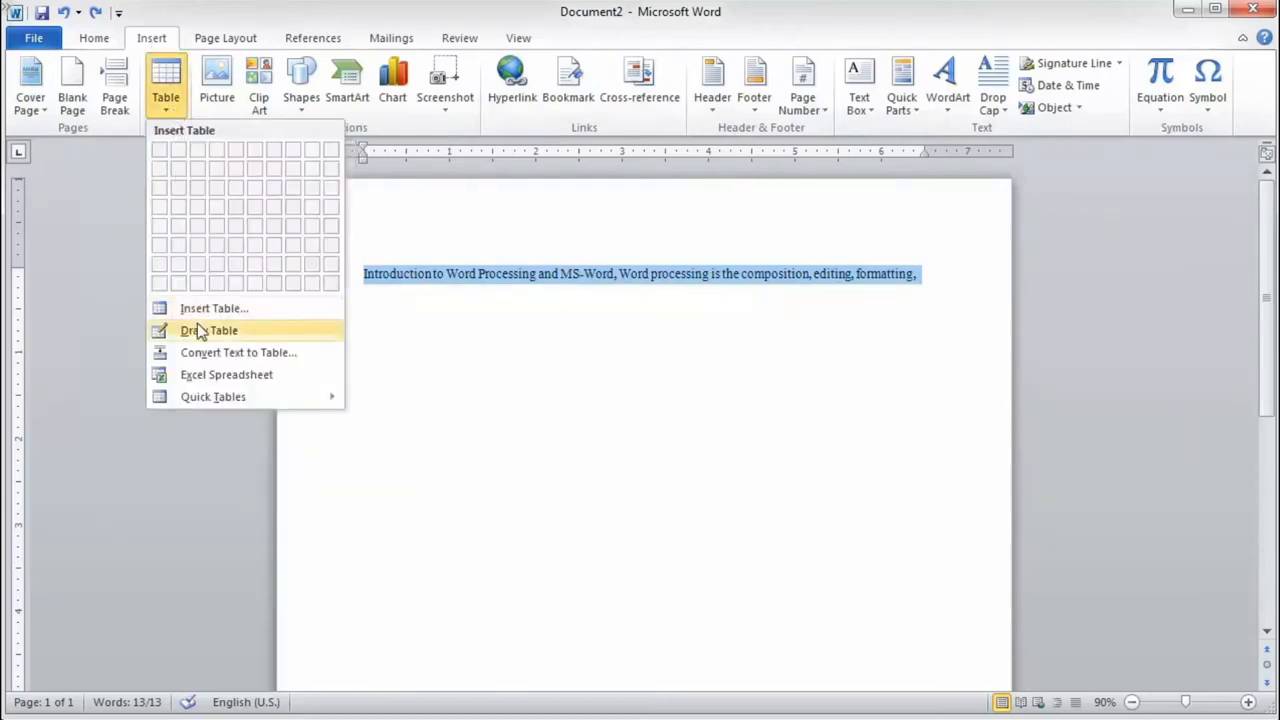
{"action": "left_click", "coordinate": [210, 352]}
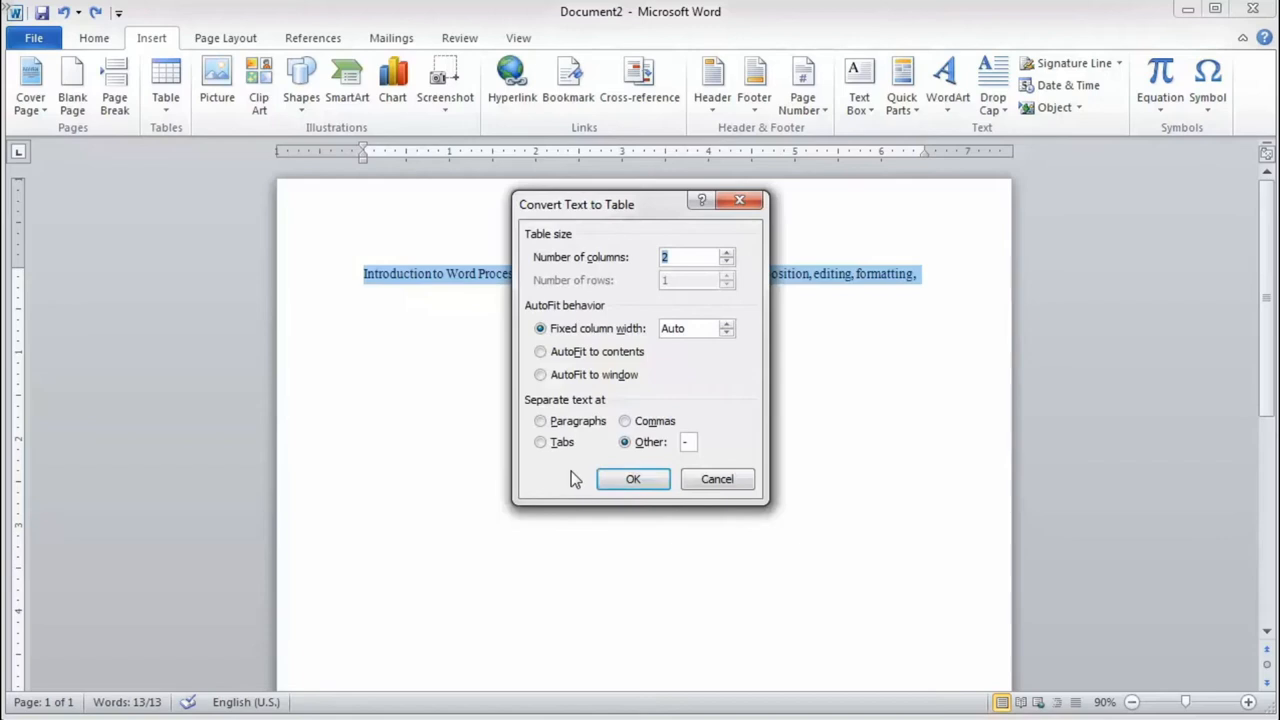
{"action": "left_click", "coordinate": [625, 424]}
{"action": "left_click", "coordinate": [633, 479]}
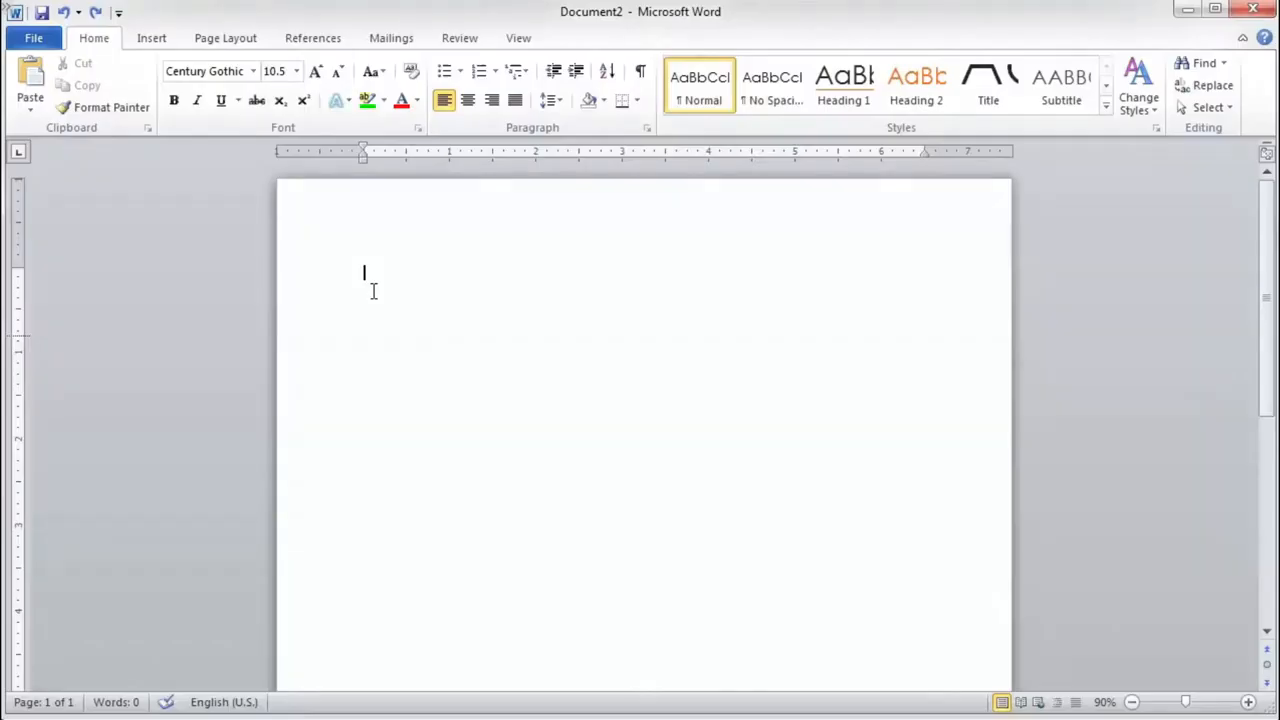
Step: Draw a table about 3.7 inches wide at the start of the page and divide it into two rows and two columns
{"action": "left_click", "coordinate": [161, 38]}
{"action": "left_click", "coordinate": [157, 111]}
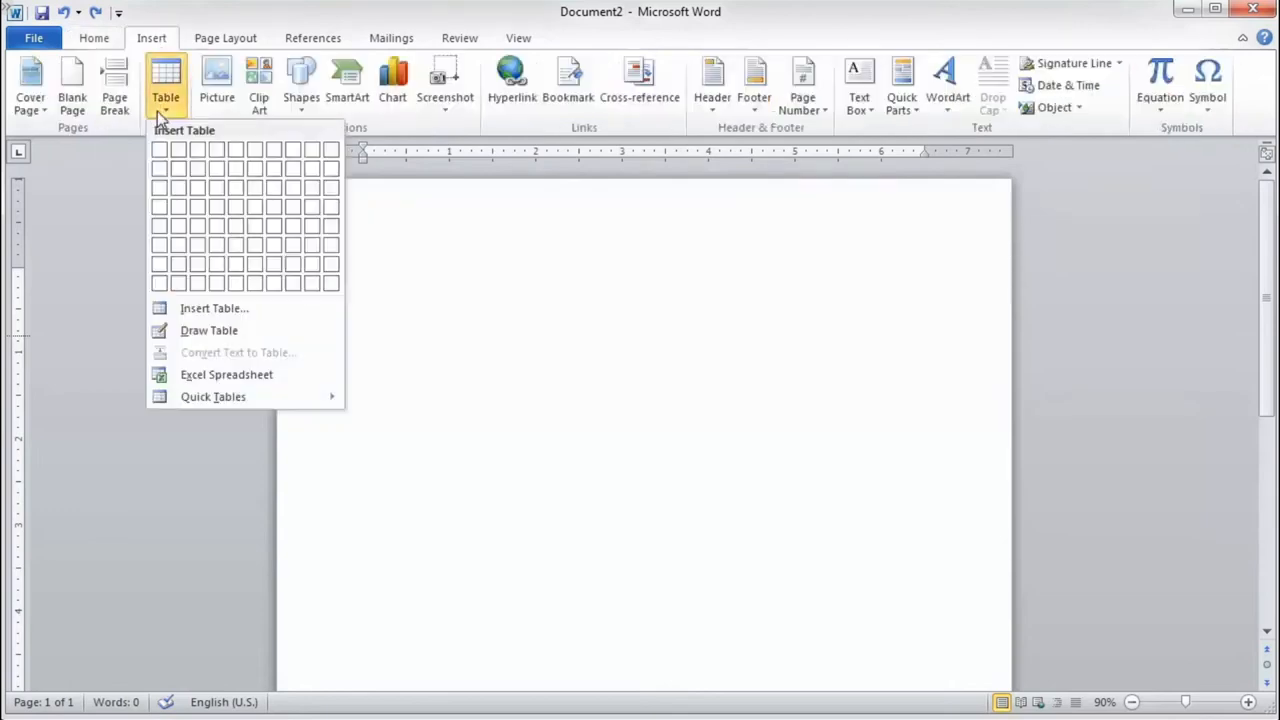
{"action": "left_click", "coordinate": [207, 328]}
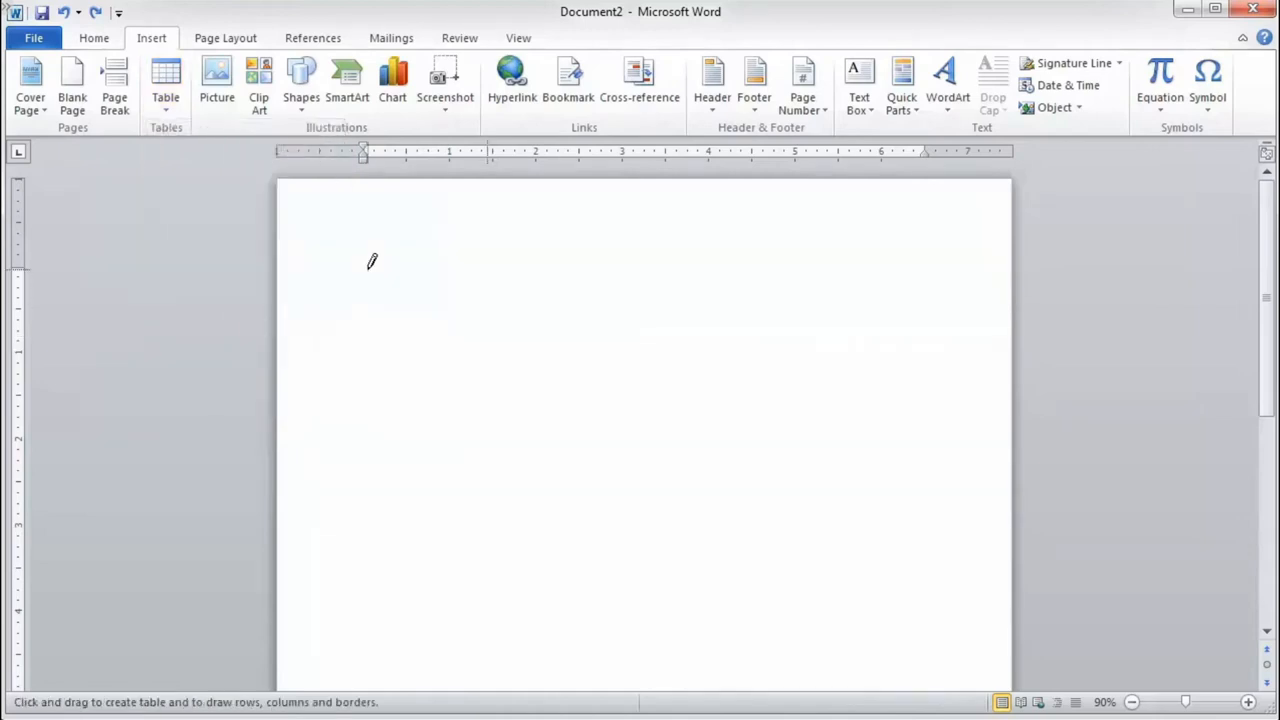
{"action": "mouse_move", "coordinate": [366, 267]}
{"action": "left_mouse_down"}
{"action": "mouse_move", "coordinate": [380, 289]}
{"action": "mouse_move", "coordinate": [477, 335]}
{"action": "mouse_move", "coordinate": [687, 331]}
{"action": "left_mouse_up"}
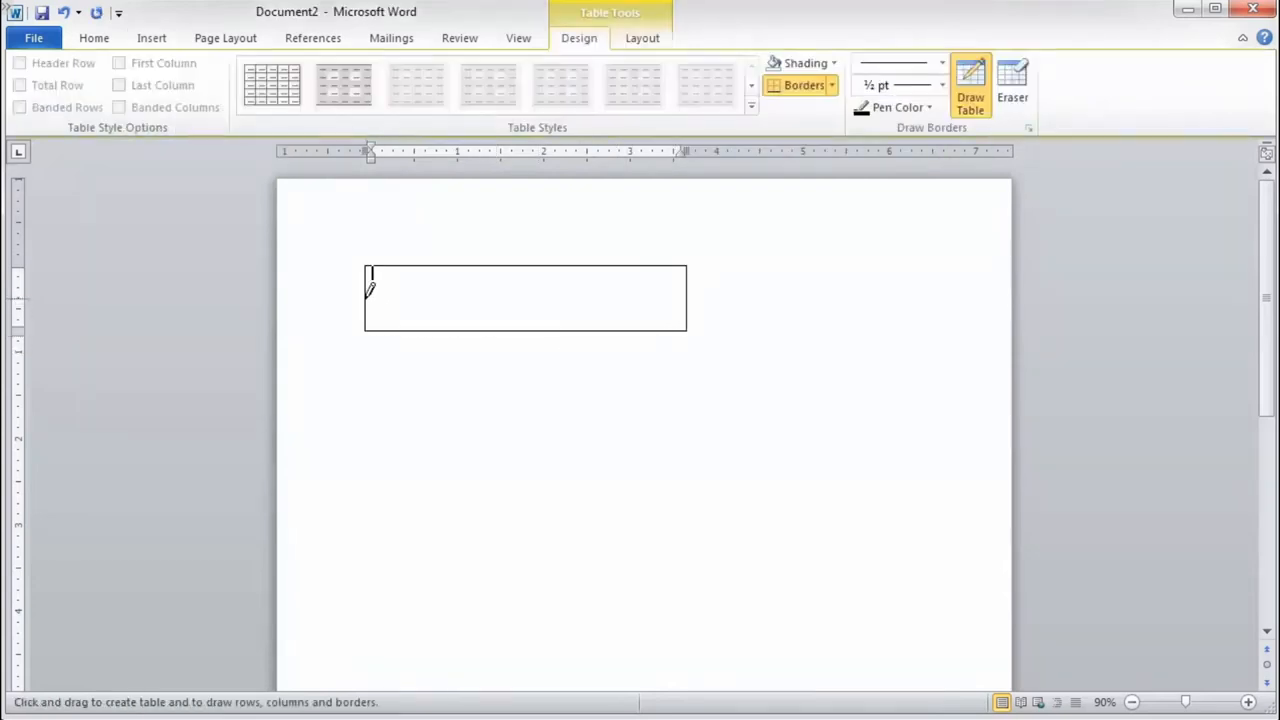
{"action": "left_click_drag", "start_coordinate": [368, 296], "coordinate": [684, 296]}
{"action": "left_click_drag", "start_coordinate": [523, 260], "coordinate": [527, 318]}
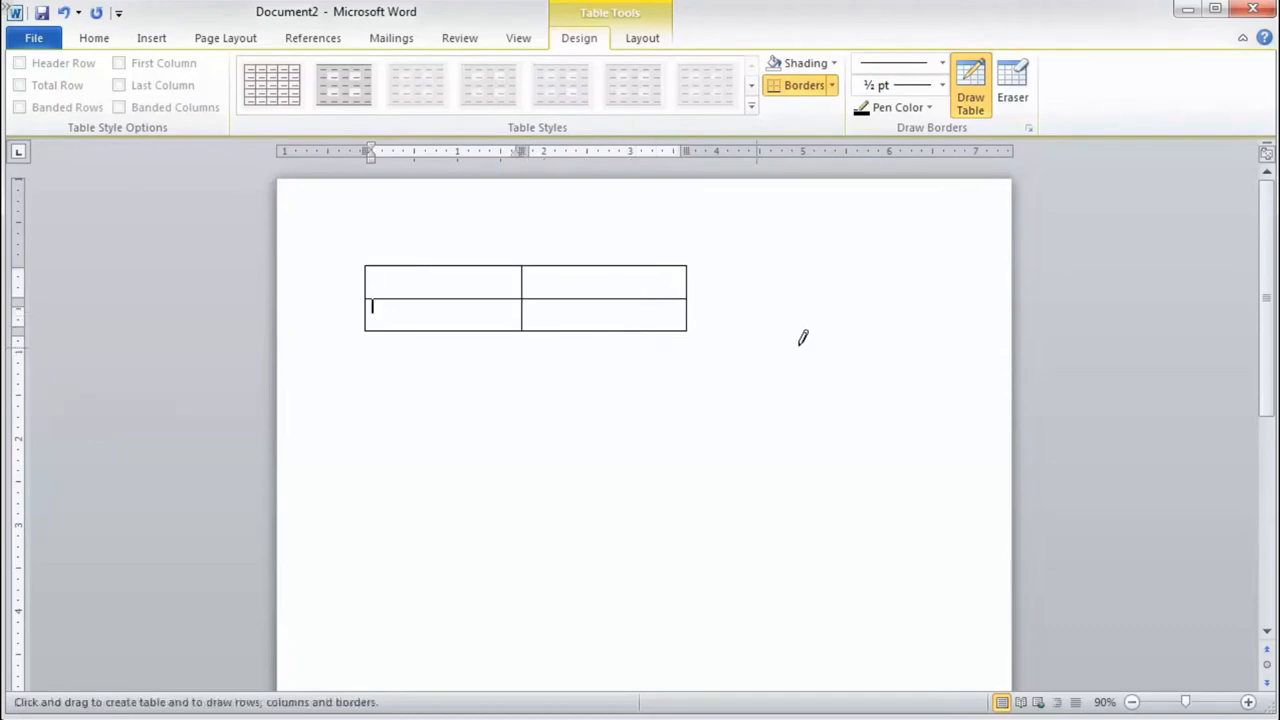
Step: Erase the horizontal border between the two cells in the second column of the drawn table
{"action": "left_click", "coordinate": [1022, 88]}
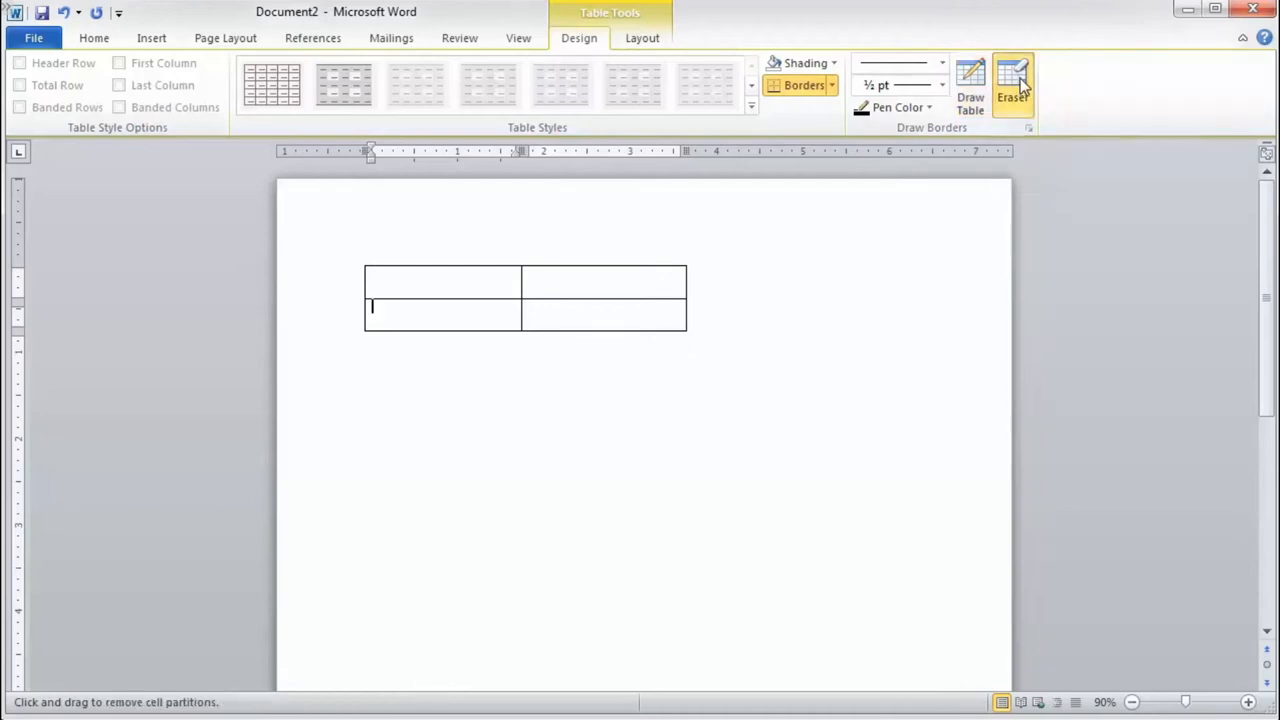
{"action": "left_click", "coordinate": [1012, 86]}
{"action": "left_click", "coordinate": [1005, 90]}
{"action": "left_click", "coordinate": [592, 298]}
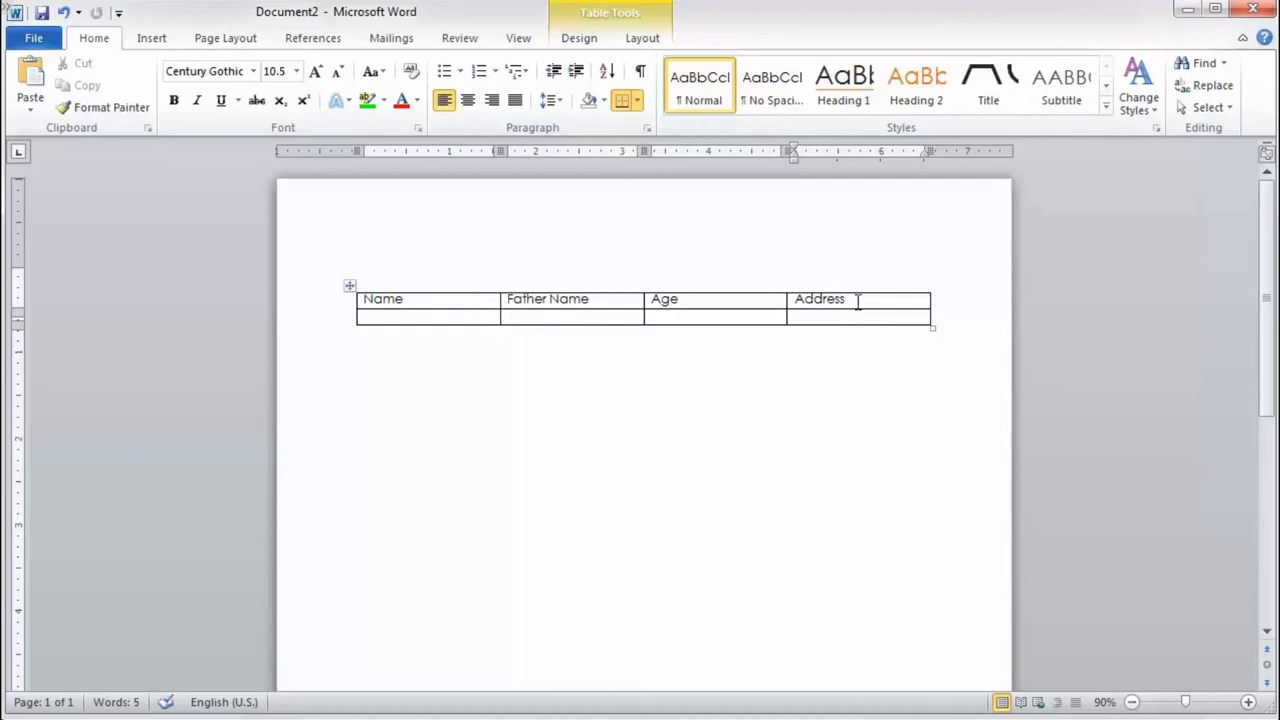
Step: Insert a column to the right of the Address column and widen the Name column to about 2.5 inches
{"action": "right_click", "coordinate": [857, 302]}
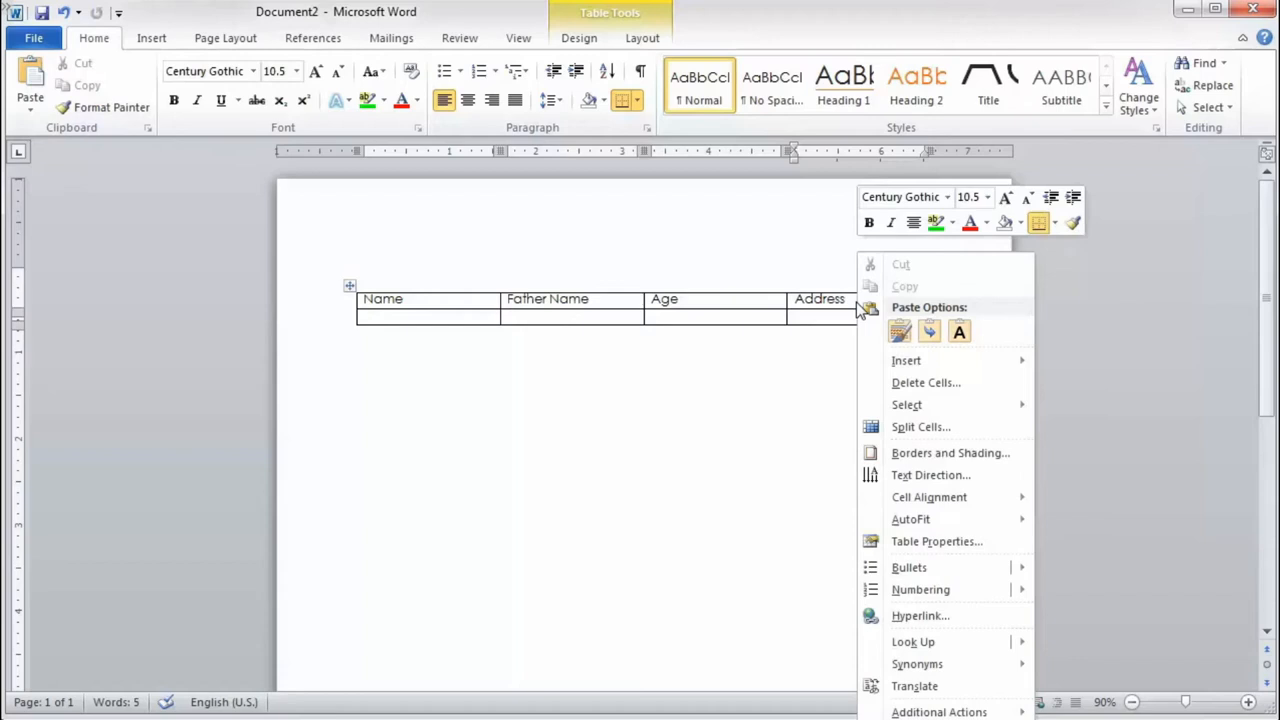
{"action": "mouse_move", "coordinate": [875, 361]}
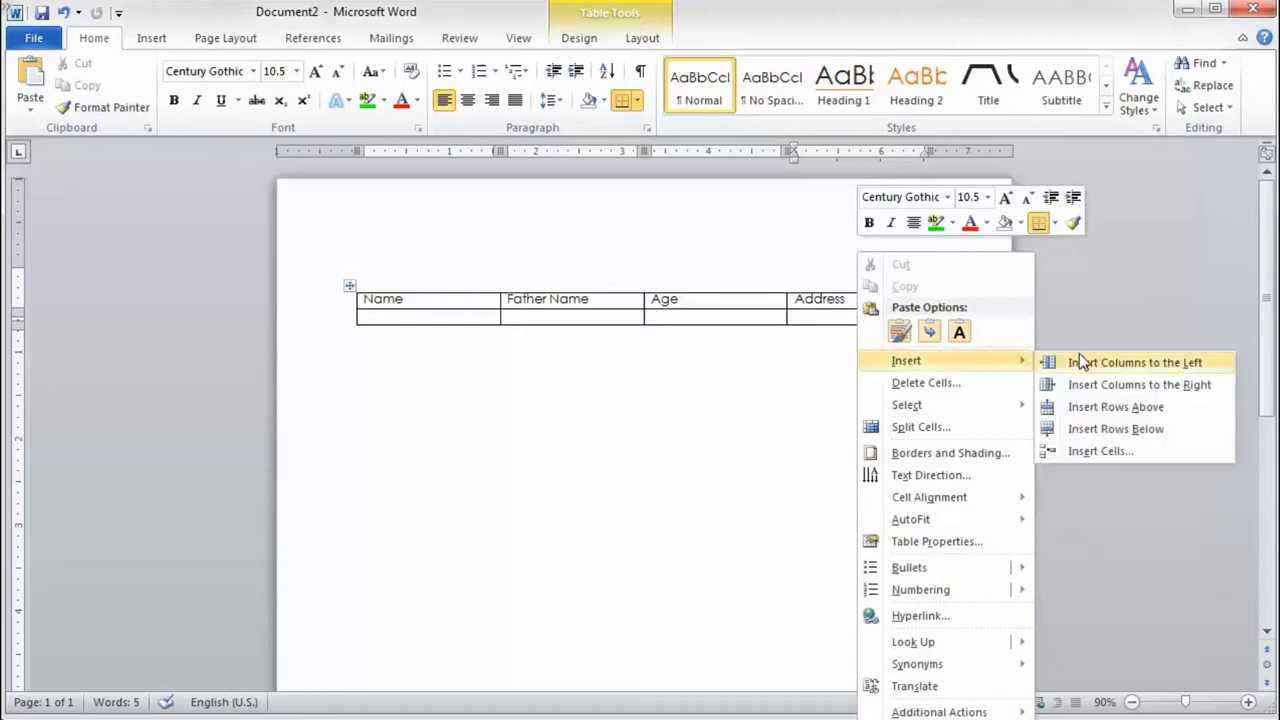
{"action": "left_click", "coordinate": [1093, 380]}
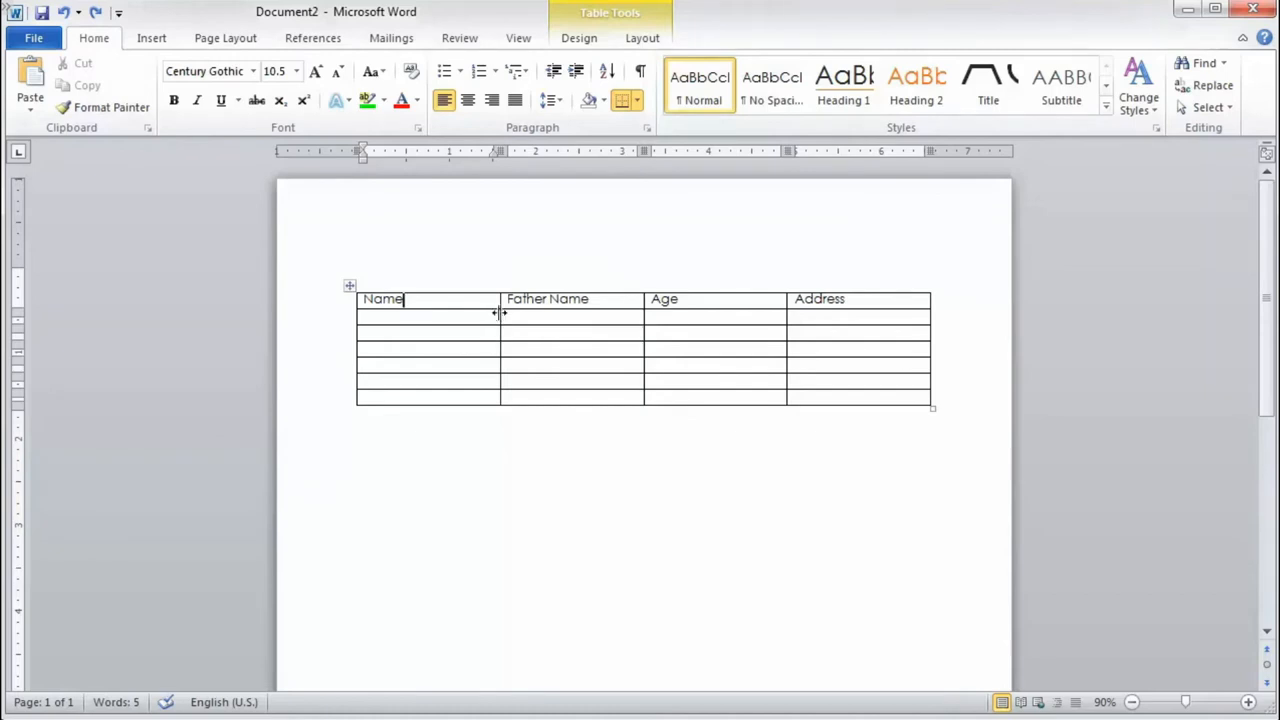
{"action": "left_click_drag", "start_coordinate": [499, 313], "coordinate": [573, 320]}
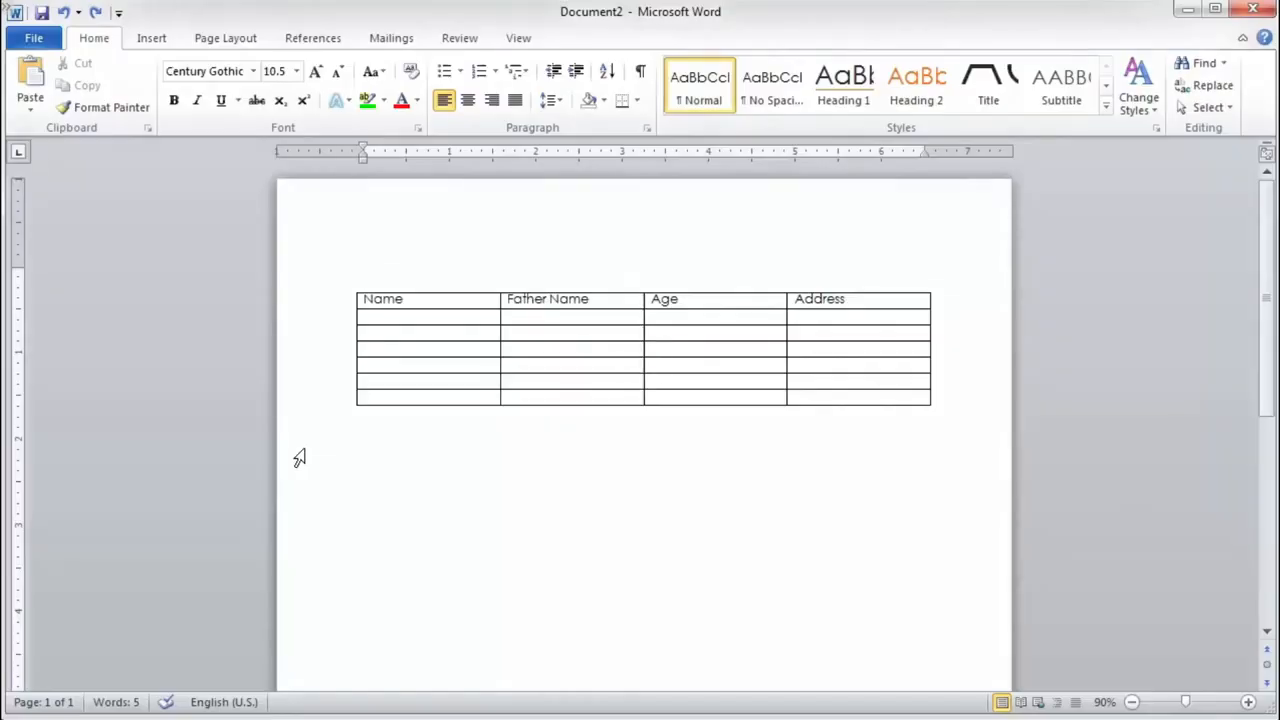
Step: Move the whole table about 0.6 inches to the right and try to shift it down the page
{"action": "mouse_move", "coordinate": [354, 287]}
{"action": "left_click", "coordinate": [351, 286]}
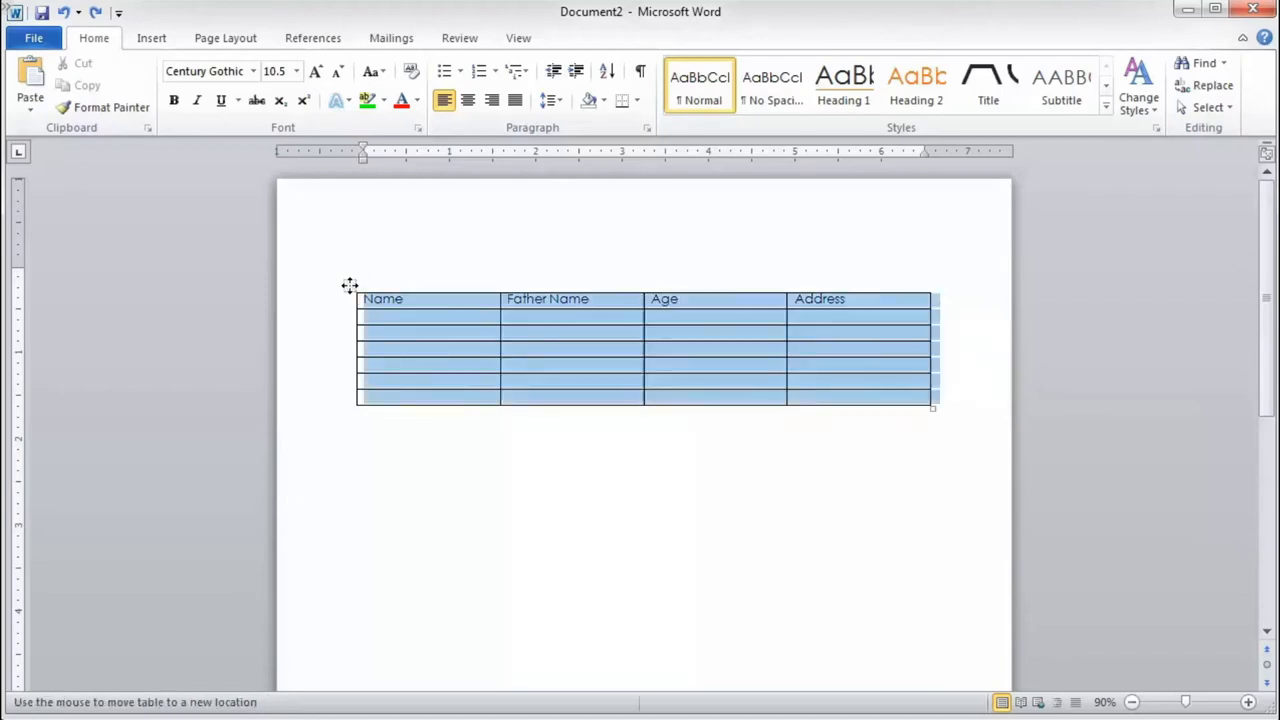
{"action": "left_click_drag", "start_coordinate": [350, 286], "coordinate": [410, 290]}
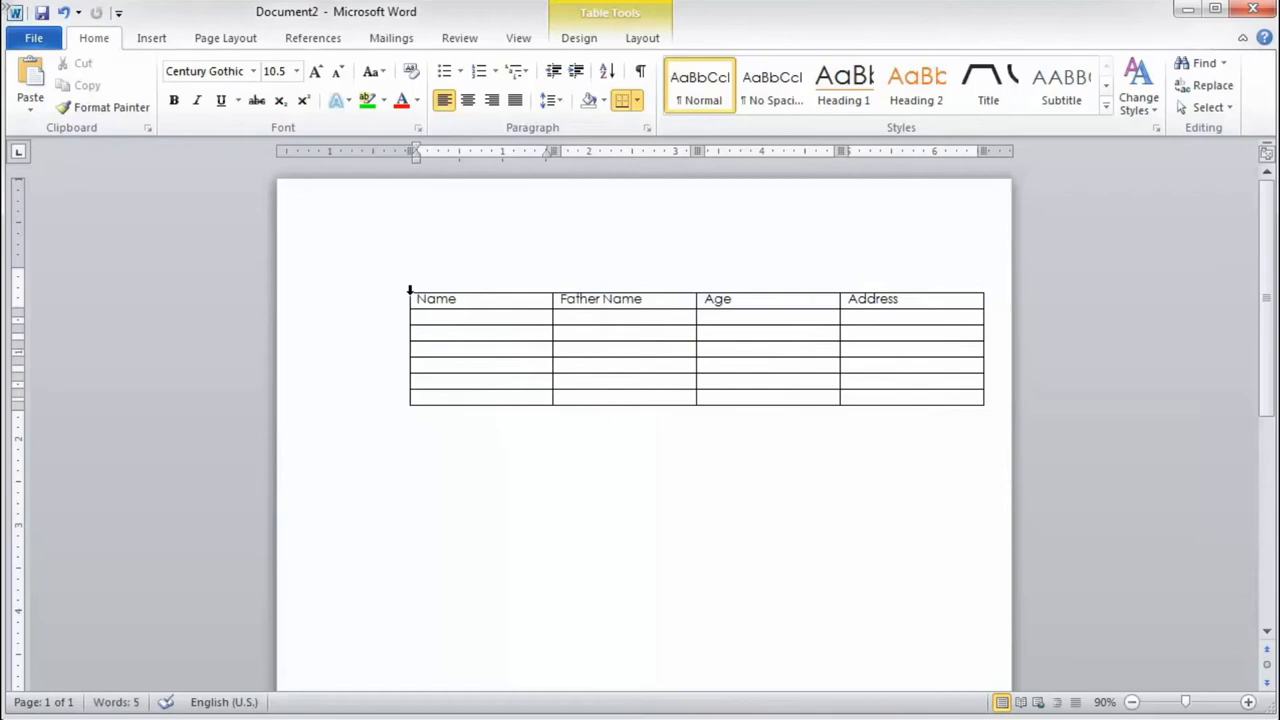
{"action": "left_click_drag", "start_coordinate": [408, 292], "coordinate": [406, 357]}
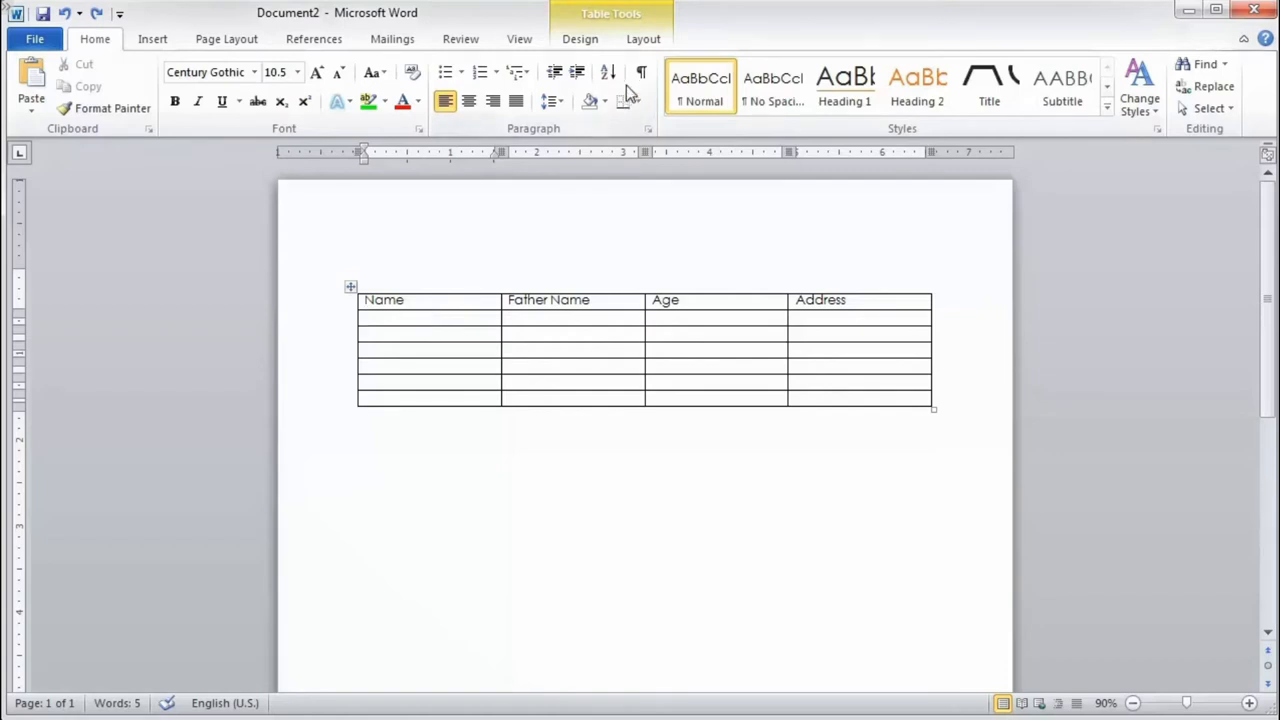
Step: Delete the entire table with the Name, Father Name, Age and Address columns, and undo the deletion
{"action": "left_click", "coordinate": [647, 44]}
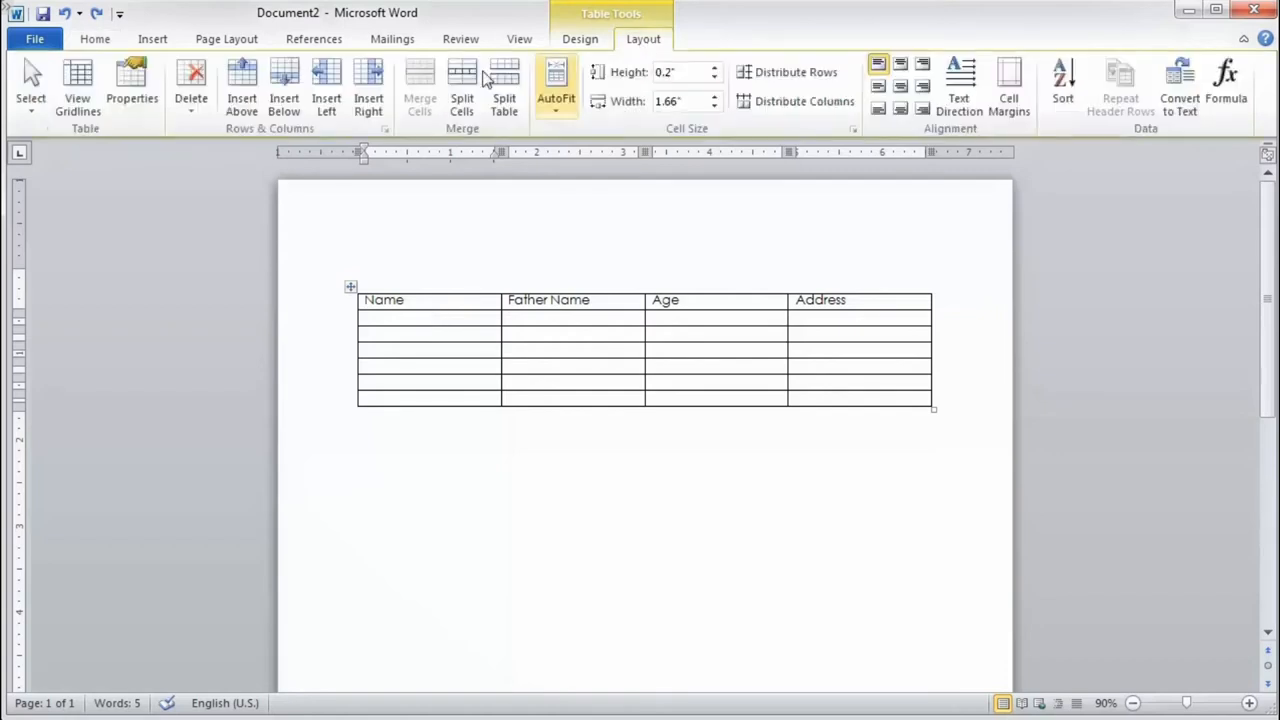
{"action": "left_click", "coordinate": [183, 112]}
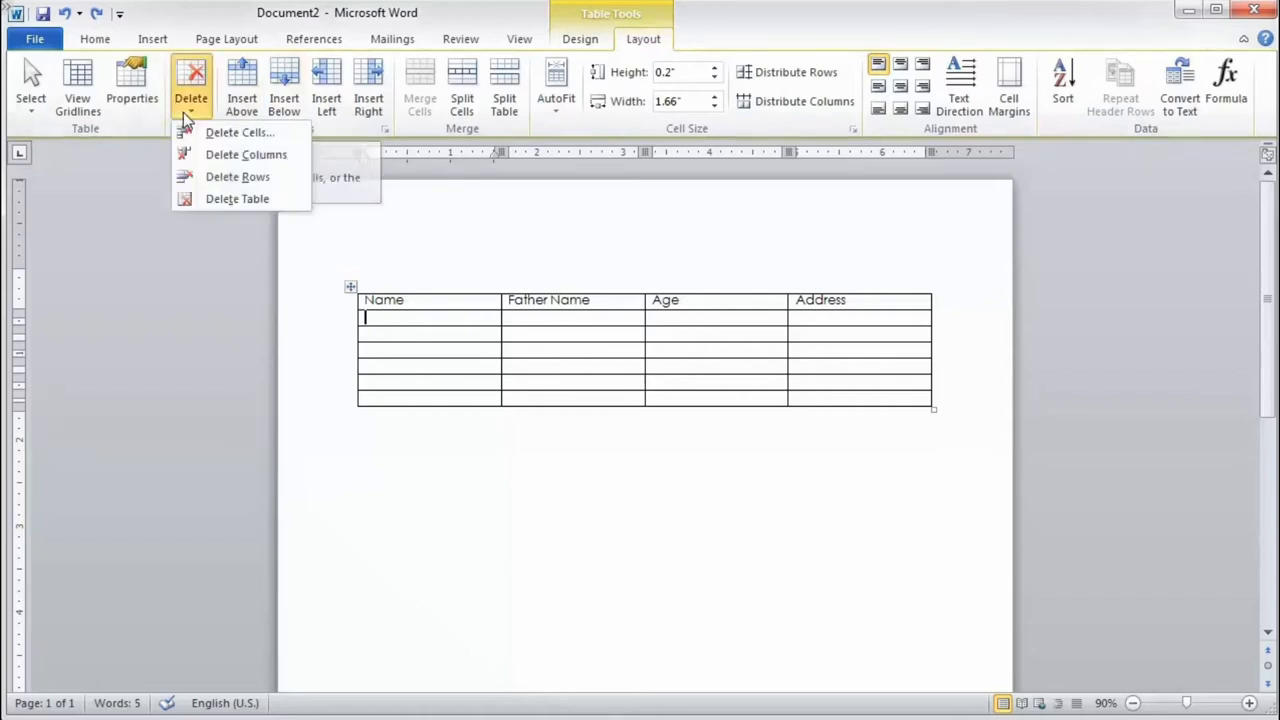
{"action": "left_click", "coordinate": [197, 200]}
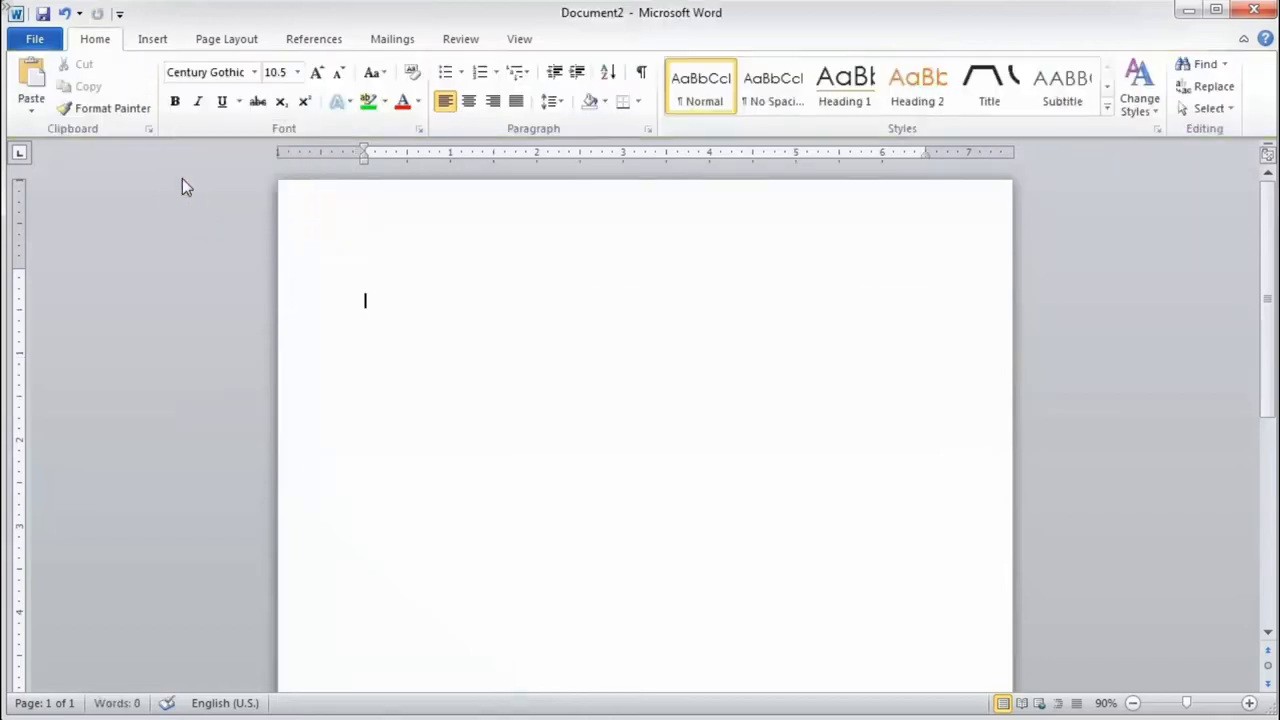
{"action": "key", "text": "ctrl+z"}
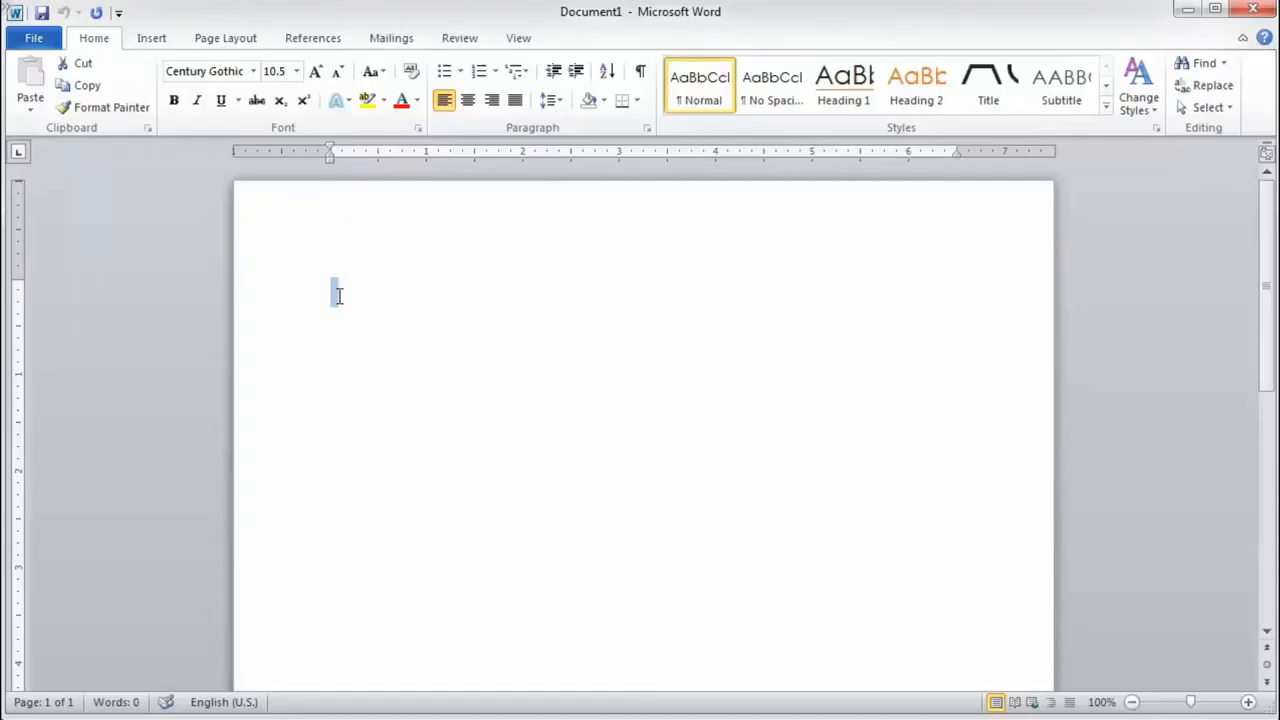
Step: Insert the built-in Calendar 2 quick table in Document1 and place the cursor after its MAY heading
{"action": "left_click", "coordinate": [159, 42]}
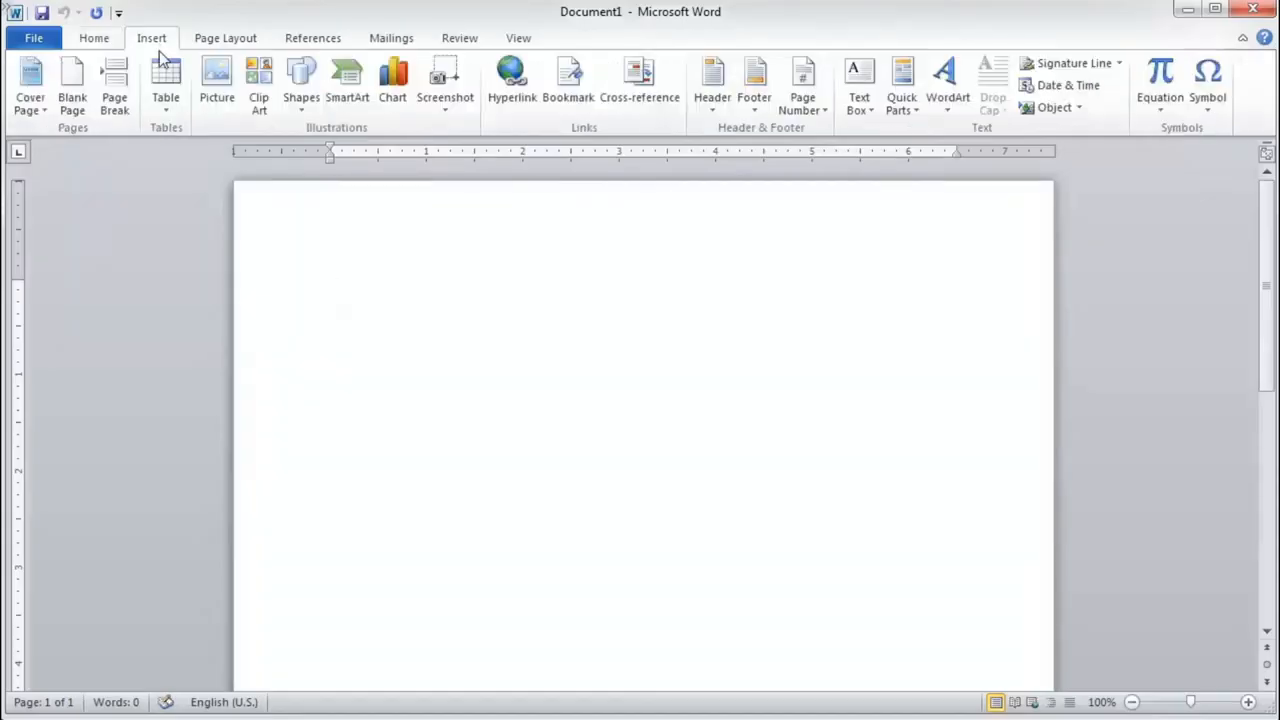
{"action": "left_click", "coordinate": [157, 112]}
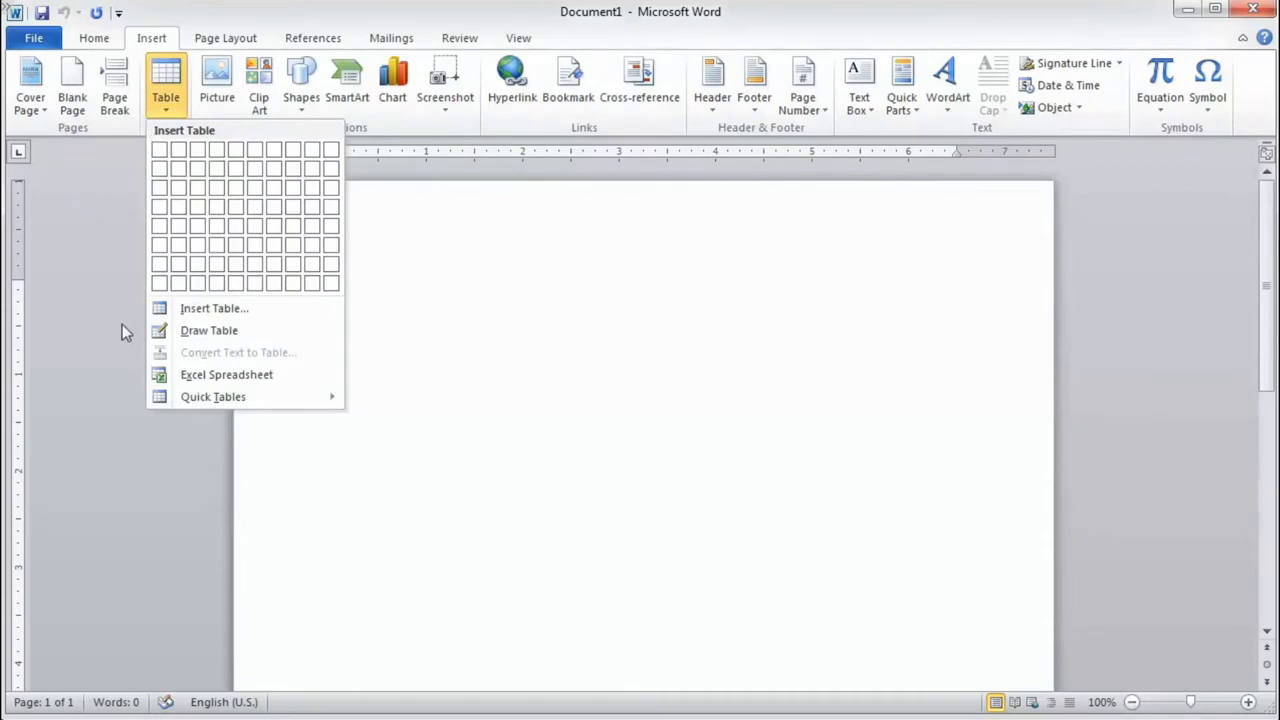
{"action": "mouse_move", "coordinate": [170, 400]}
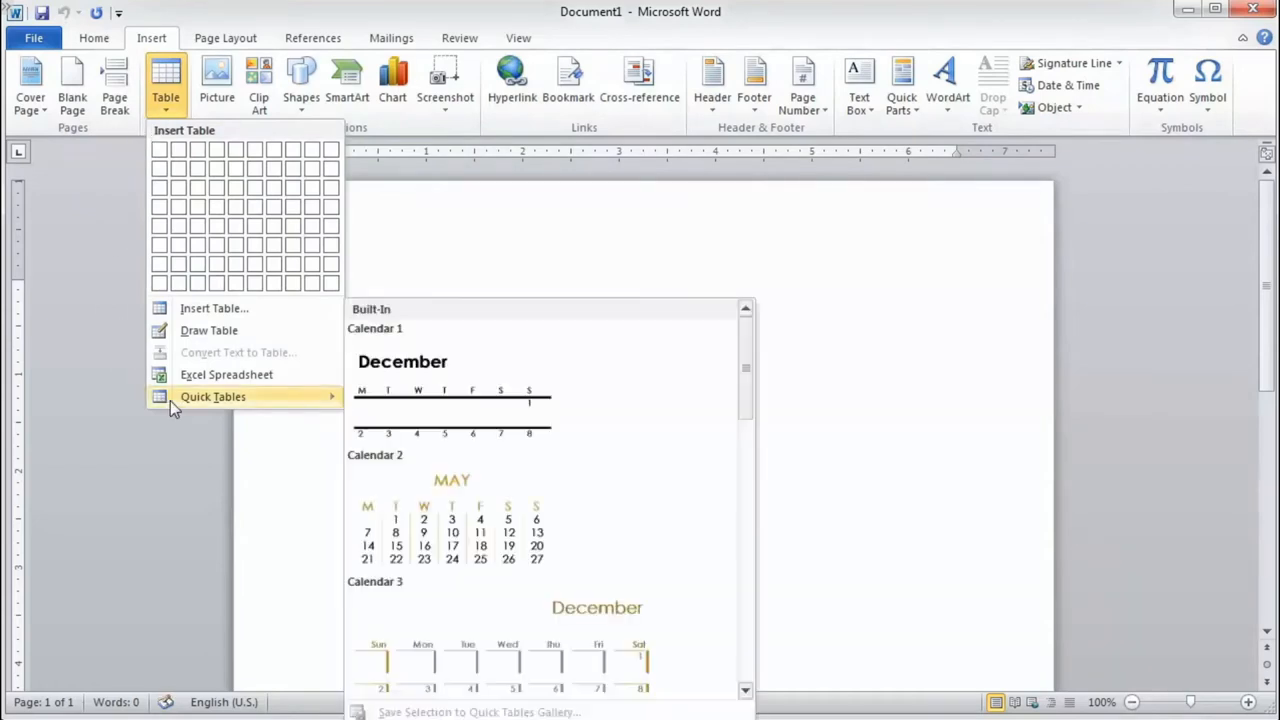
{"action": "left_click", "coordinate": [413, 510]}
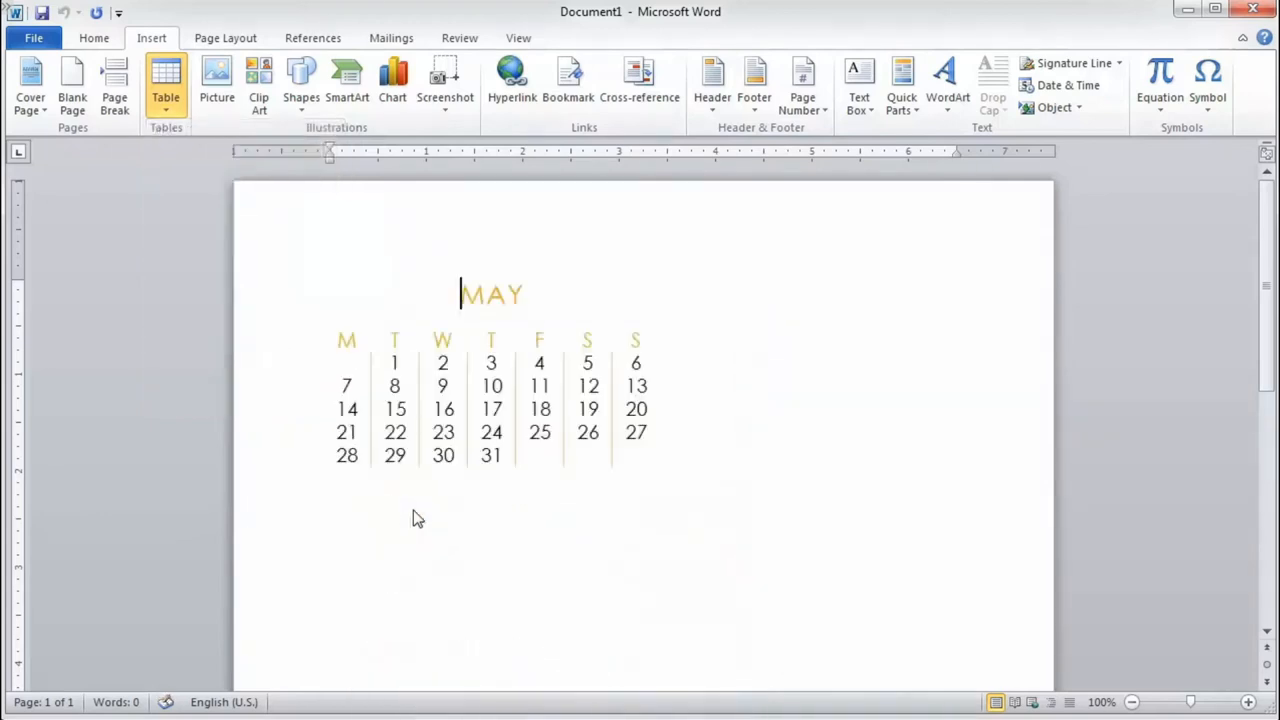
{"action": "left_click", "coordinate": [556, 293]}
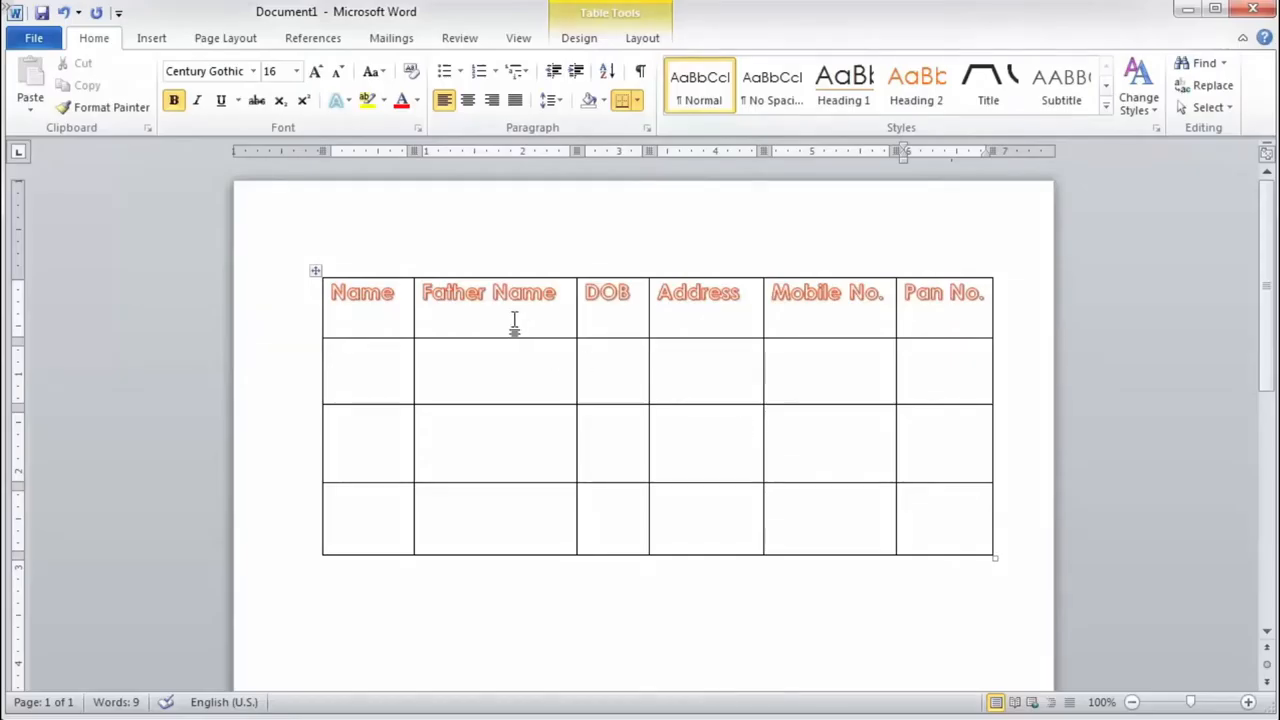
Step: Select the whole table with the Name to Pan No. columns and start saving it to the Quick Tables gallery
{"action": "left_click", "coordinate": [495, 322]}
{"action": "left_click", "coordinate": [644, 40]}
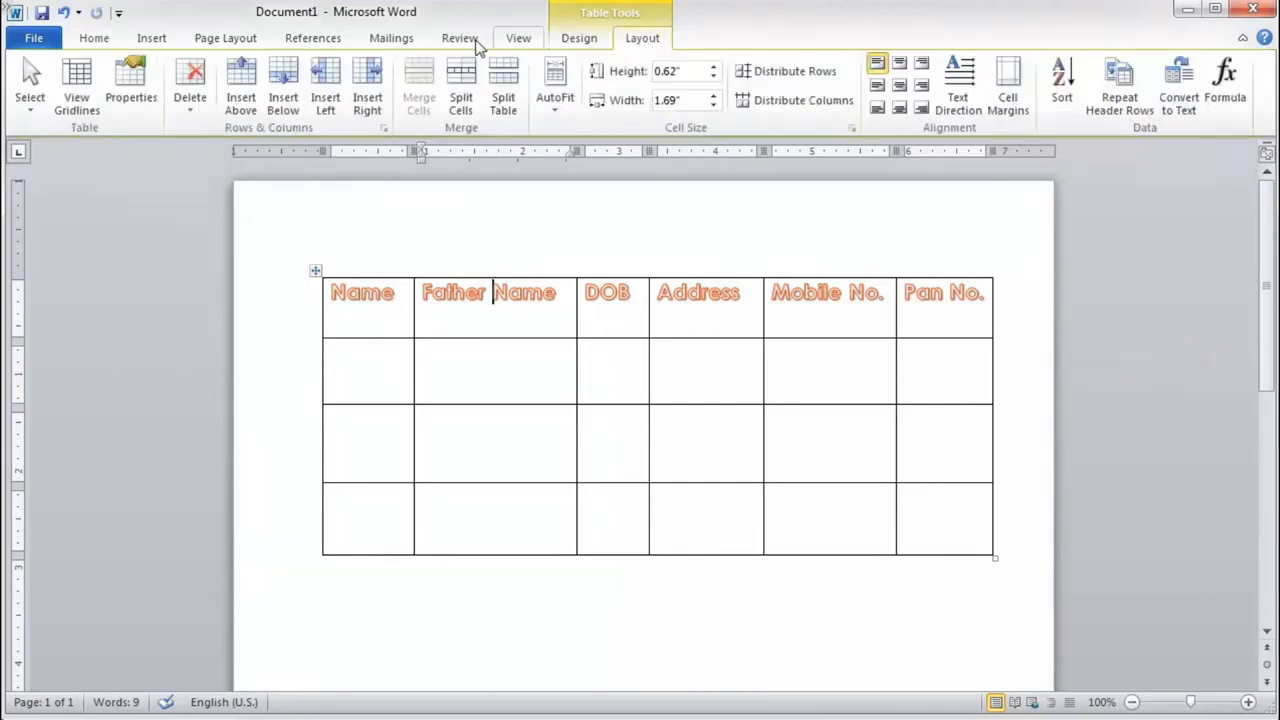
{"action": "left_click", "coordinate": [32, 104]}
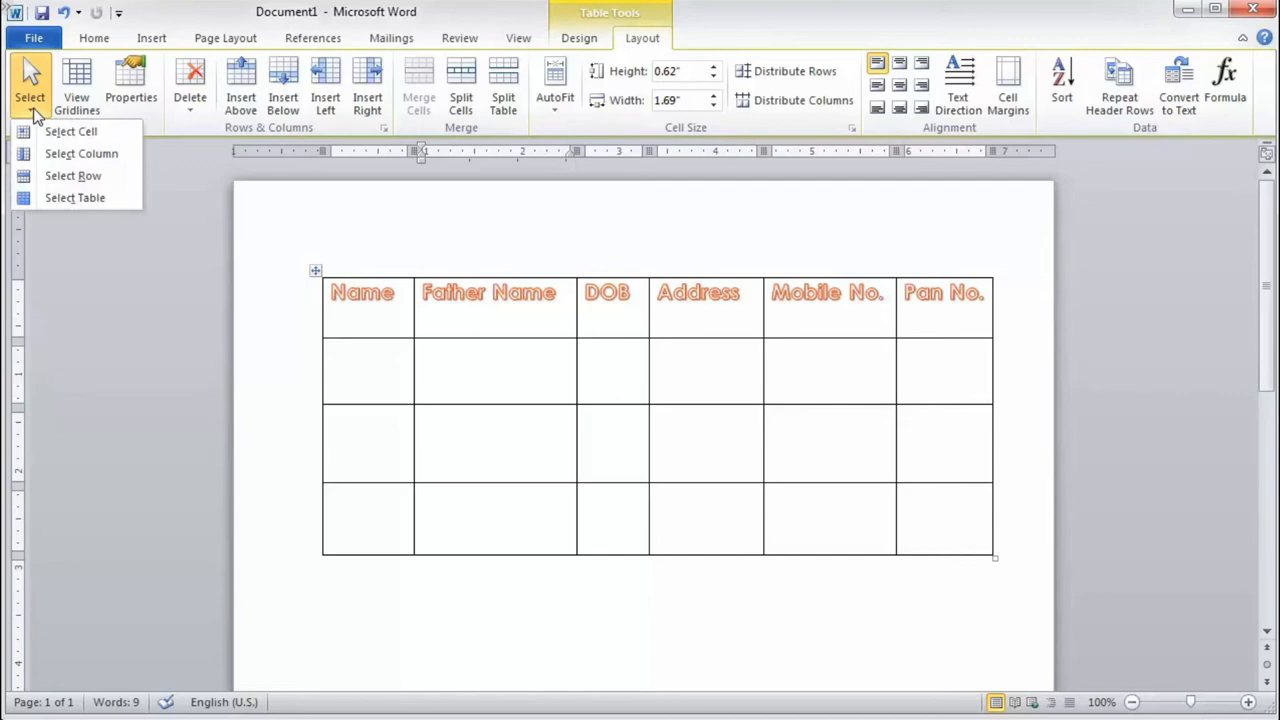
{"action": "left_click", "coordinate": [50, 195]}
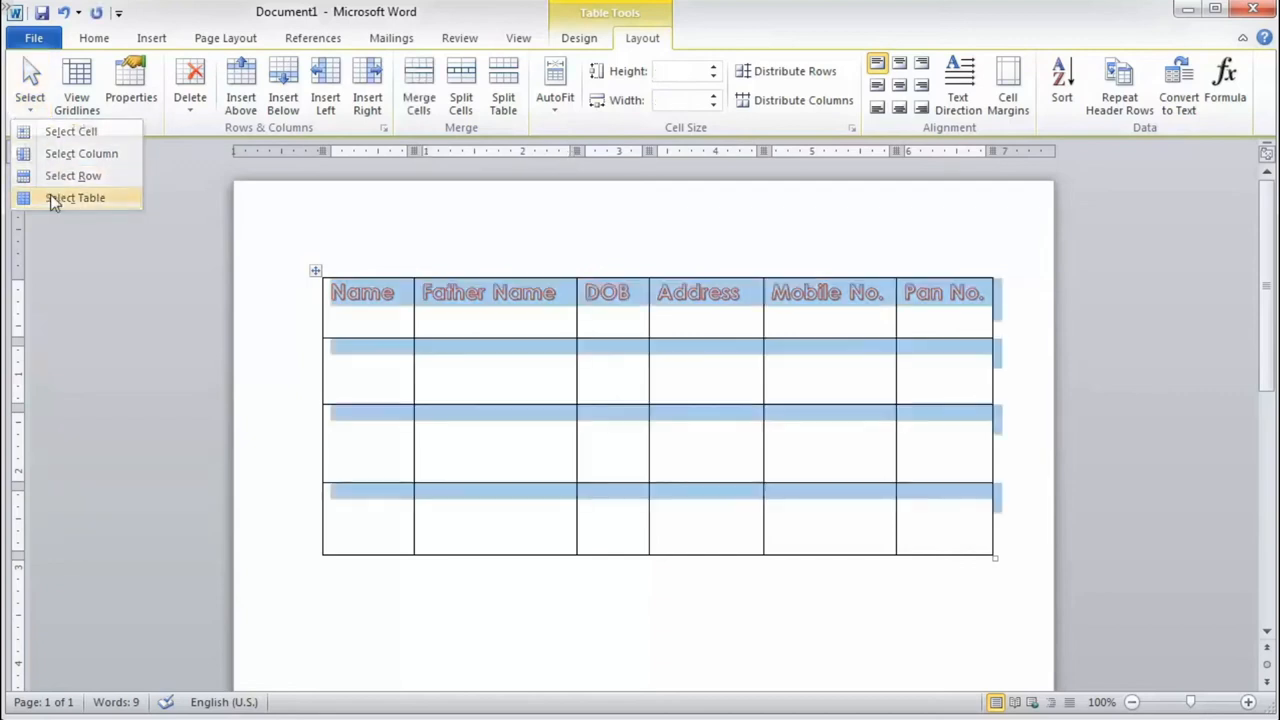
{"action": "left_click", "coordinate": [153, 38]}
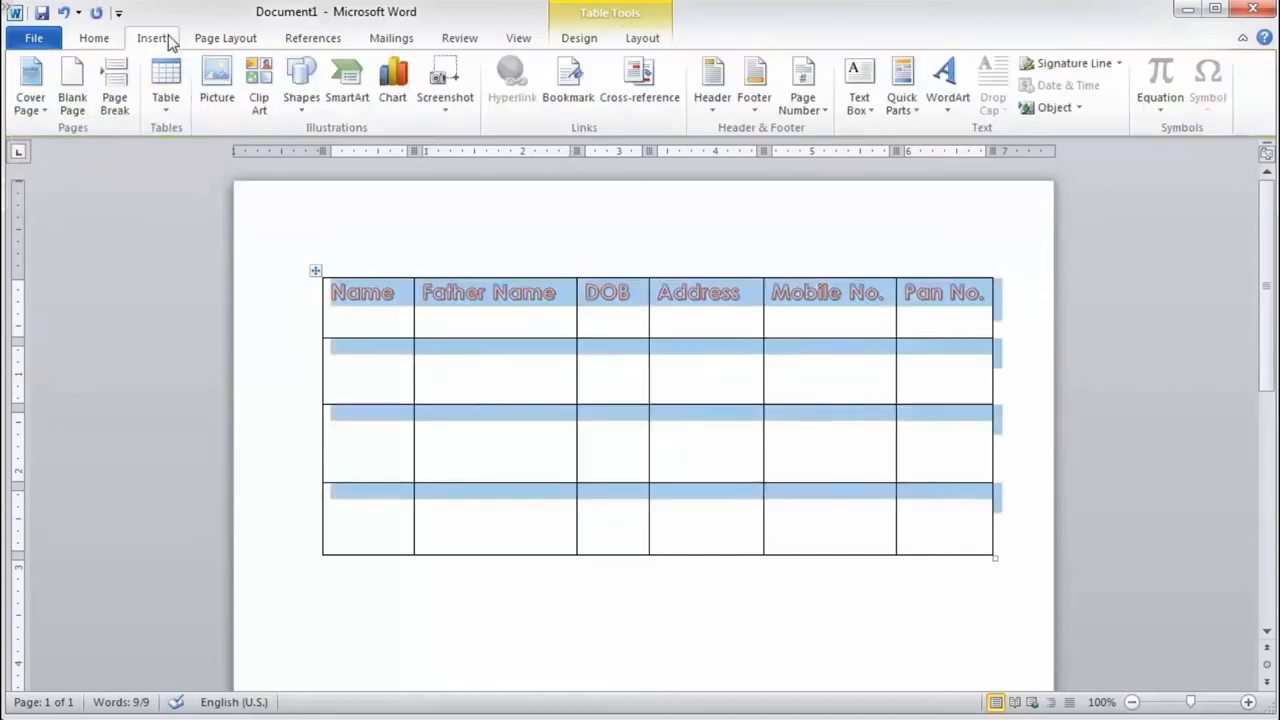
{"action": "left_click", "coordinate": [162, 106]}
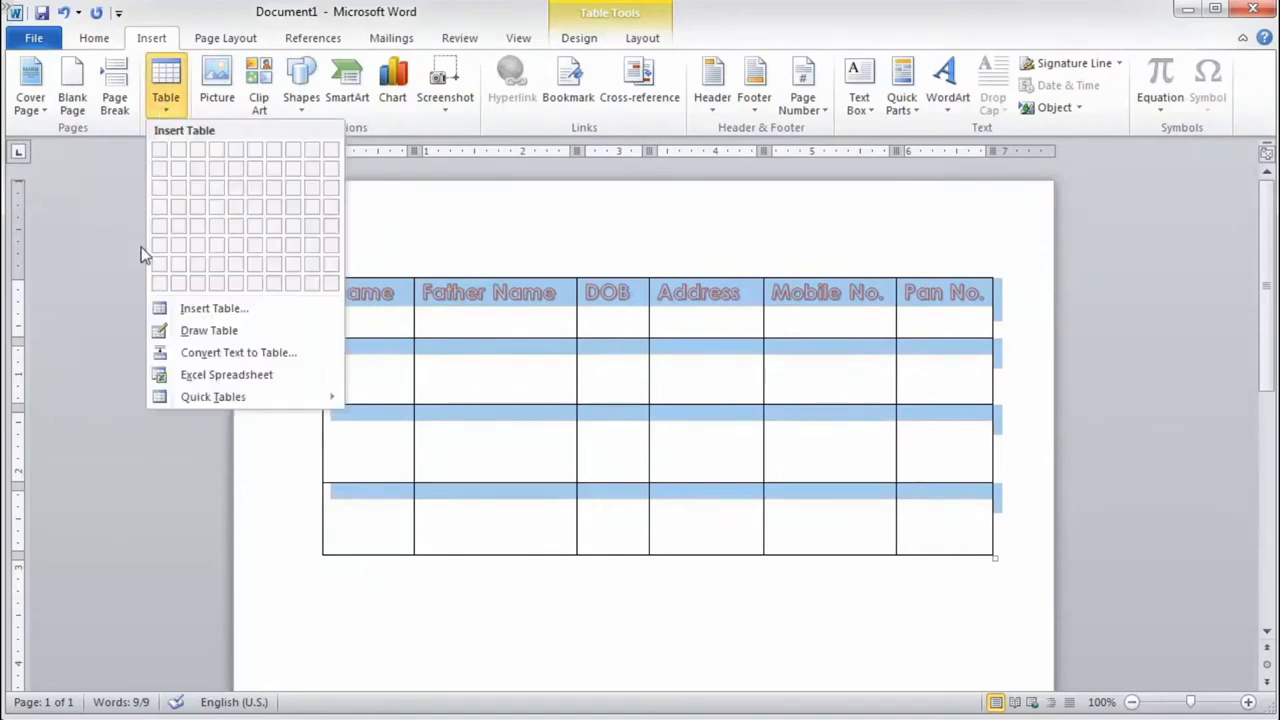
{"action": "mouse_move", "coordinate": [233, 400]}
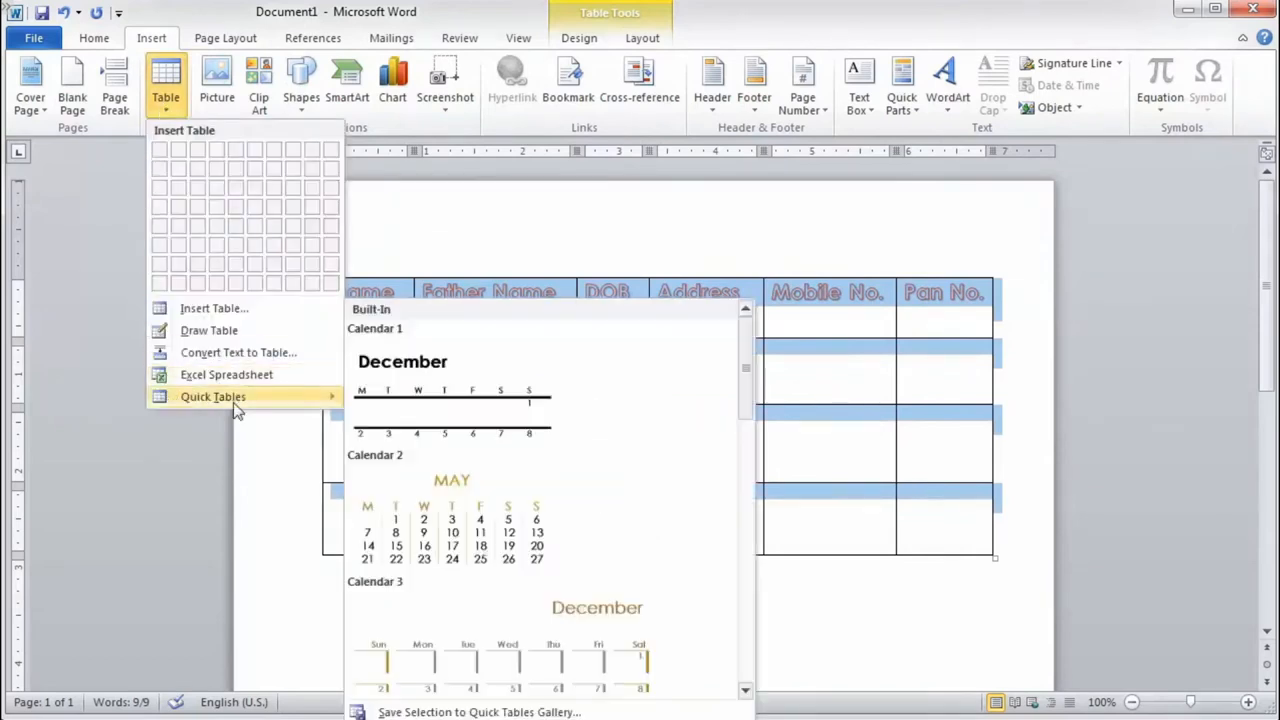
{"action": "left_click", "coordinate": [408, 712]}
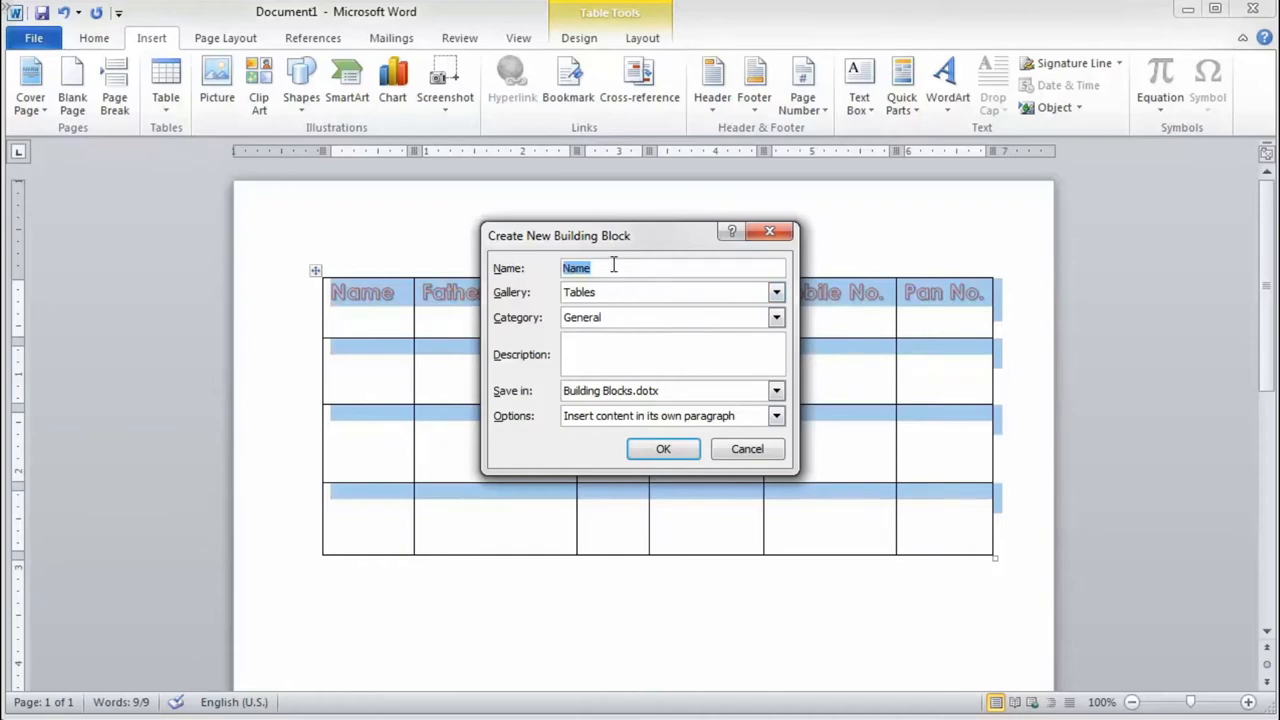
Step: Name the building block Table New, with gallery Tables and category Built-In
{"action": "type", "text": "Table New"}
{"action": "left_click", "coordinate": [776, 292]}
{"action": "left_click", "coordinate": [688, 313]}
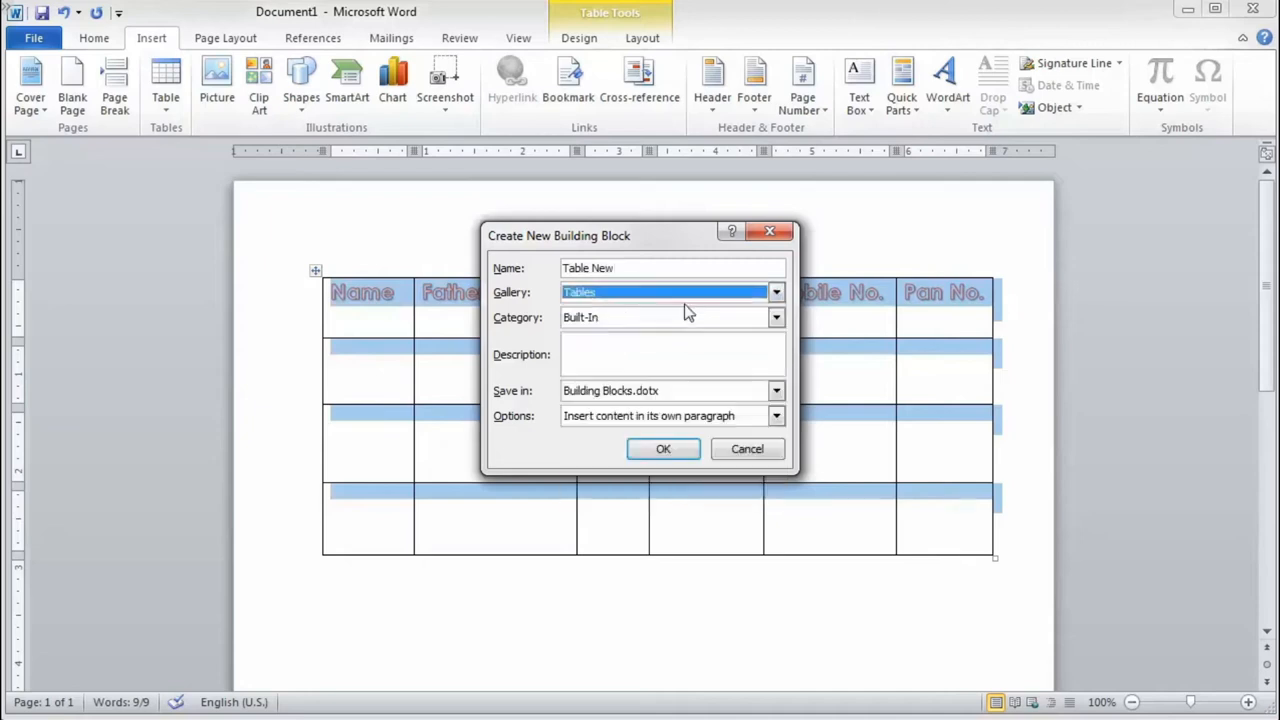
{"action": "left_click", "coordinate": [656, 318]}
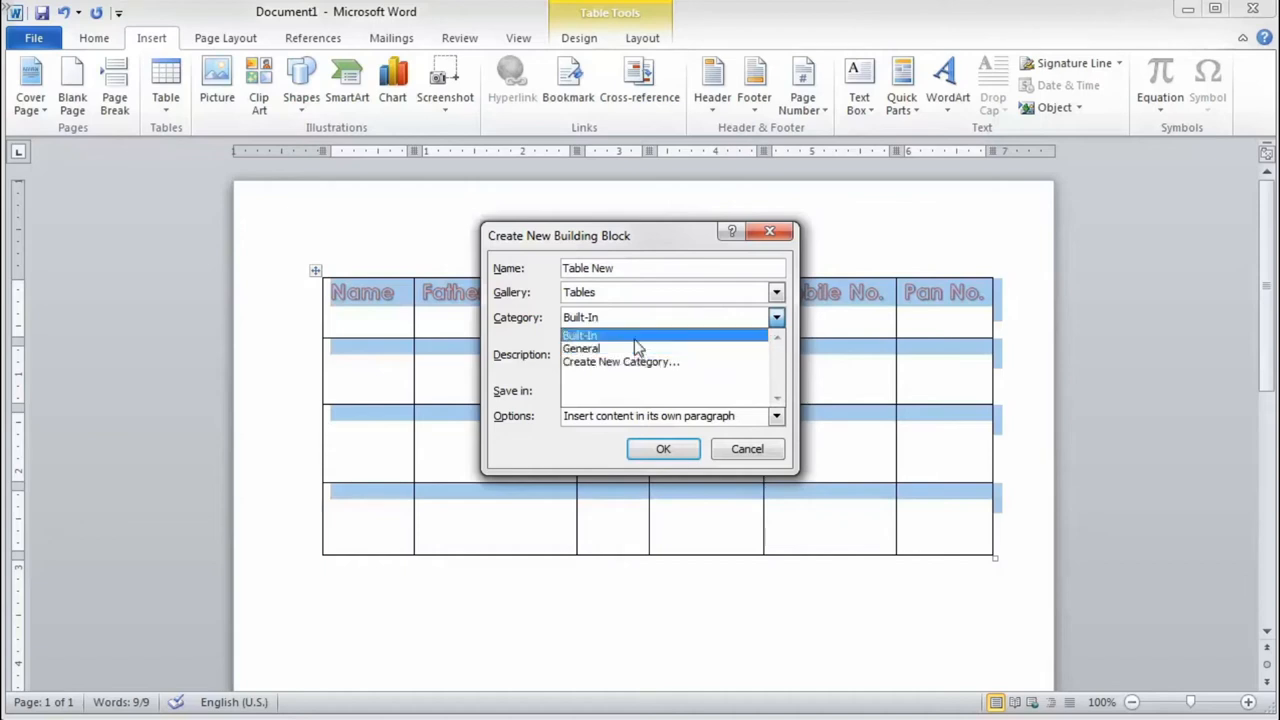
{"action": "left_click", "coordinate": [662, 336]}
Step: Describe the building block as New Table, store it in Building Blocks.dotx, and choose to insert content in its own paragraph
{"action": "left_click", "coordinate": [660, 341]}
{"action": "type", "text": "New T"}
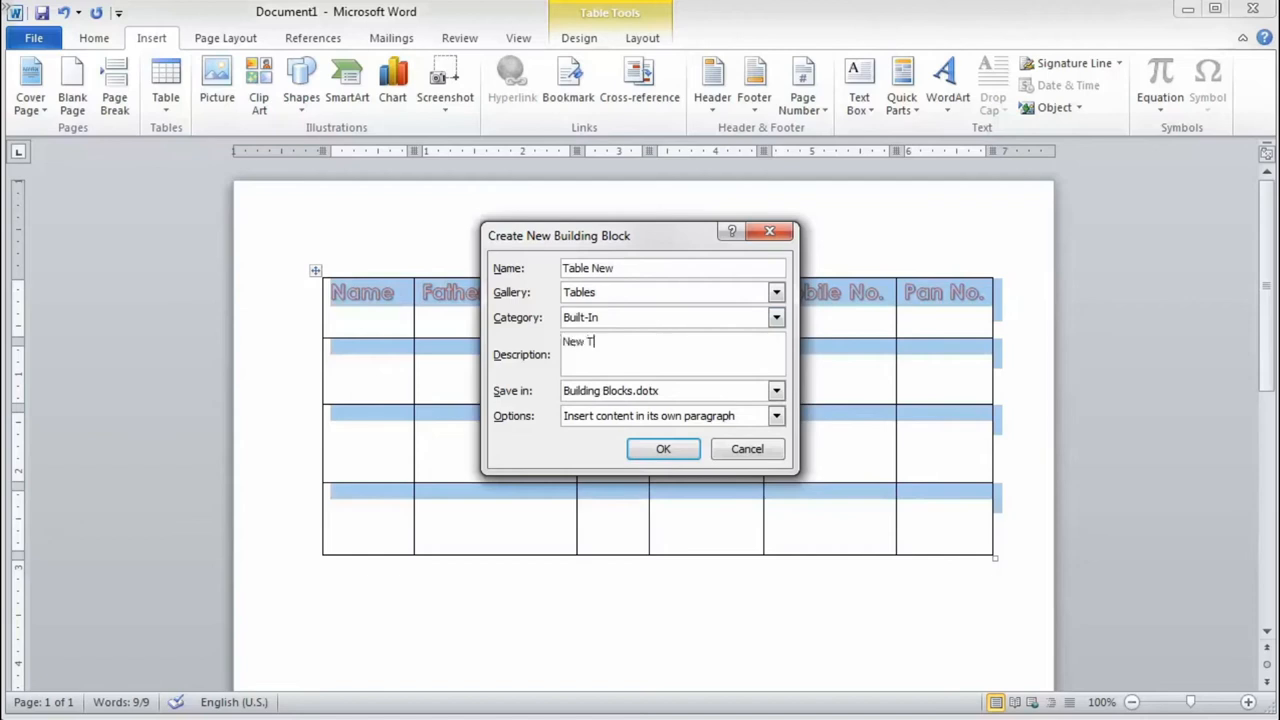
{"action": "type", "text": "able"}
{"action": "left_click", "coordinate": [775, 391]}
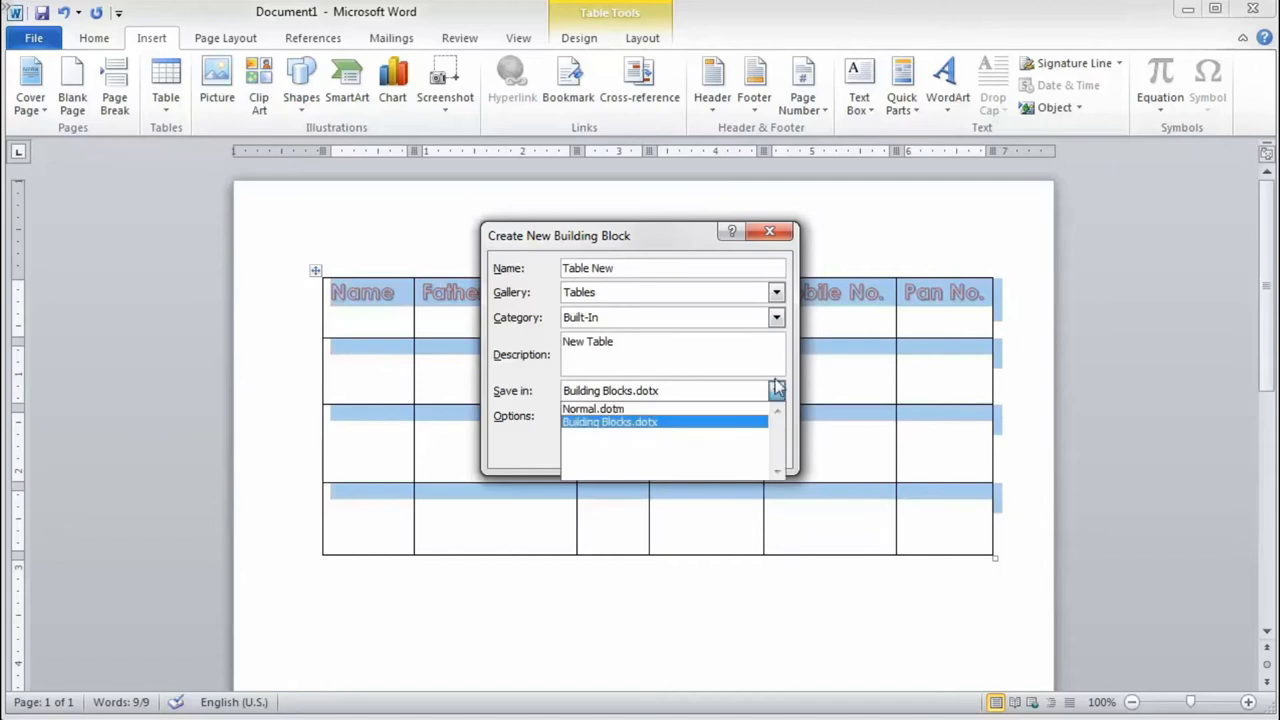
{"action": "left_click", "coordinate": [721, 431]}
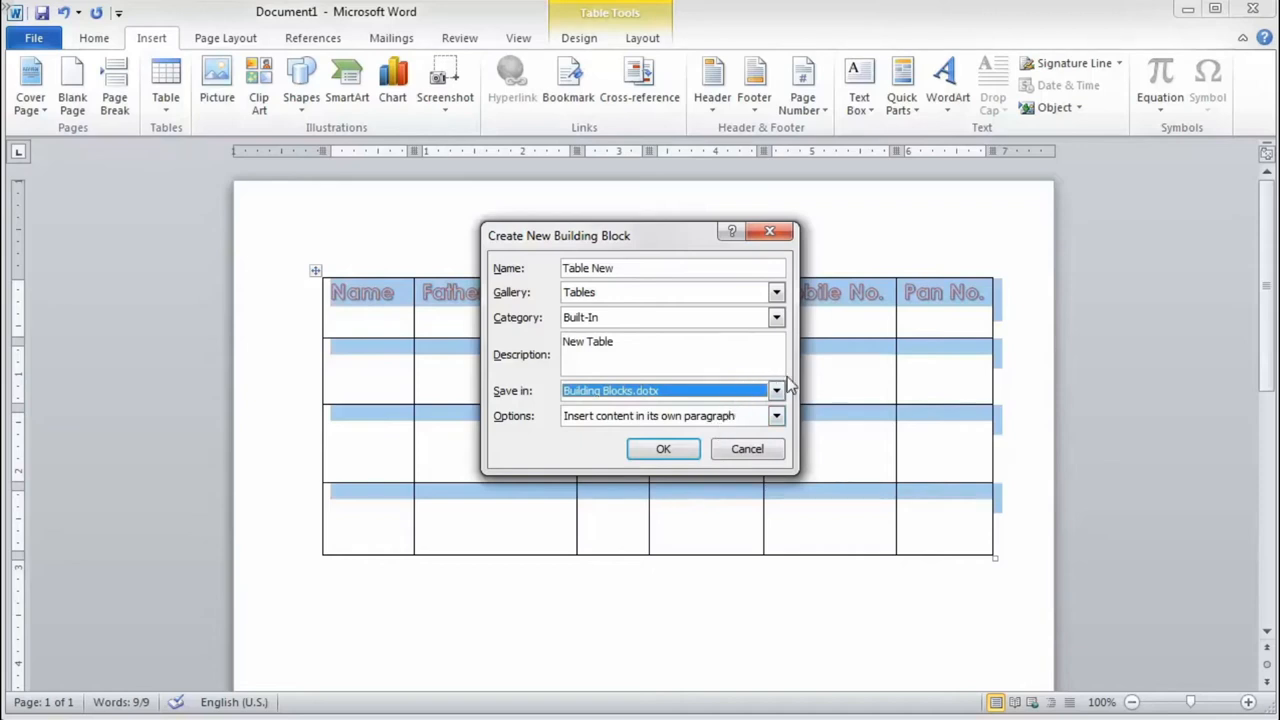
{"action": "left_click", "coordinate": [776, 416]}
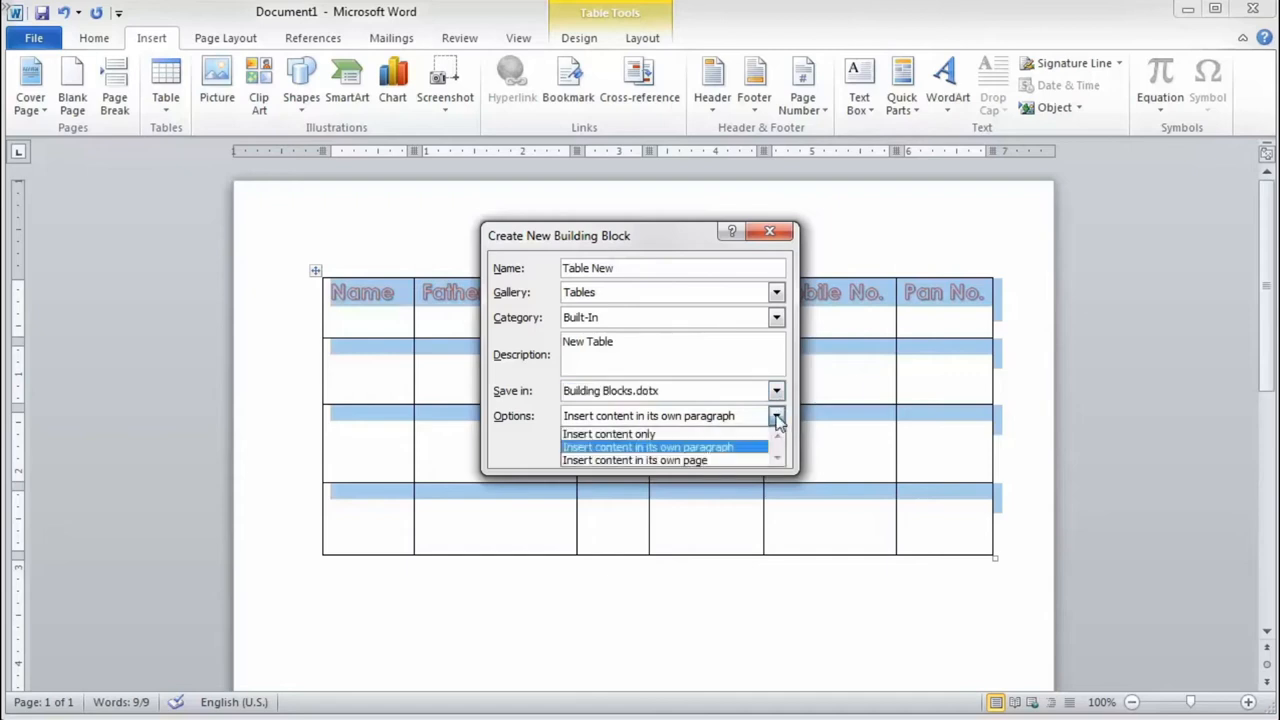
{"action": "left_click", "coordinate": [707, 447]}
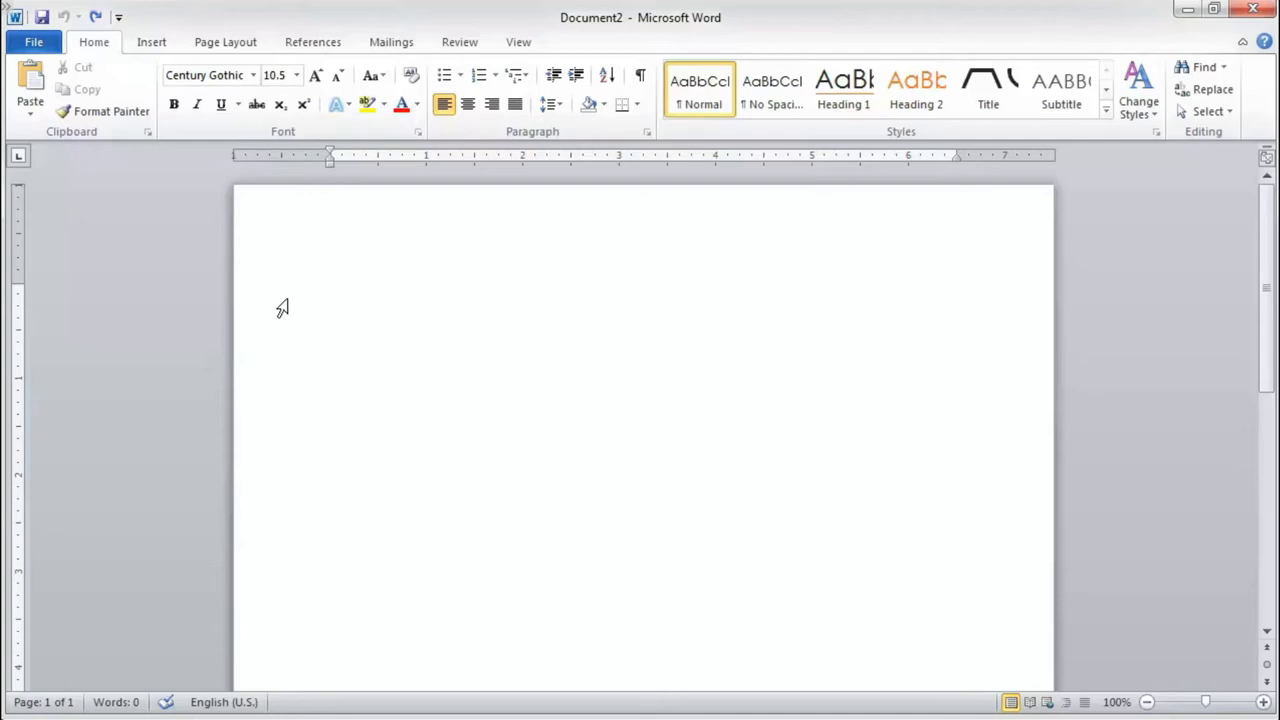
Step: Open the SmartArt graphic chooser in the blank Document2 and view the Process layouts
{"action": "left_click", "coordinate": [159, 50]}
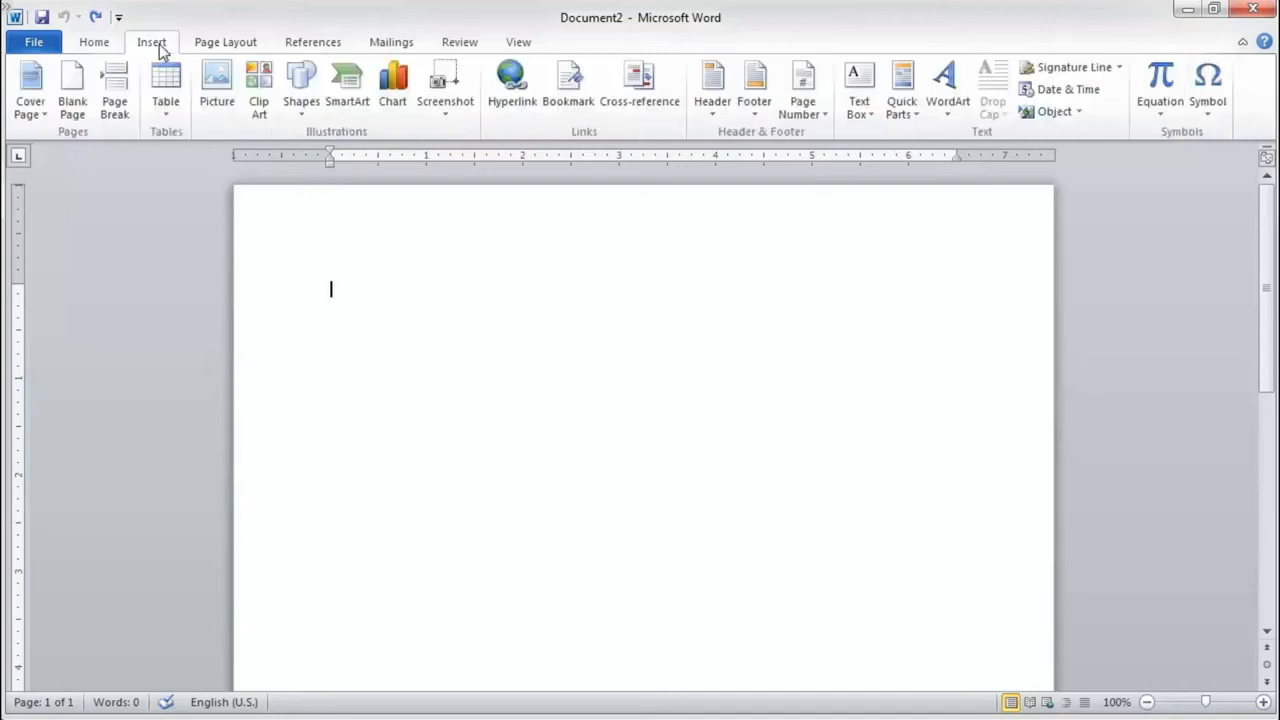
{"action": "left_click", "coordinate": [350, 112]}
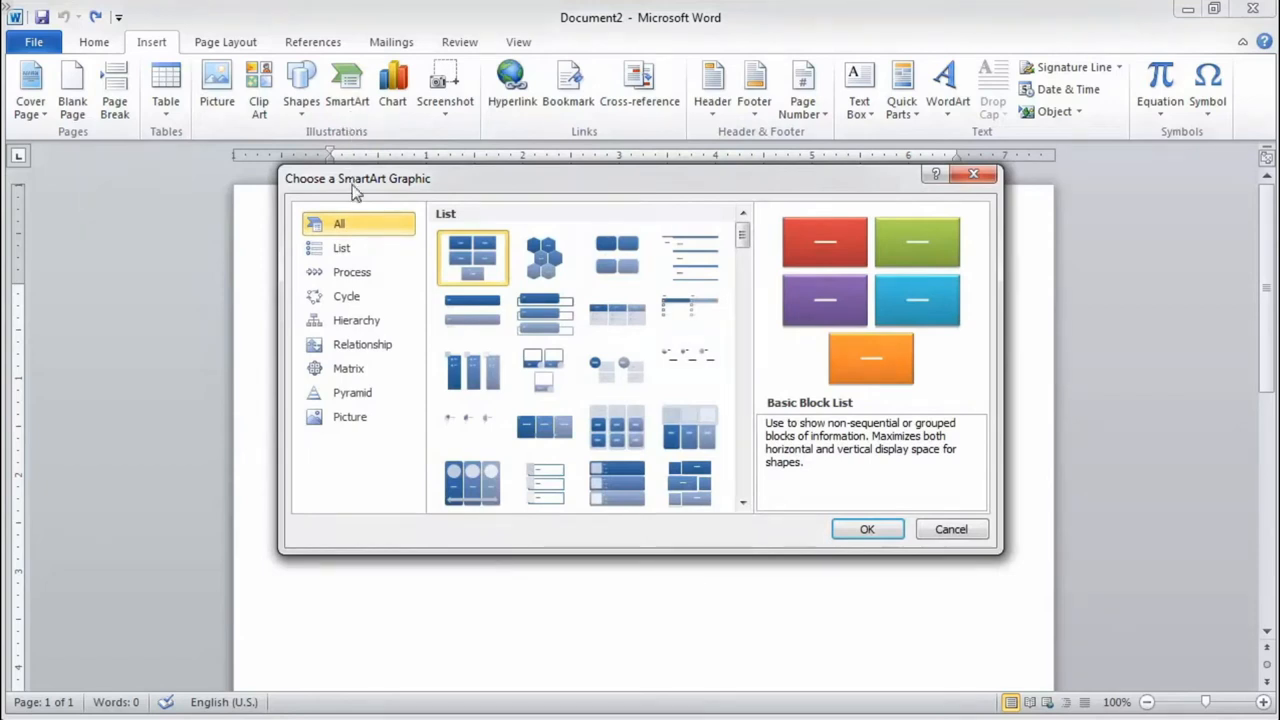
{"action": "left_click", "coordinate": [341, 276]}
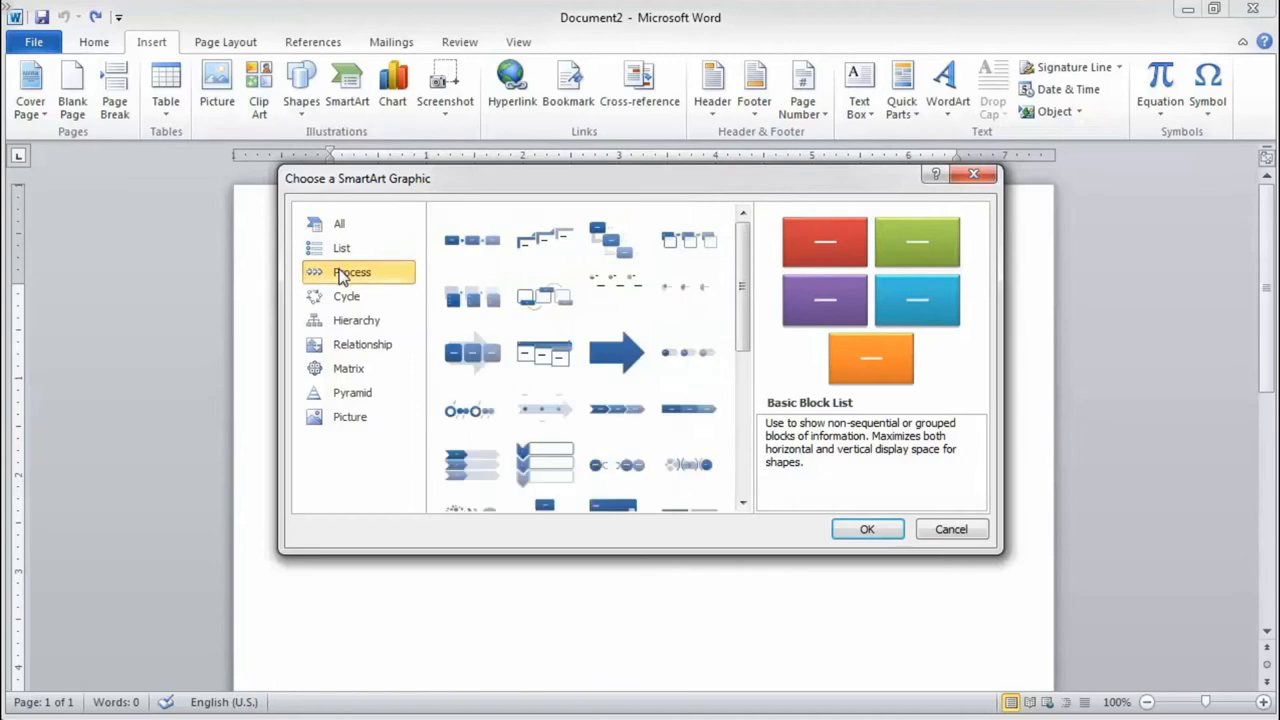
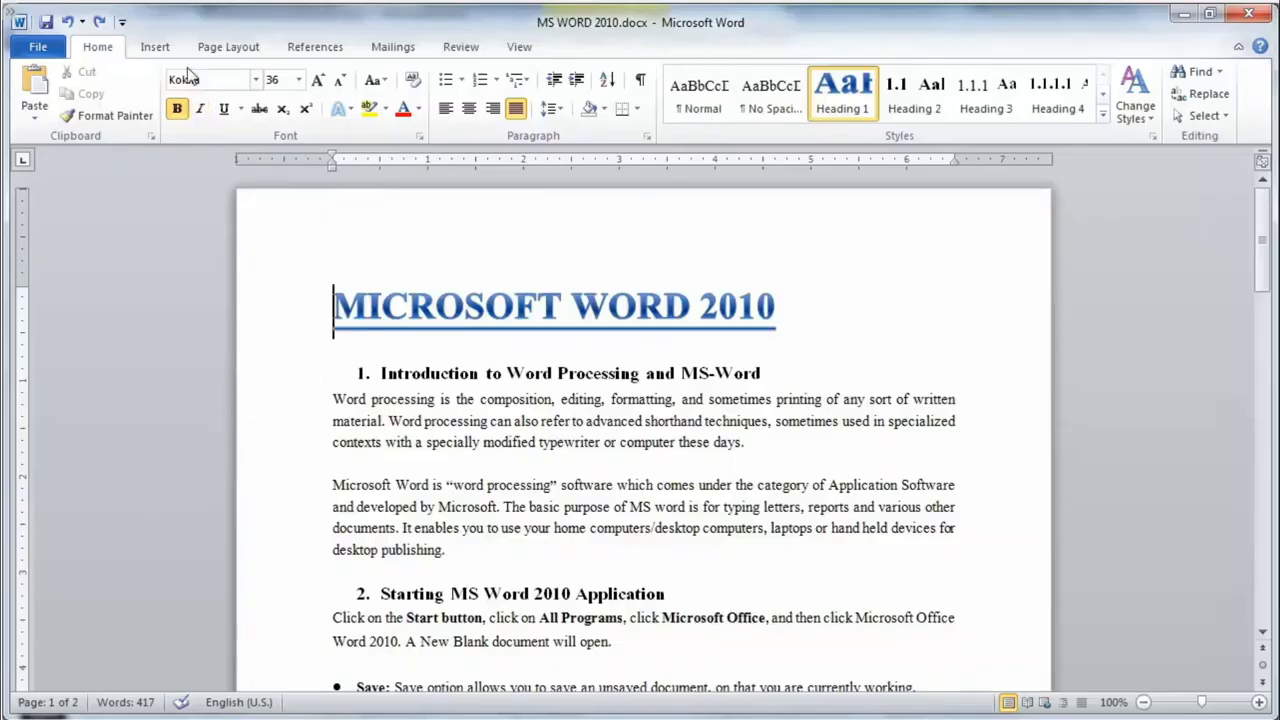
Step: Add a Plain Number 1 page number at the top of the page in MS WORD 2010.docx and return to the title's end
{"action": "left_click", "coordinate": [155, 47]}
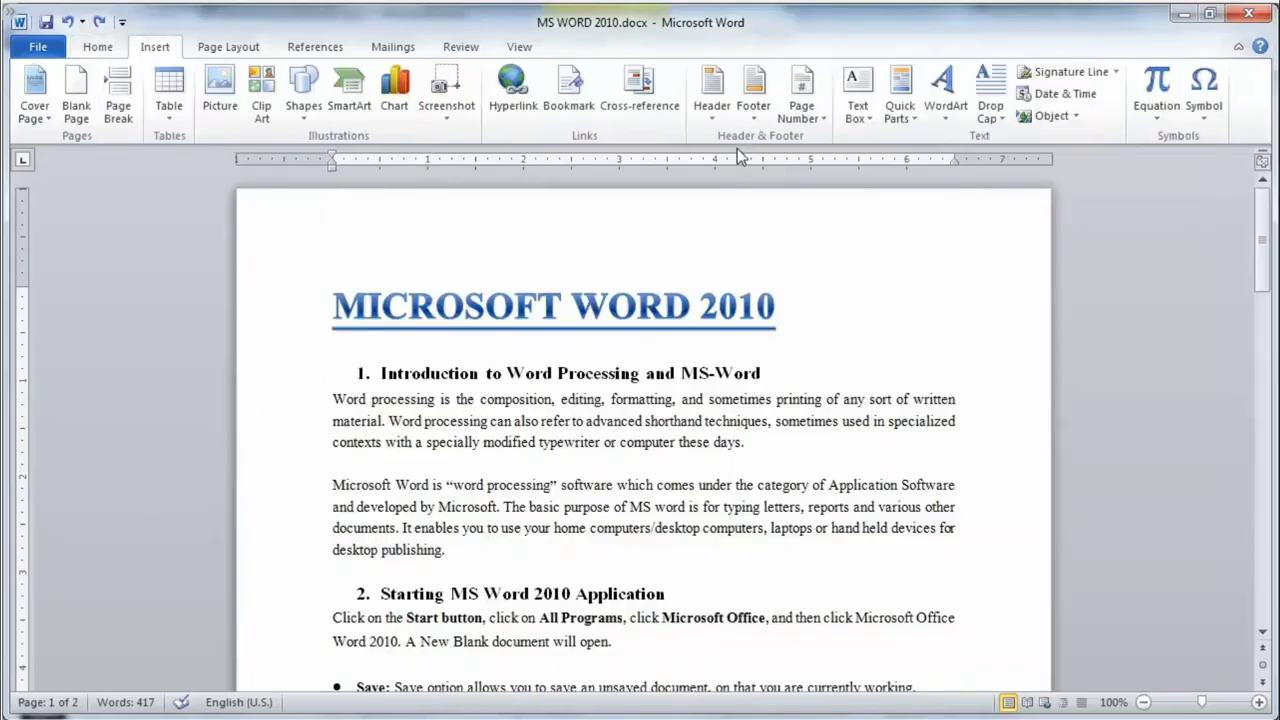
{"action": "left_click", "coordinate": [821, 120]}
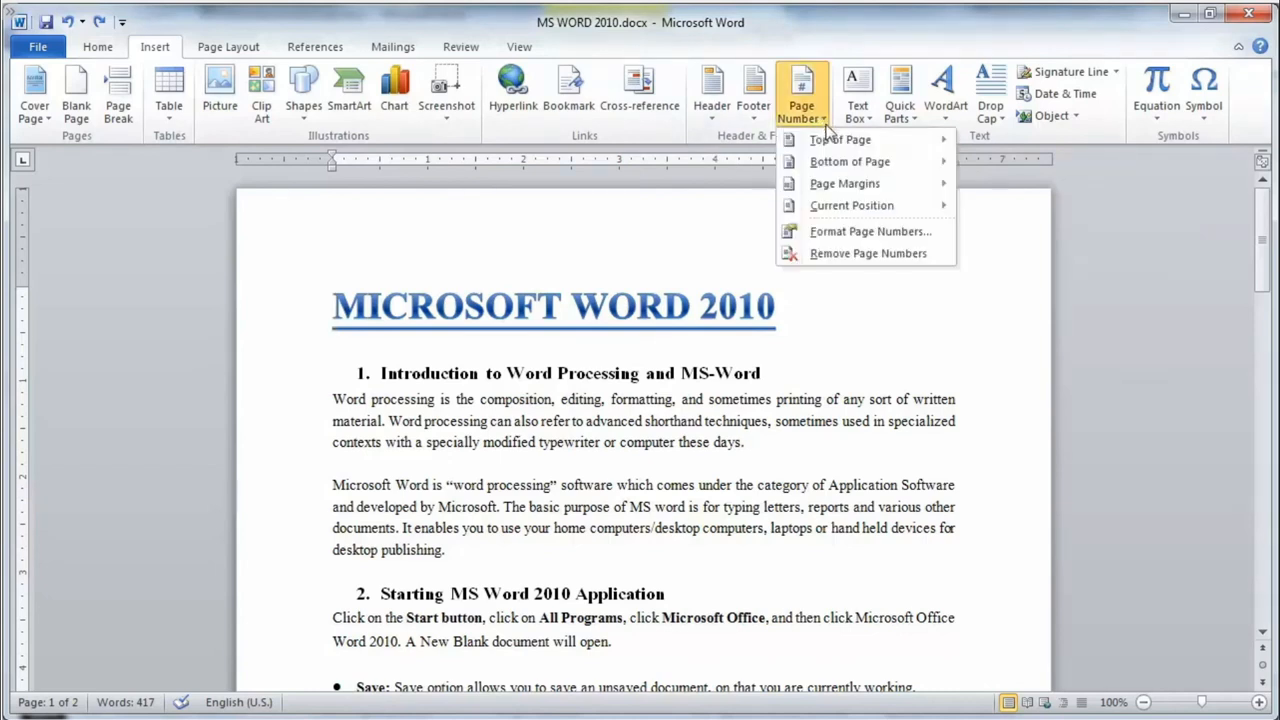
{"action": "mouse_move", "coordinate": [828, 143]}
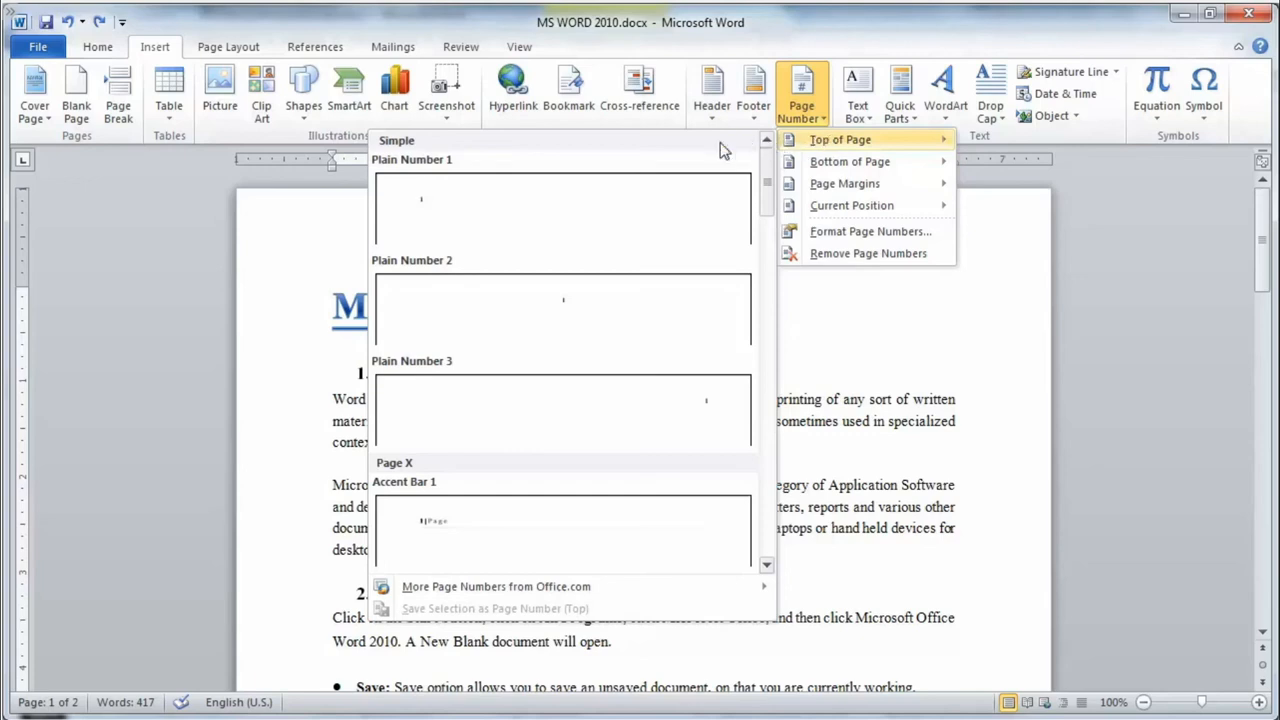
{"action": "left_click", "coordinate": [605, 240]}
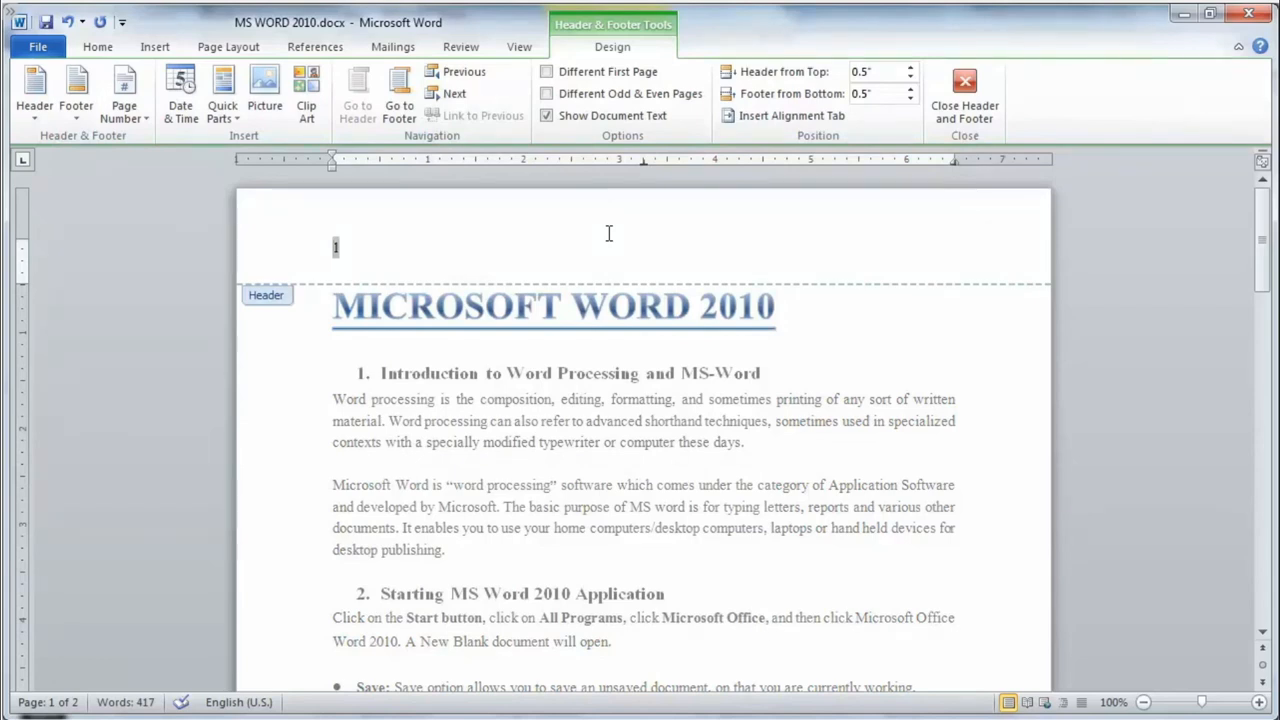
{"action": "left_click", "coordinate": [966, 88]}
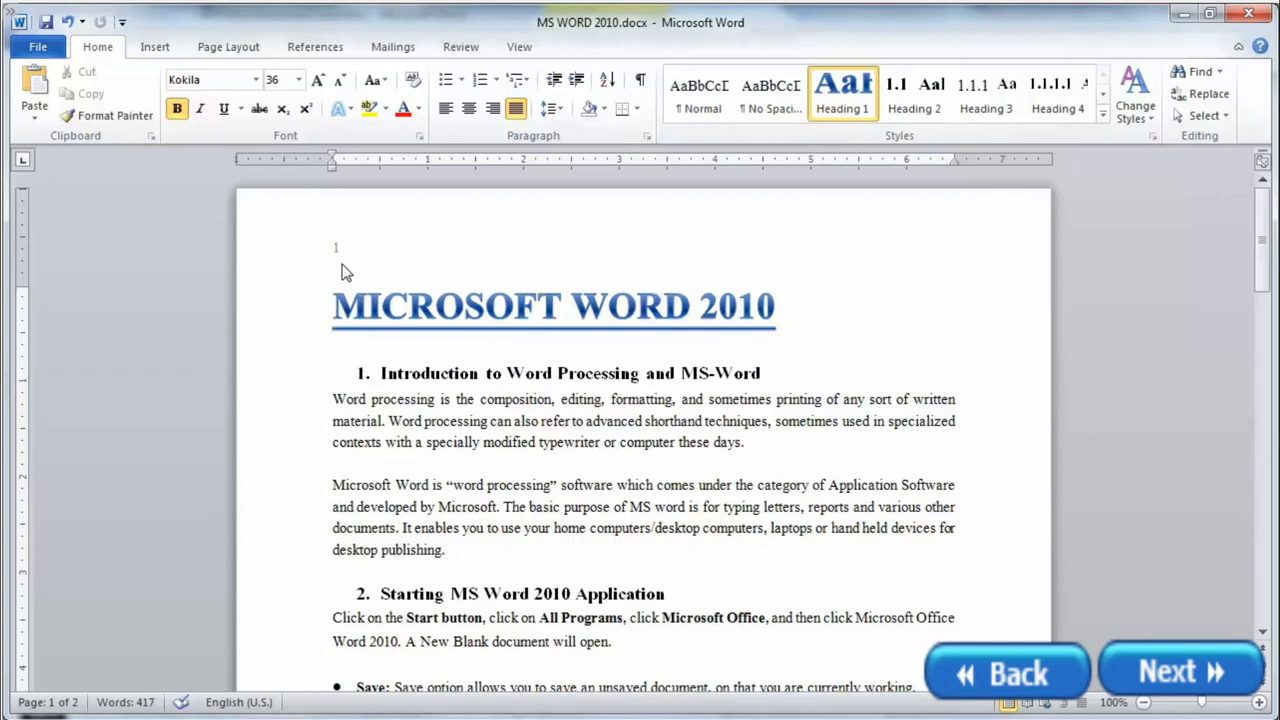
{"action": "key", "text": "End"}
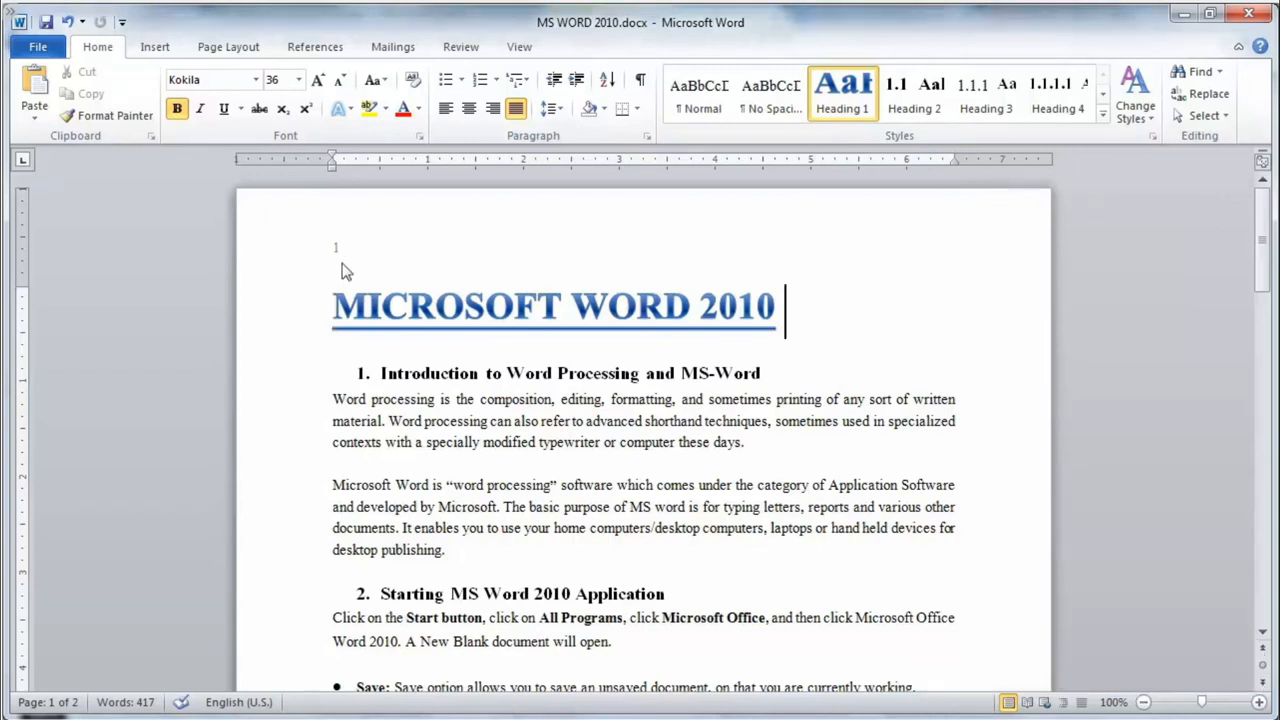
Step: Reopen the header and insert a center and a right alignment tab after the page number, relative to the margin without leaders
{"action": "double_click", "coordinate": [360, 248]}
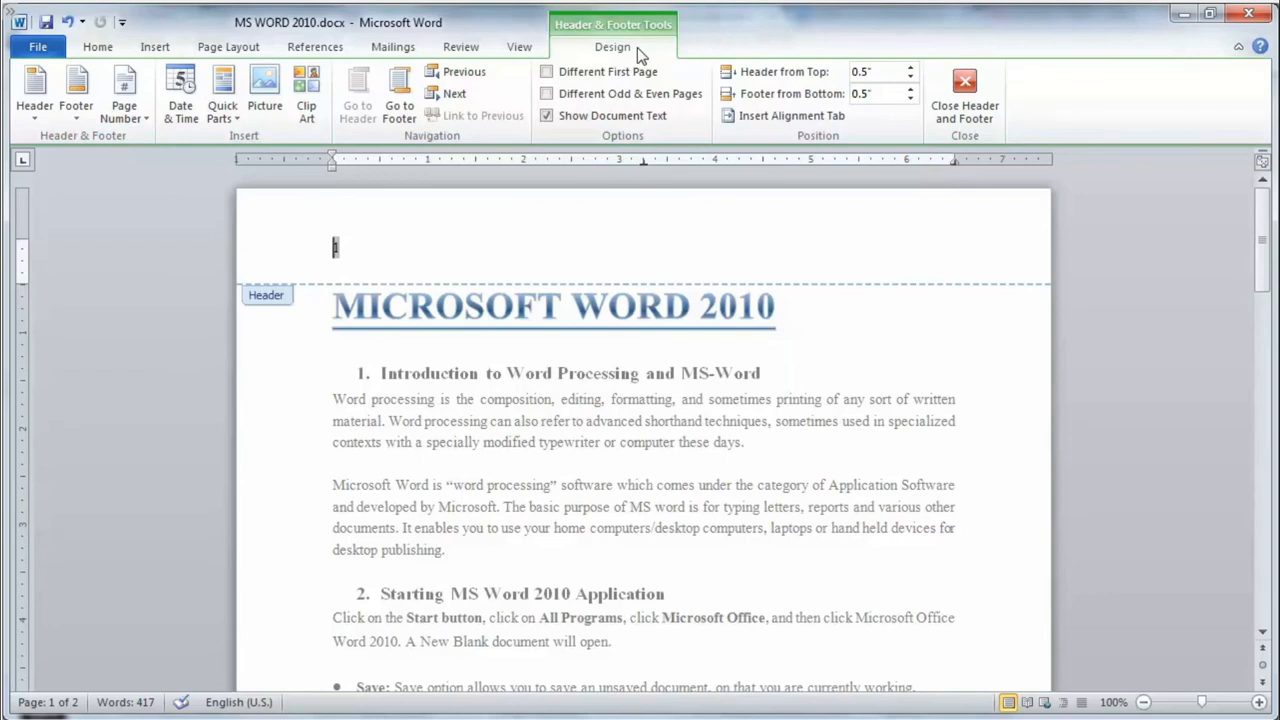
{"action": "left_click", "coordinate": [357, 250]}
{"action": "left_click", "coordinate": [794, 117]}
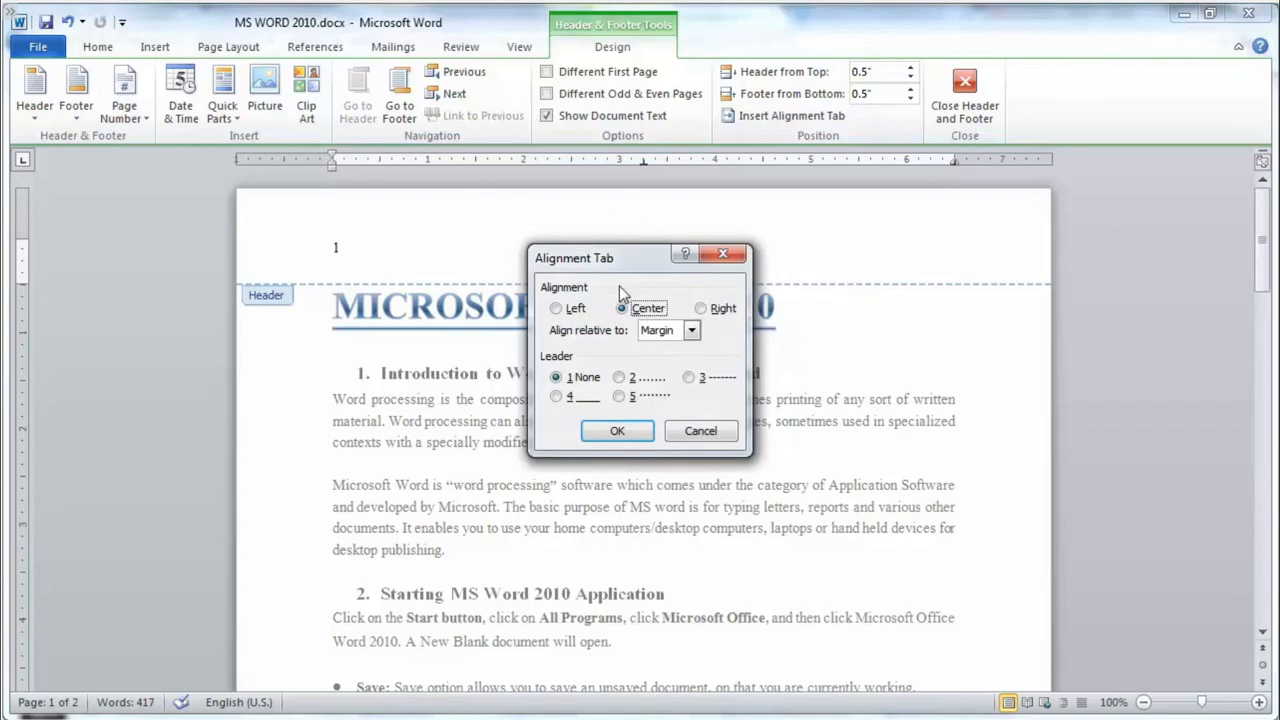
{"action": "left_click", "coordinate": [615, 431]}
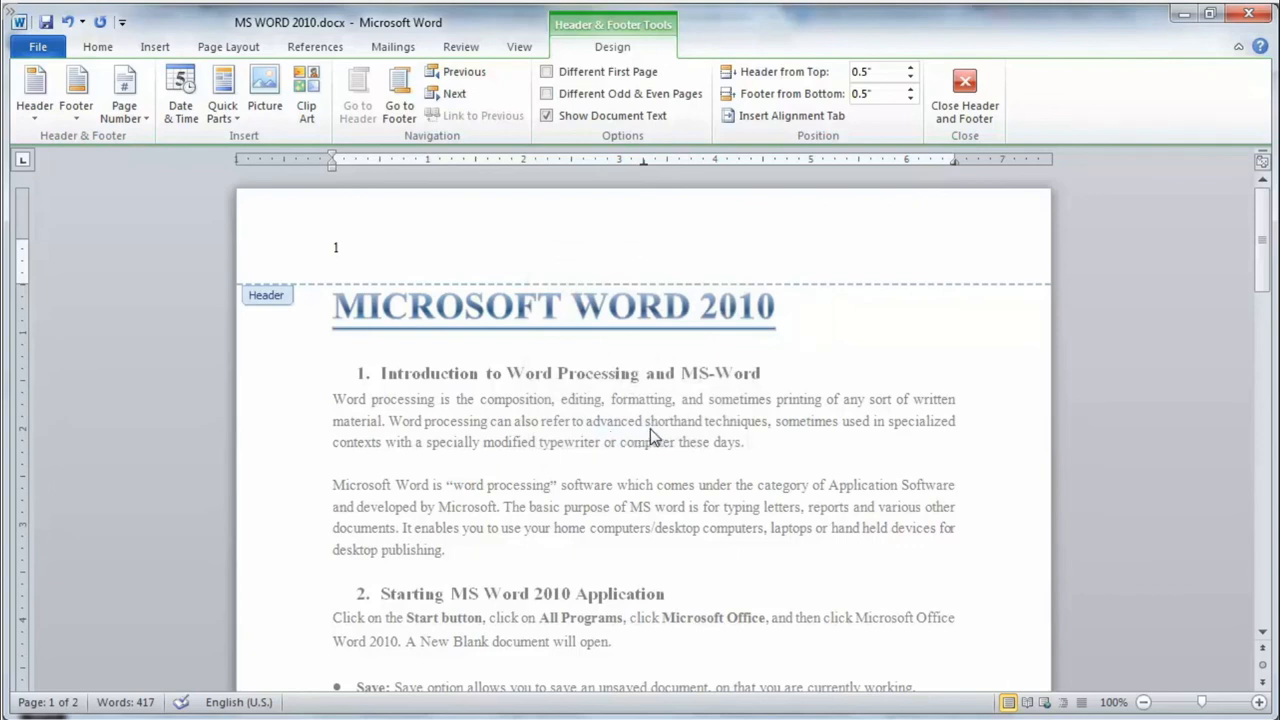
{"action": "left_click", "coordinate": [759, 117]}
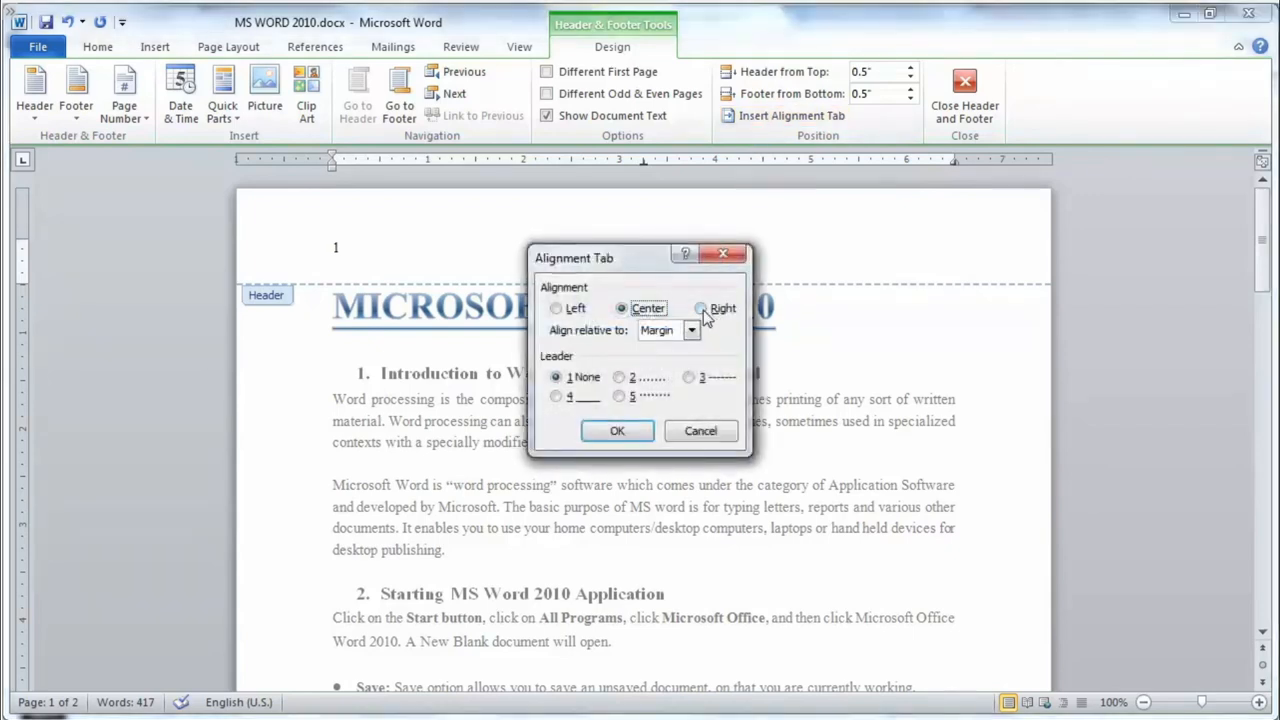
{"action": "left_click", "coordinate": [701, 309]}
{"action": "left_click", "coordinate": [618, 430]}
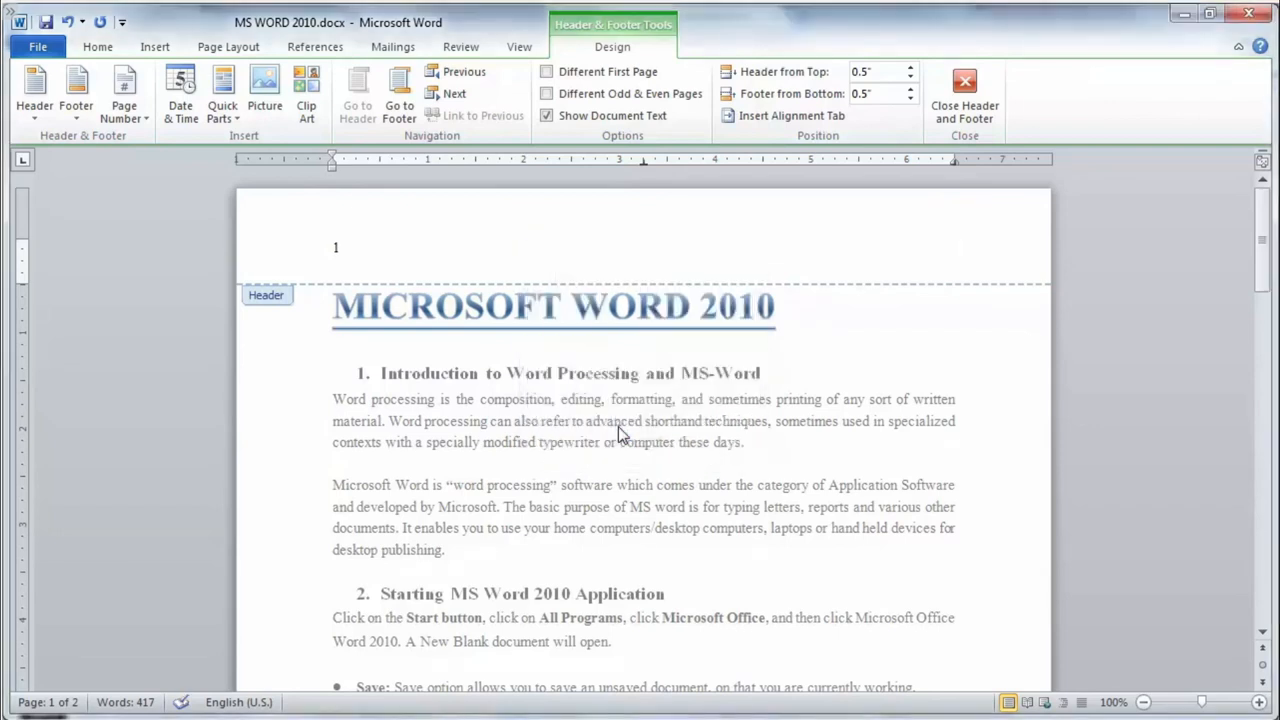
Step: Insert a Page field at the right alignment tab in the header
{"action": "left_click", "coordinate": [160, 49]}
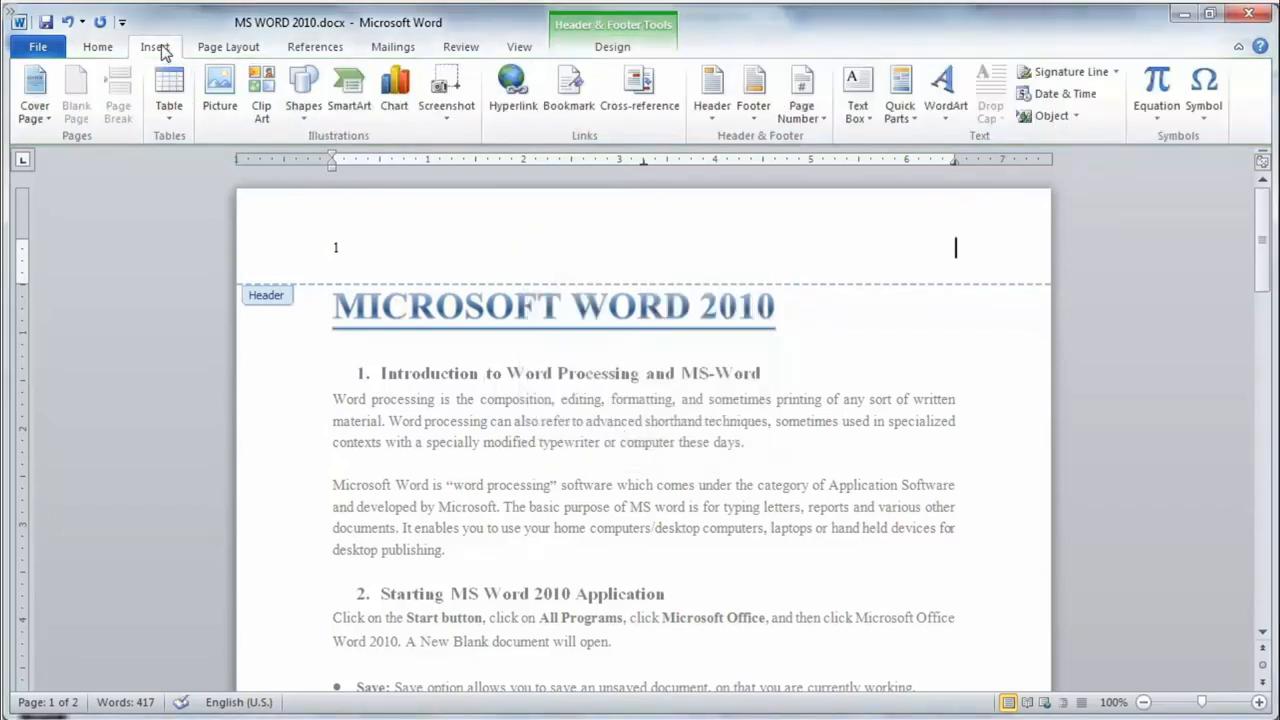
{"action": "left_click", "coordinate": [914, 120]}
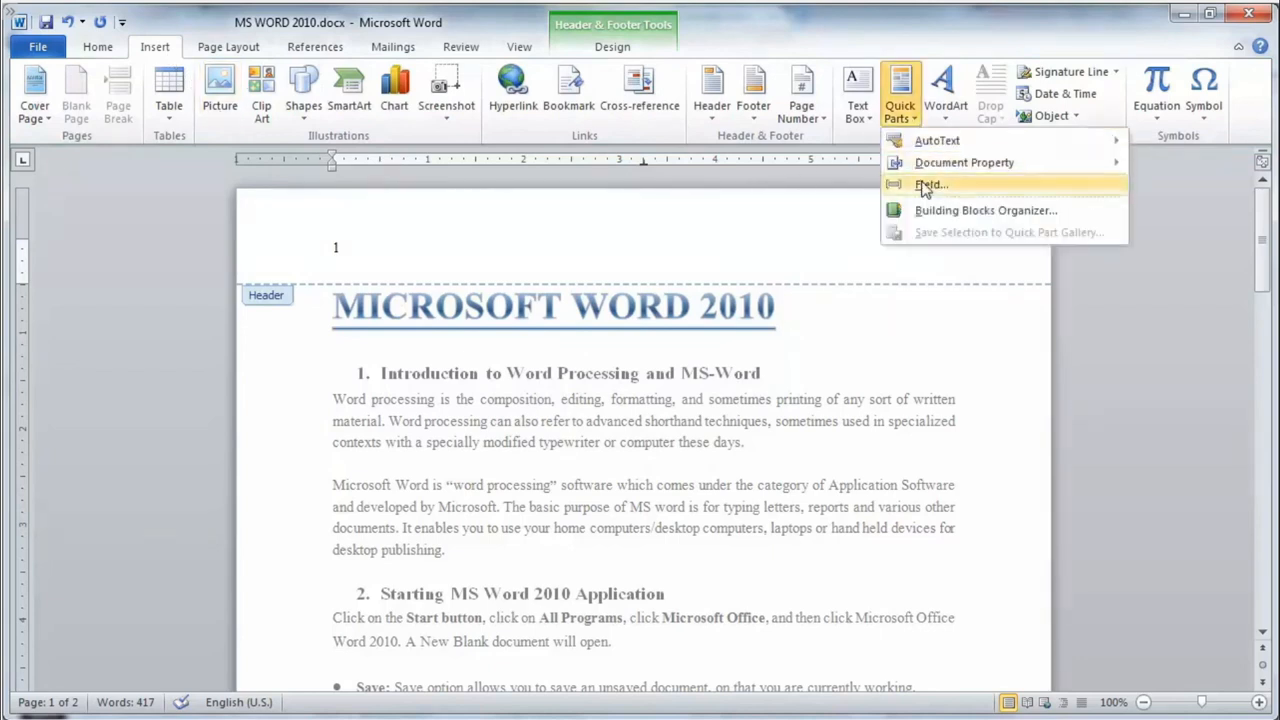
{"action": "left_click", "coordinate": [925, 188]}
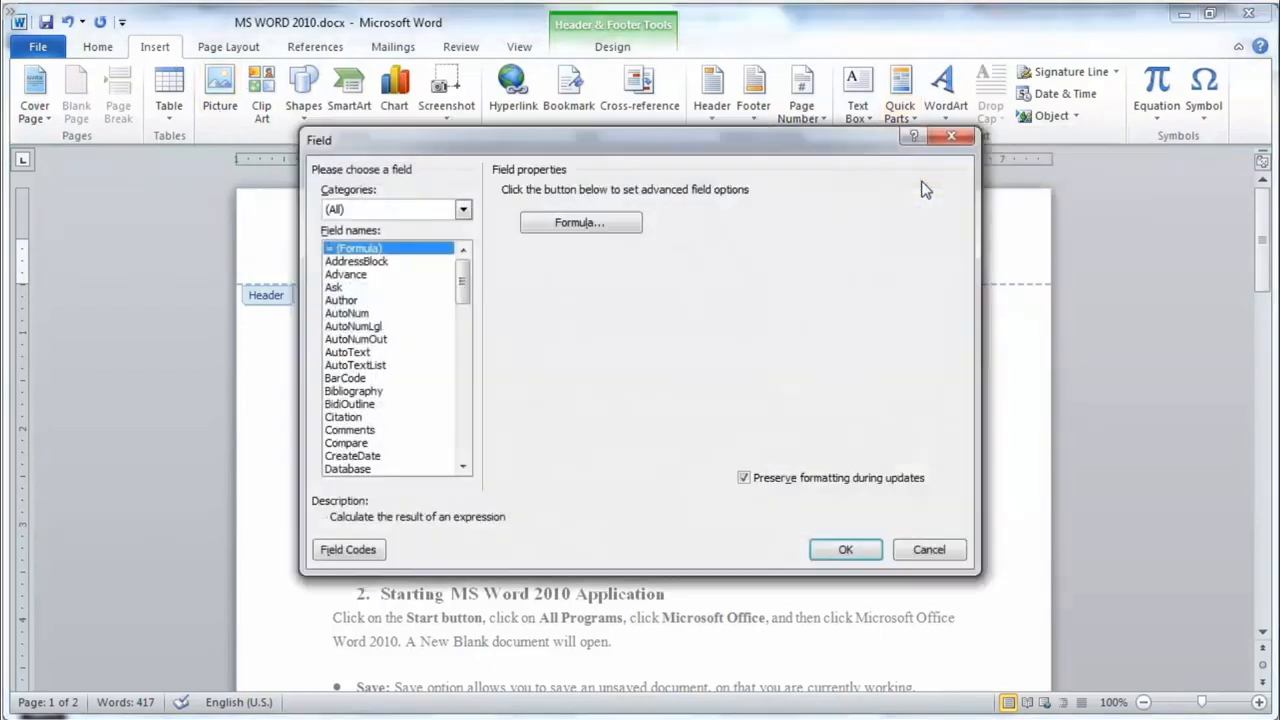
{"action": "left_click", "coordinate": [378, 392]}
{"action": "key", "text": "p"}
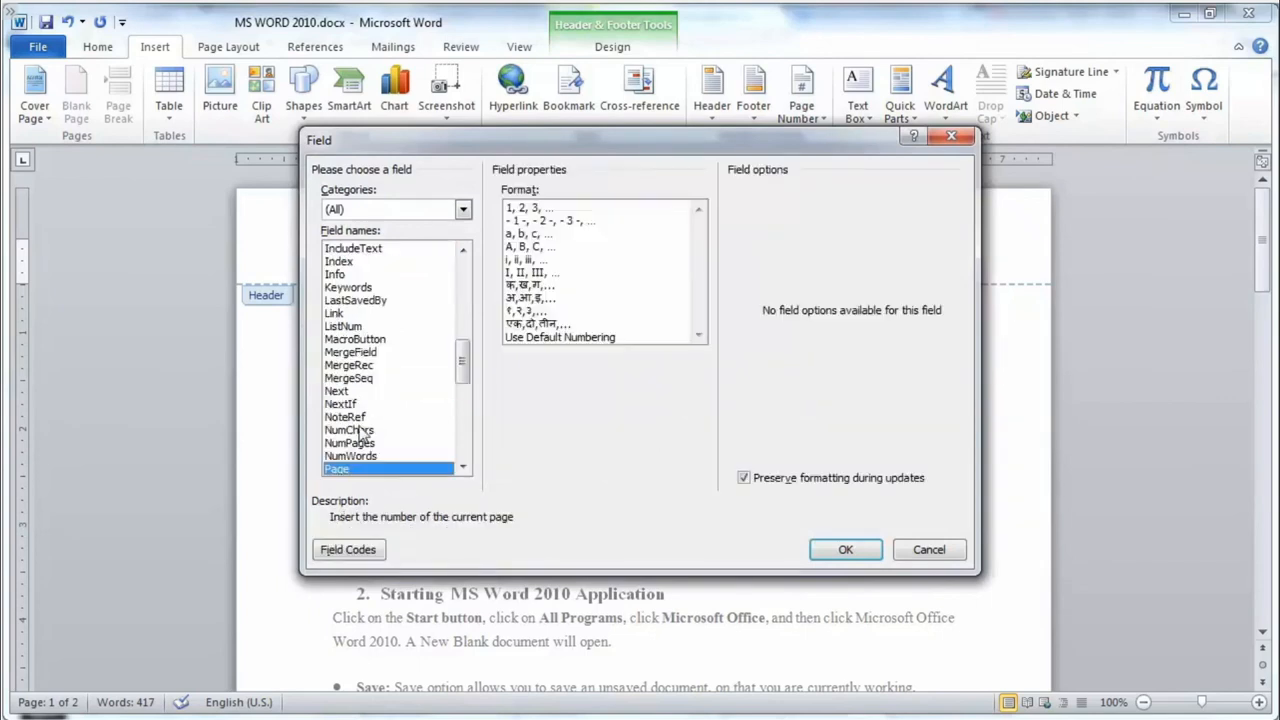
{"action": "left_click", "coordinate": [845, 549]}
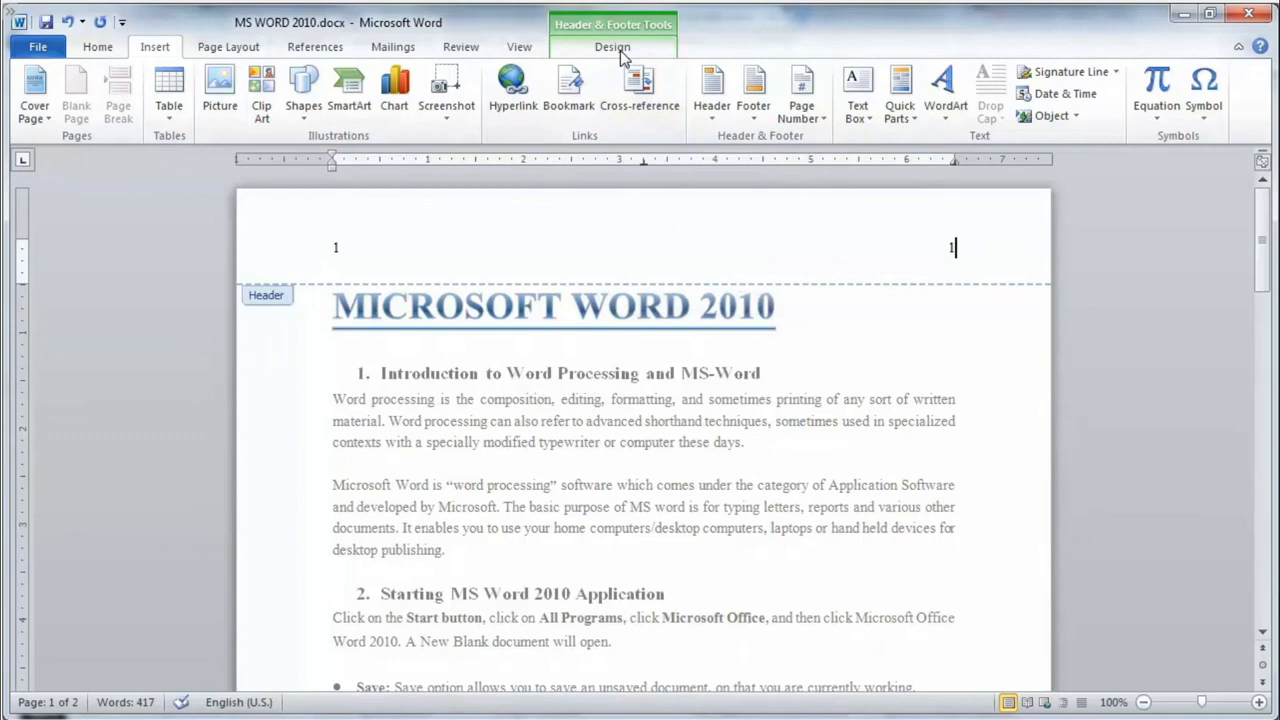
Step: Open the page number format settings for the header's page number, review the options and close the dialog
{"action": "left_click", "coordinate": [814, 128]}
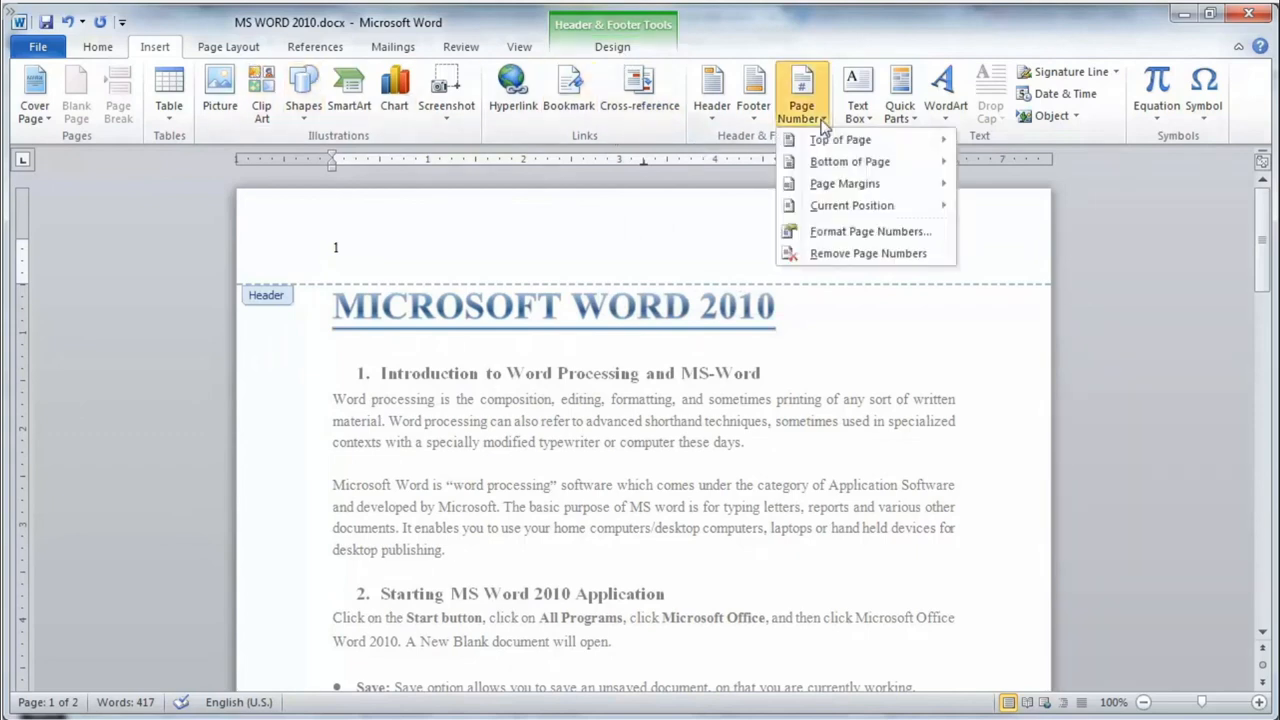
{"action": "left_click", "coordinate": [838, 236]}
{"action": "left_click", "coordinate": [666, 471]}
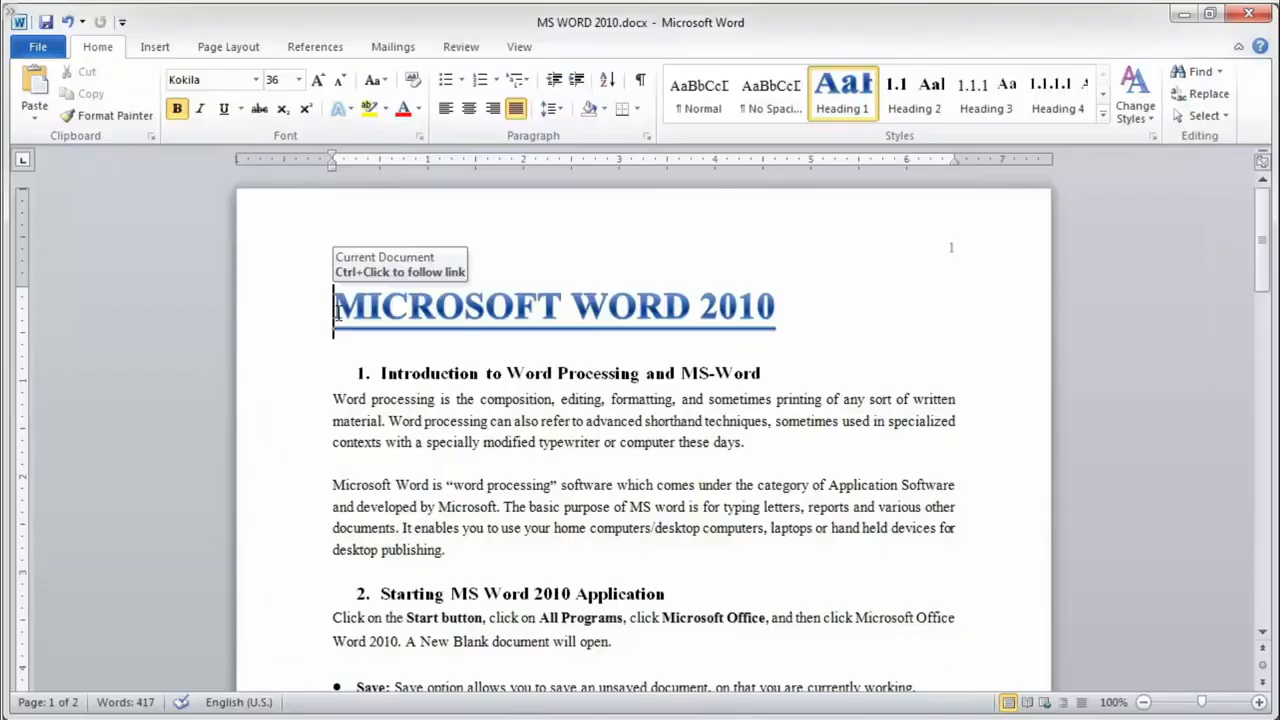
Step: Insert a page break after the introduction paragraph ending in "desktop publishing."
{"action": "left_click", "coordinate": [461, 550]}
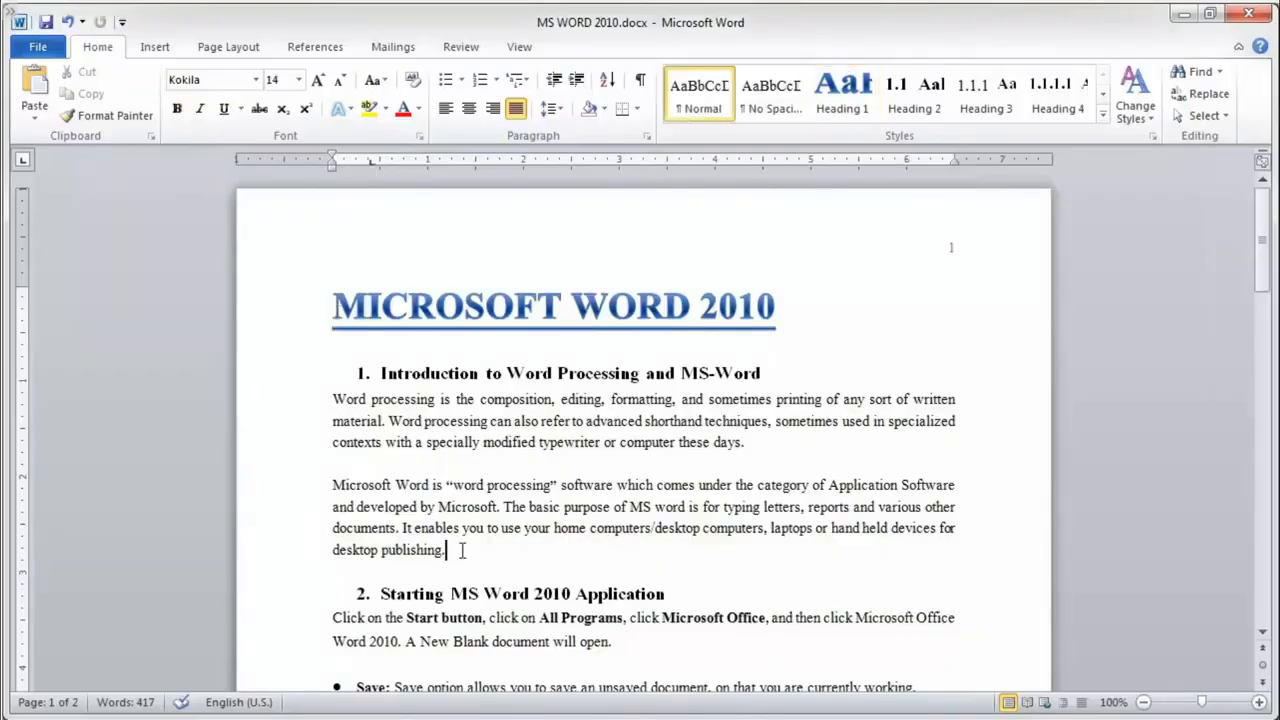
{"action": "left_click", "coordinate": [152, 48]}
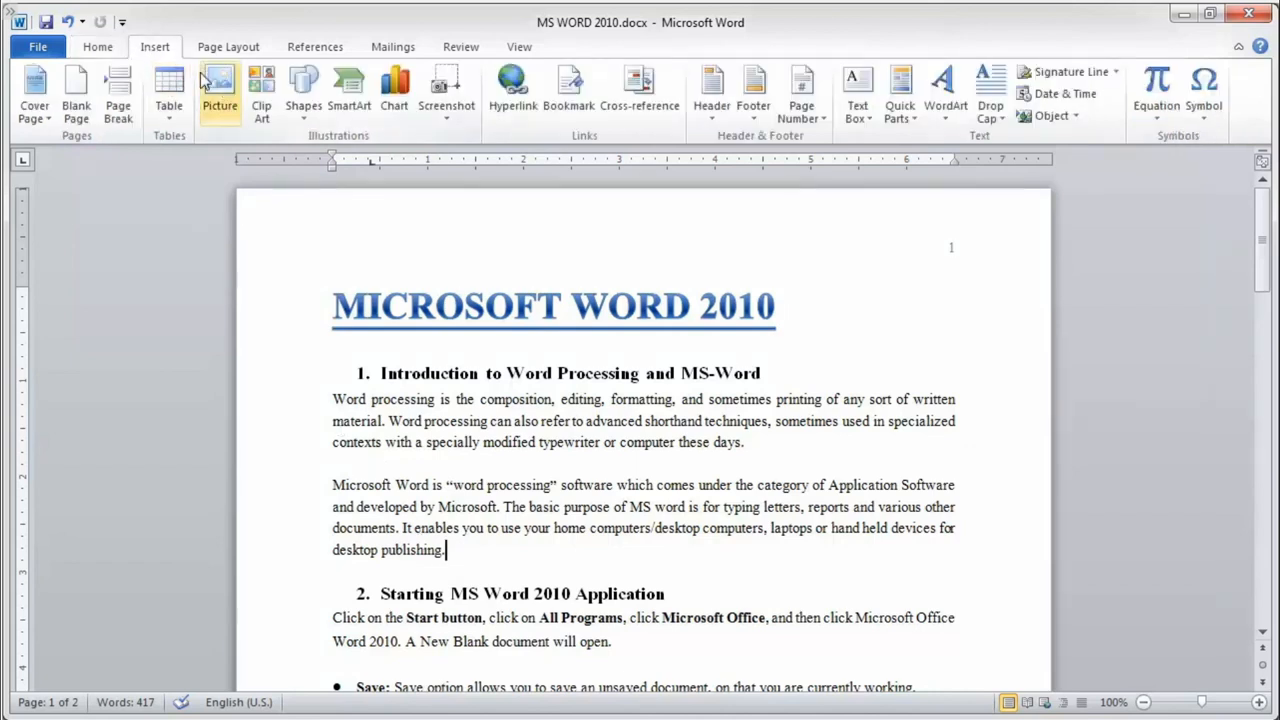
{"action": "left_click", "coordinate": [126, 94]}
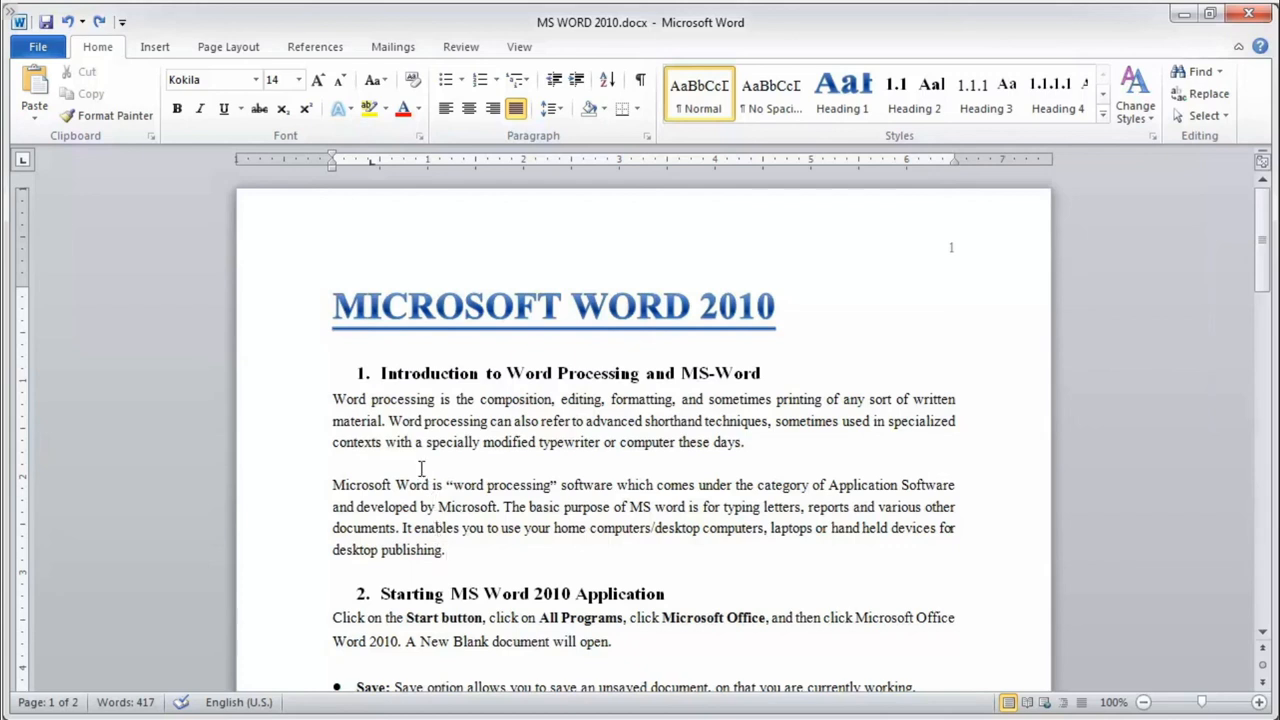
Step: Insert an Odd Page section break at the end of the introduction, after "desktop publishing."
{"action": "left_click", "coordinate": [230, 48]}
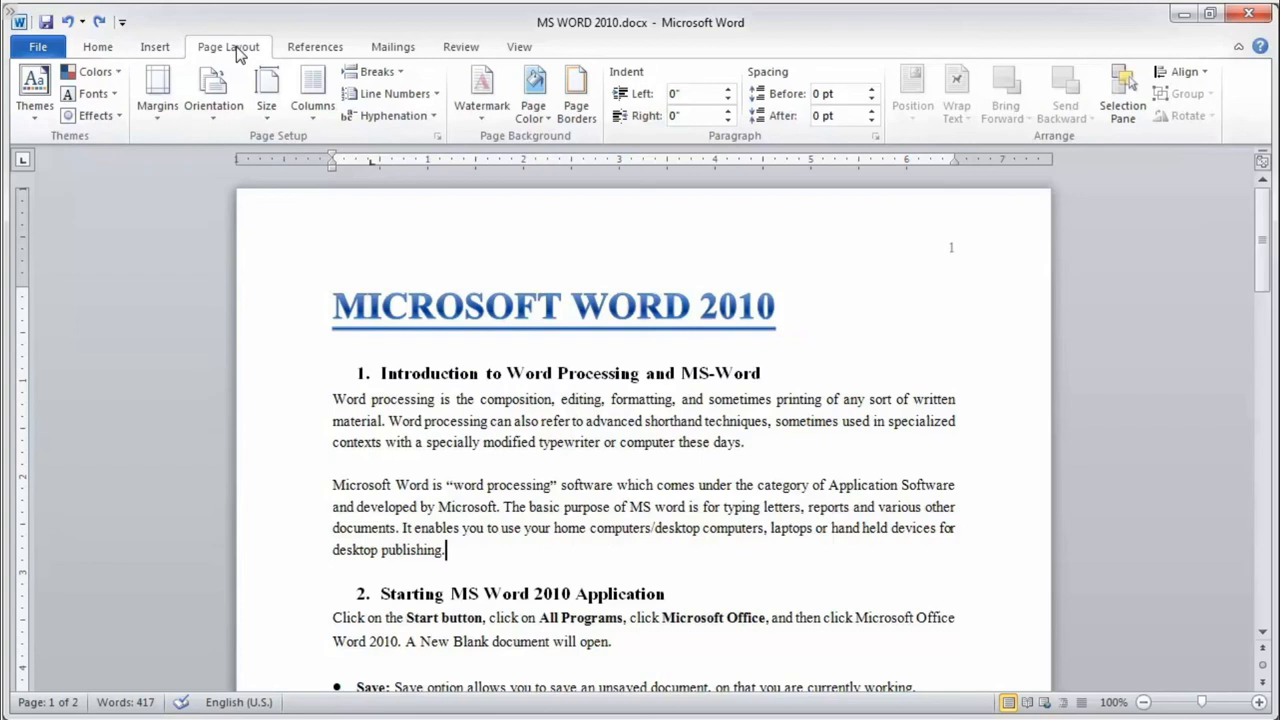
{"action": "left_click", "coordinate": [401, 75]}
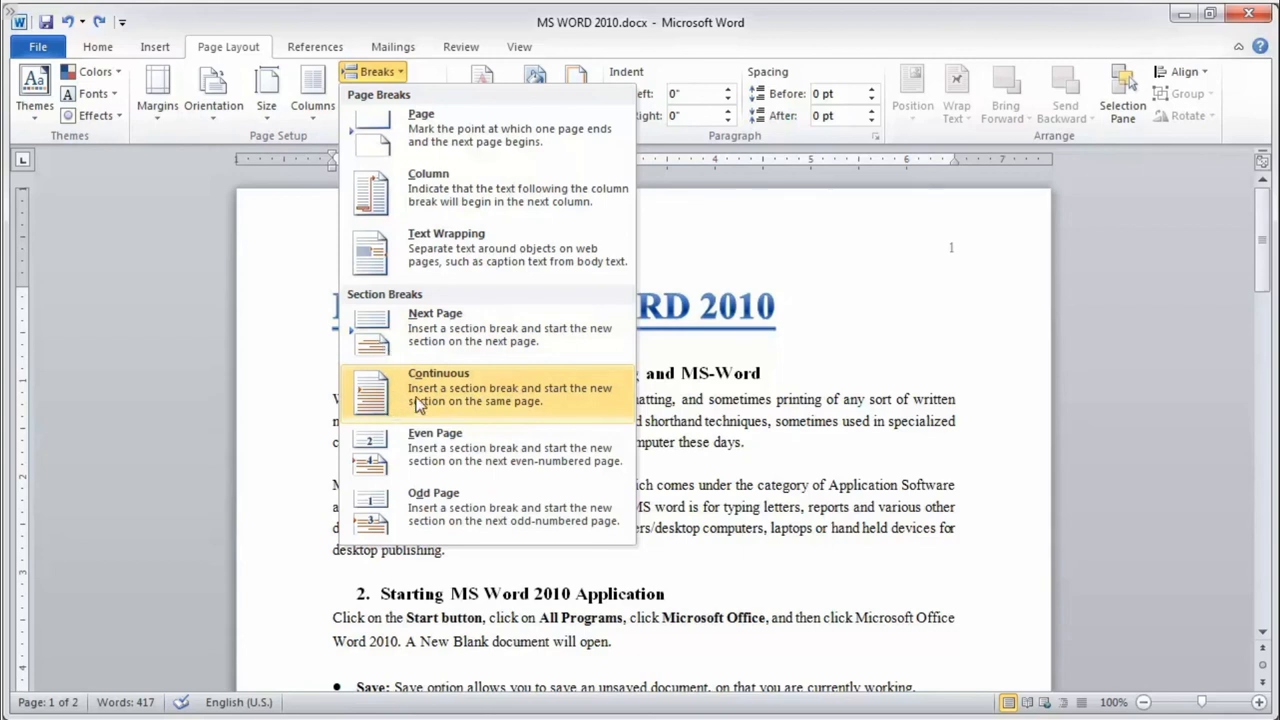
{"action": "left_click", "coordinate": [540, 511]}
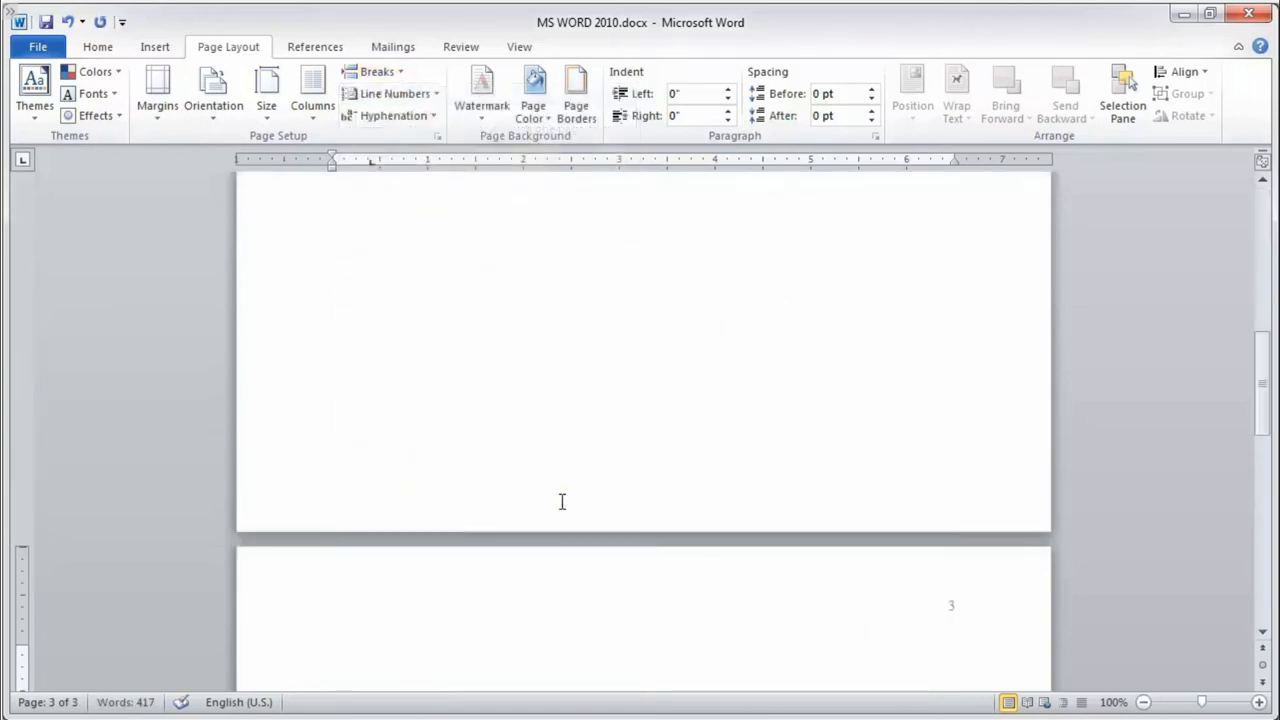